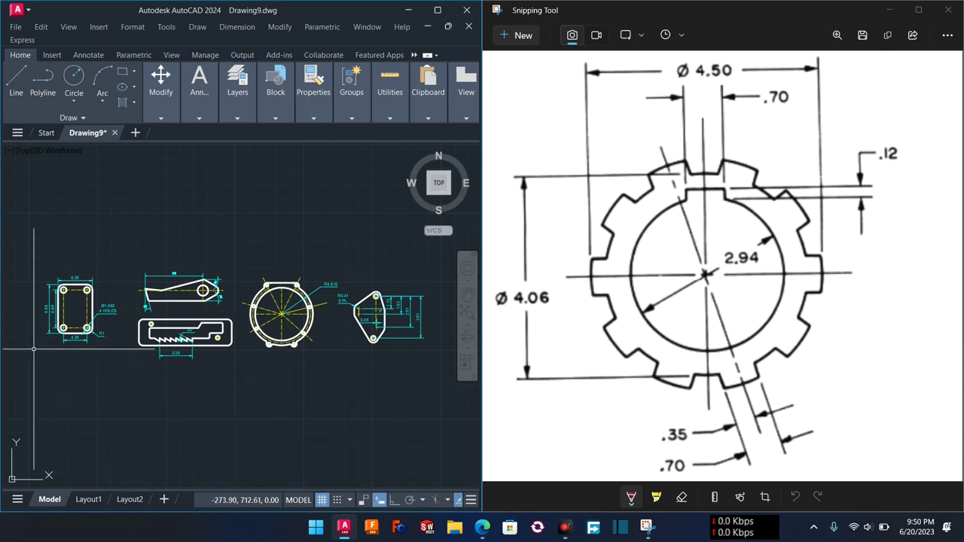
- Inspect the left plate and the link part with window selections, clearing each afterwards
{"action": "scroll", "coordinate": [30, 316], "scroll_direction": "up", "scroll_amount": 5}
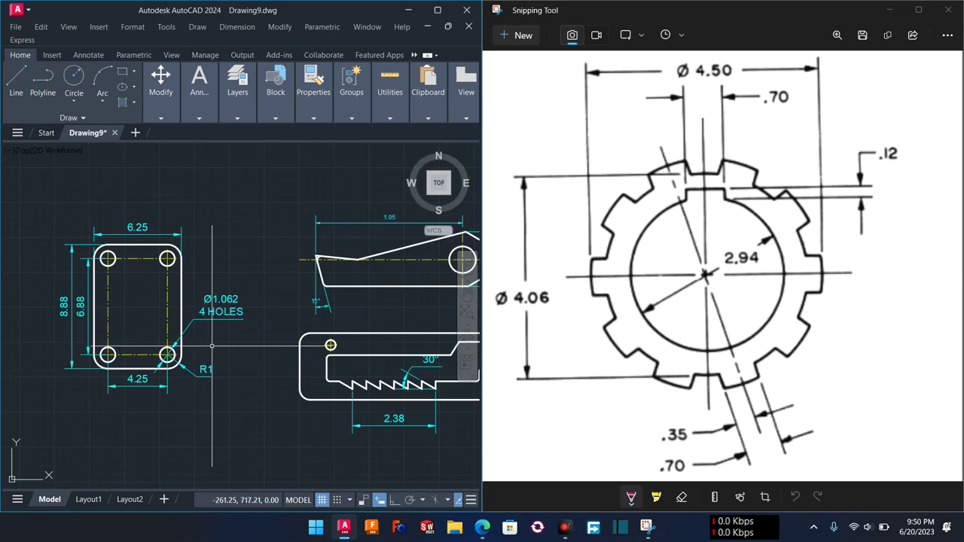
{"action": "scroll", "coordinate": [155, 297], "scroll_direction": "up", "scroll_amount": 3}
{"action": "scroll", "coordinate": [223, 278], "scroll_direction": "down", "scroll_amount": 1}
{"action": "scroll", "coordinate": [222, 278], "scroll_direction": "down", "scroll_amount": 2}
{"action": "left_click", "coordinate": [111, 216]}
{"action": "left_click", "coordinate": [268, 380]}
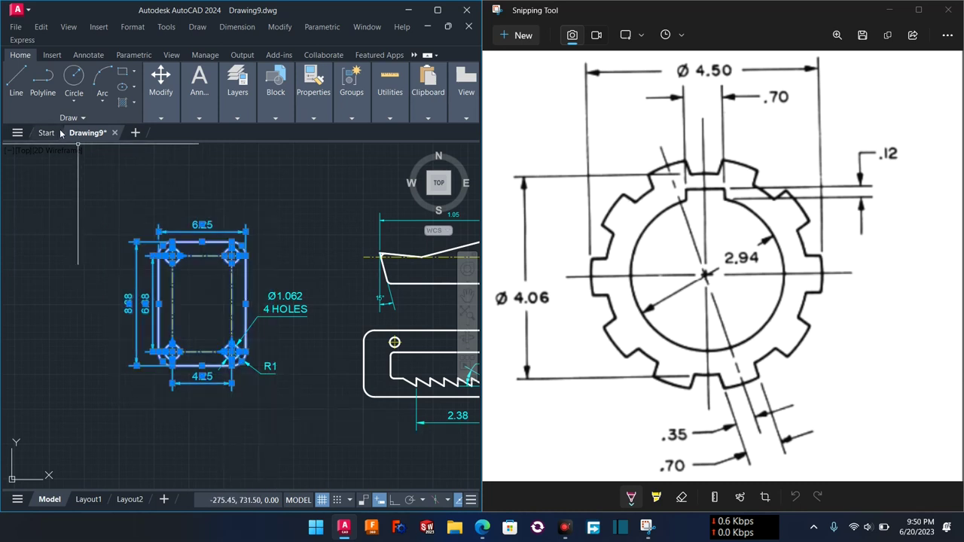
{"action": "key", "text": "Escape"}
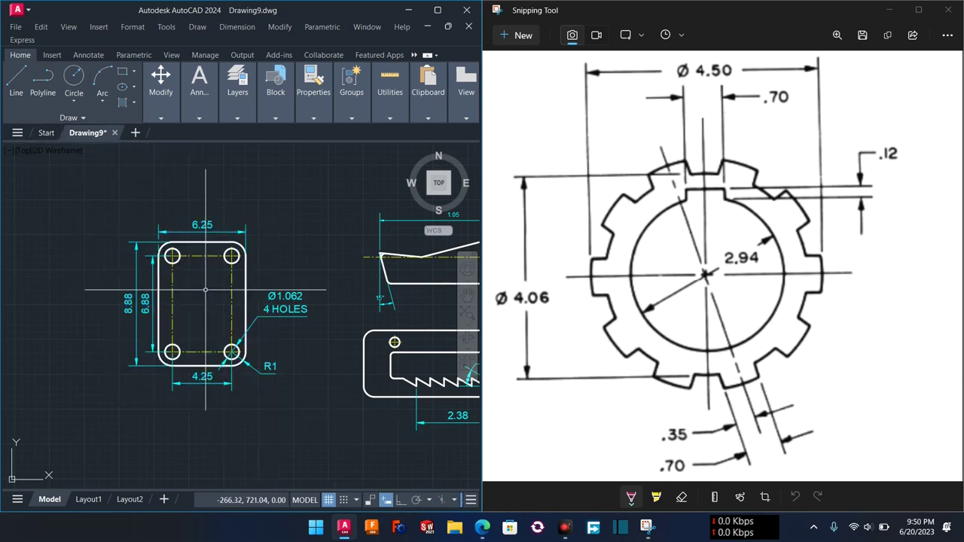
{"action": "middle_click_drag", "start_coordinate": [264, 306], "coordinate": [59, 313]}
{"action": "left_click", "coordinate": [110, 193]}
{"action": "left_click", "coordinate": [399, 309]}
{"action": "key", "text": "Escape"}
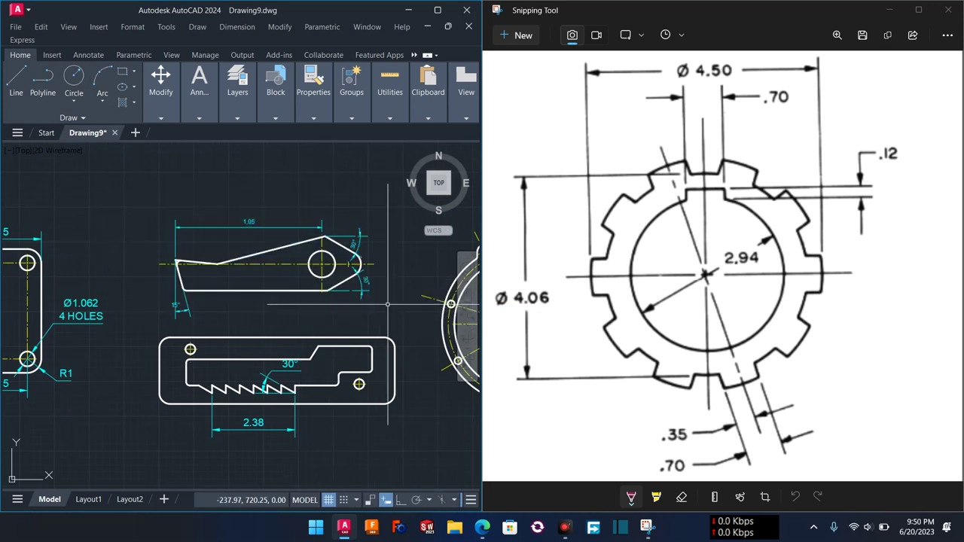
- Inspect the slotted plate and its dimension, then clear the selection
{"action": "scroll", "coordinate": [368, 287], "scroll_direction": "up", "scroll_amount": 5}
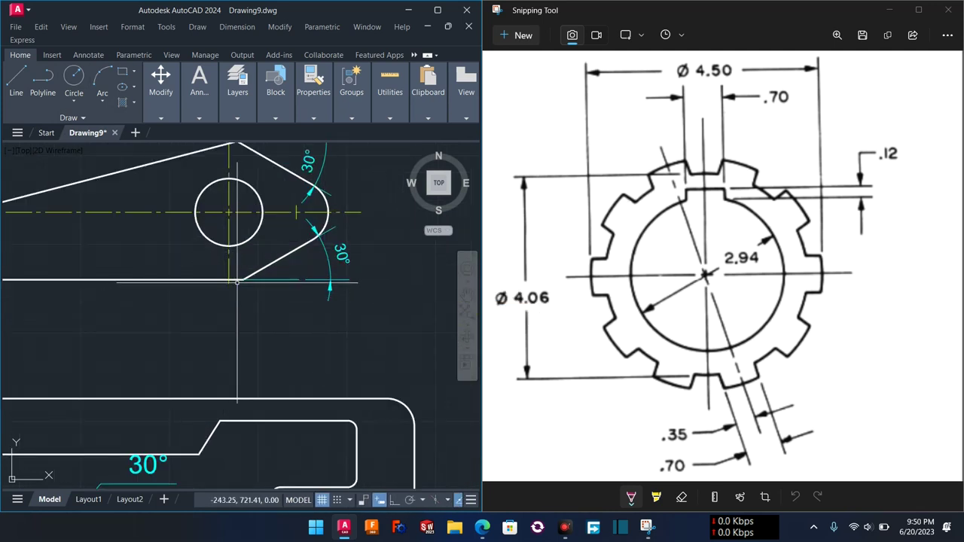
{"action": "scroll", "coordinate": [241, 282], "scroll_direction": "down", "scroll_amount": 4}
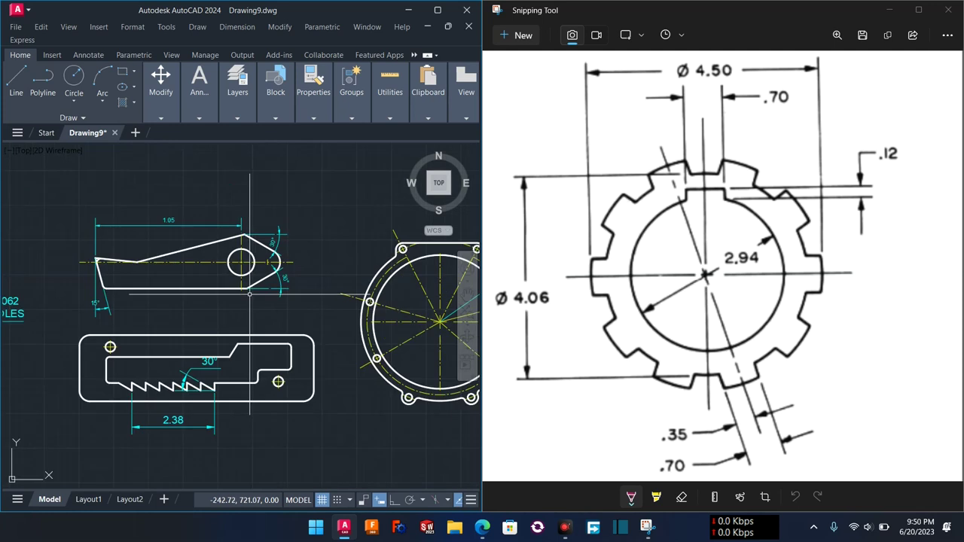
{"action": "scroll", "coordinate": [151, 317], "scroll_direction": "up", "scroll_amount": 3}
{"action": "middle_click_drag", "start_coordinate": [173, 362], "coordinate": [173, 279]}
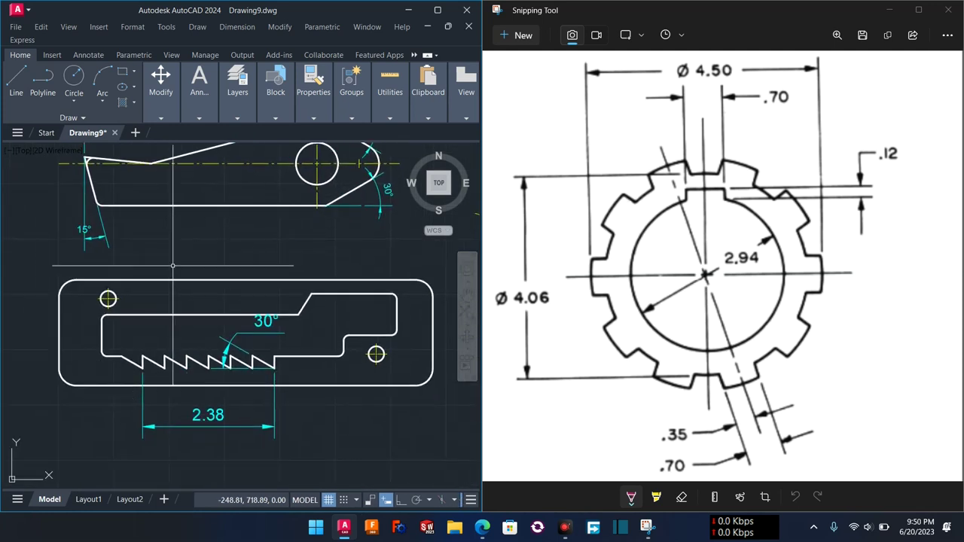
{"action": "left_click", "coordinate": [45, 264]}
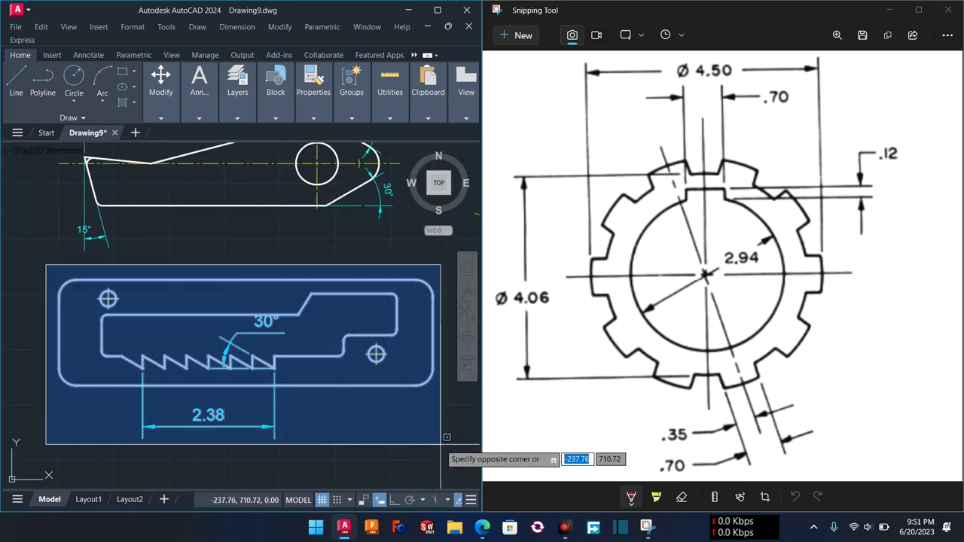
{"action": "left_click", "coordinate": [441, 444]}
{"action": "key", "text": "ctrl+z"}
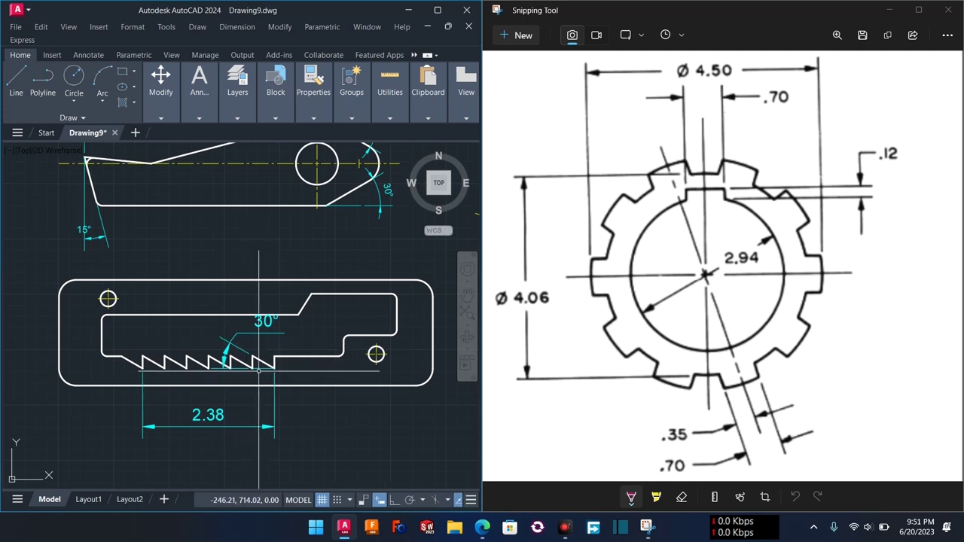
{"action": "scroll", "coordinate": [259, 383], "scroll_direction": "down", "scroll_amount": 1}
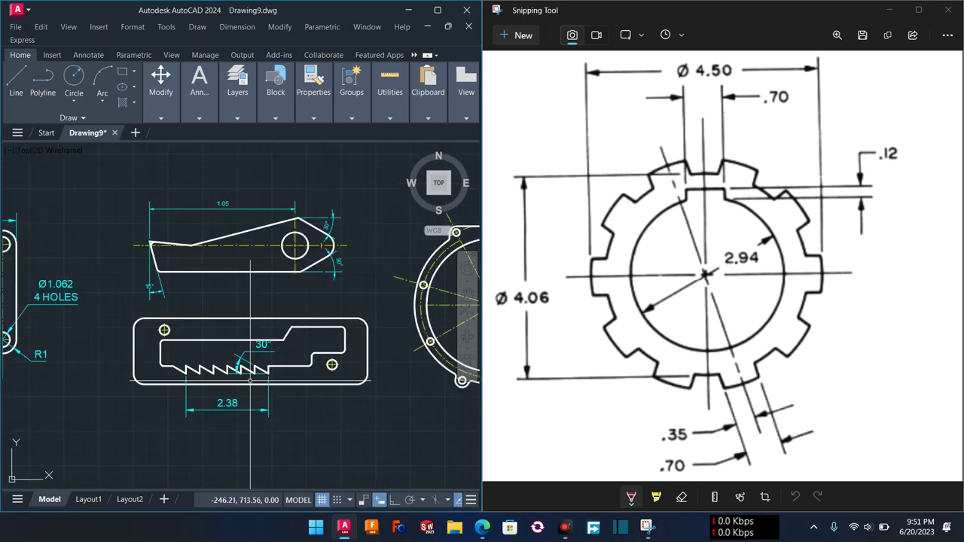
{"action": "scroll", "coordinate": [258, 360], "scroll_direction": "up", "scroll_amount": 1}
{"action": "scroll", "coordinate": [258, 360], "scroll_direction": "up", "scroll_amount": 2}
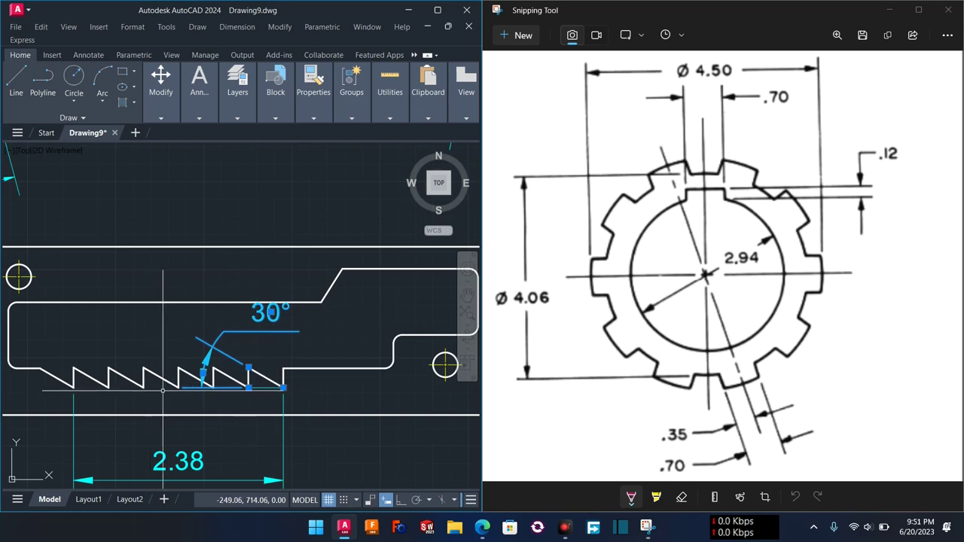
{"action": "key", "text": "Escape"}
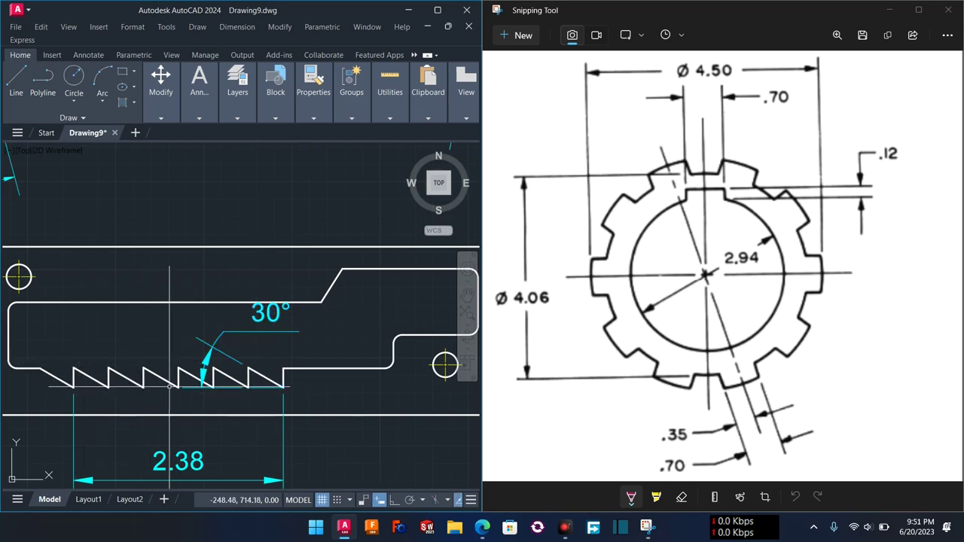
{"action": "scroll", "coordinate": [259, 399], "scroll_direction": "down", "scroll_amount": 2}
- Bring the round flange drawing into view and window-select it, then deselect
{"action": "middle_click_drag", "start_coordinate": [272, 400], "coordinate": [173, 369]}
{"action": "scroll", "coordinate": [173, 370], "scroll_direction": "down", "scroll_amount": 2}
{"action": "scroll", "coordinate": [173, 370], "scroll_direction": "up", "scroll_amount": 2}
{"action": "scroll", "coordinate": [173, 369], "scroll_direction": "up", "scroll_amount": 2}
{"action": "left_click", "coordinate": [120, 181]}
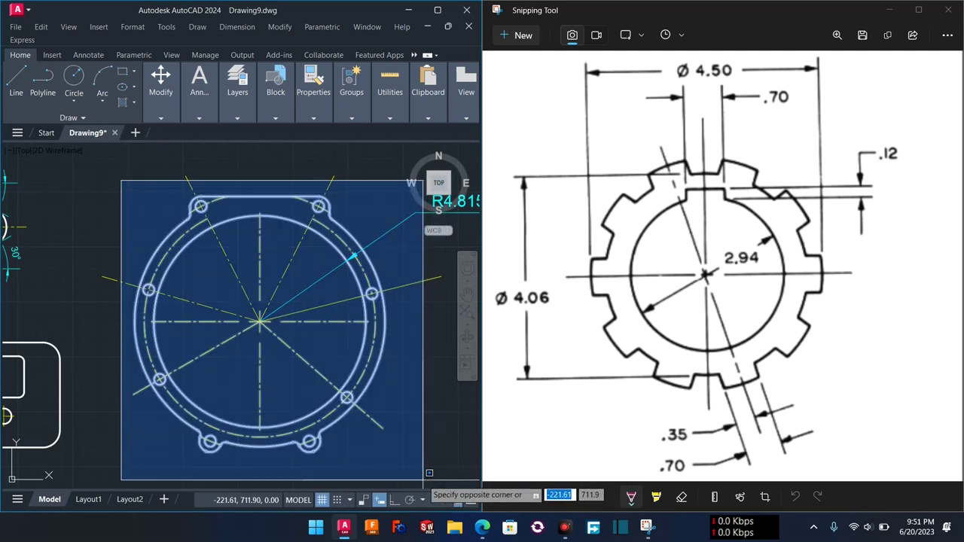
{"action": "left_click", "coordinate": [445, 472]}
{"action": "key", "text": "Escape"}
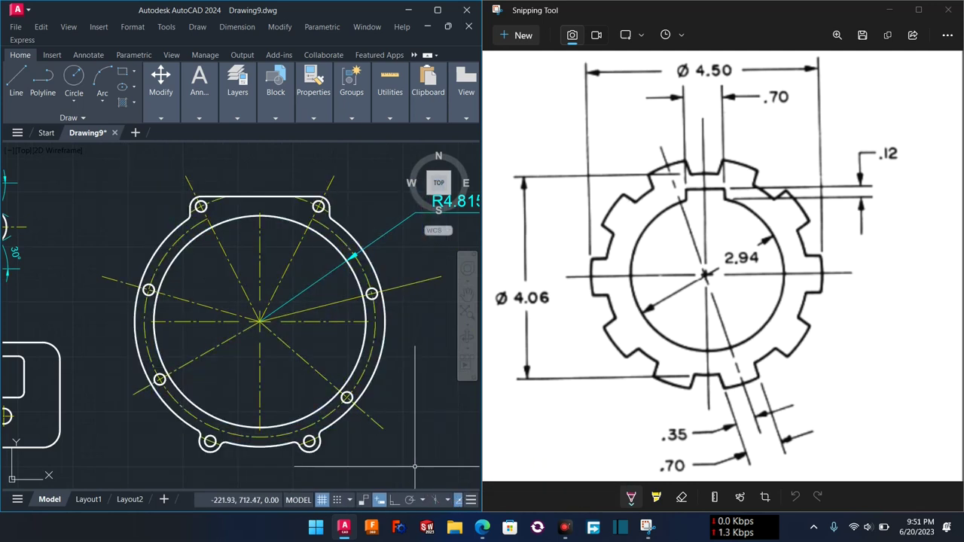
- Check the small dimensioned part, then pan to an empty area of model space
{"action": "scroll", "coordinate": [302, 369], "scroll_direction": "down", "scroll_amount": 2}
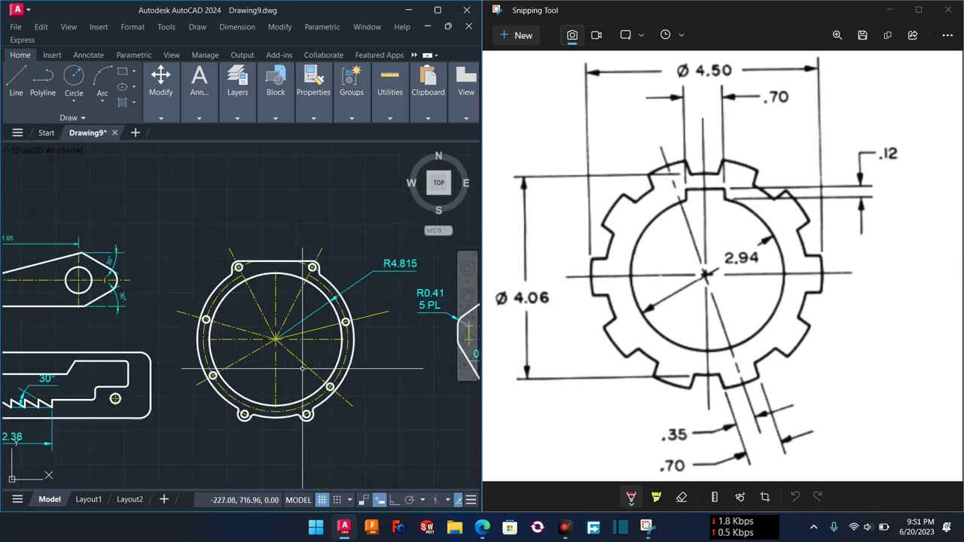
{"action": "middle_click_drag", "start_coordinate": [422, 370], "coordinate": [165, 370]}
{"action": "scroll", "coordinate": [166, 371], "scroll_direction": "up", "scroll_amount": 1}
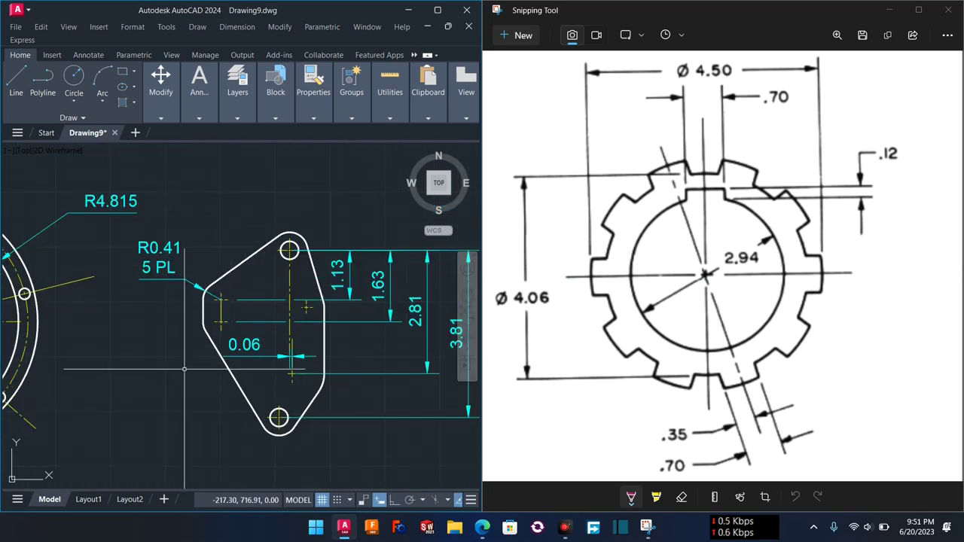
{"action": "scroll", "coordinate": [228, 361], "scroll_direction": "up", "scroll_amount": 1}
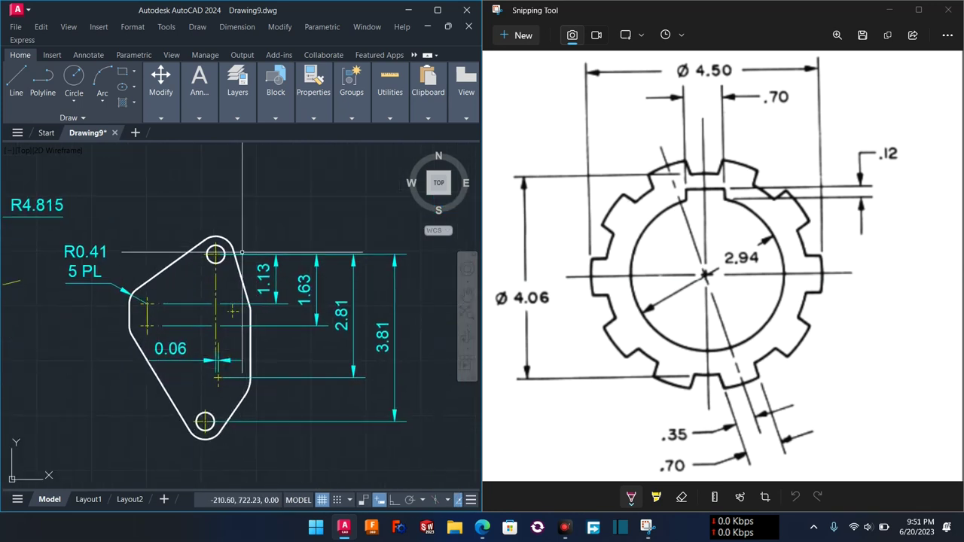
{"action": "left_click", "coordinate": [182, 205]}
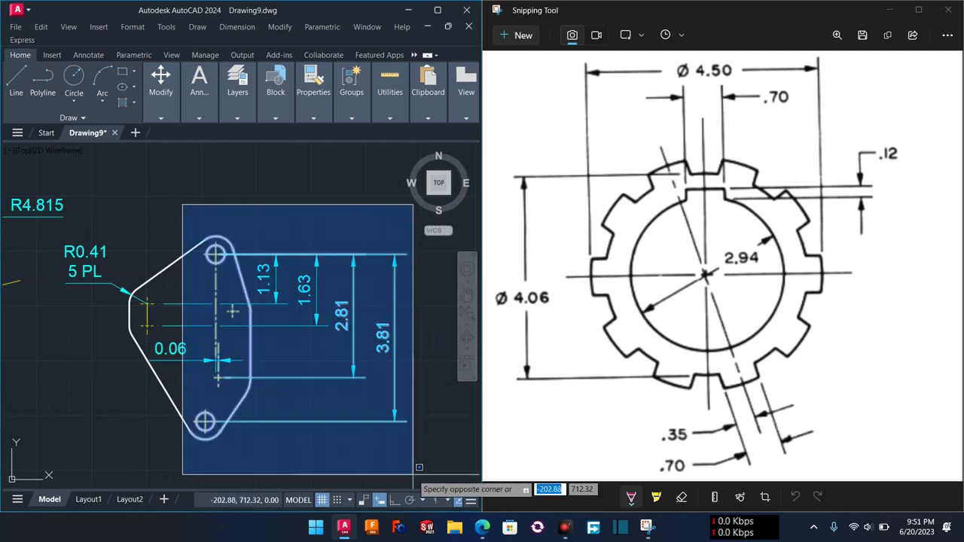
{"action": "left_click", "coordinate": [177, 239]}
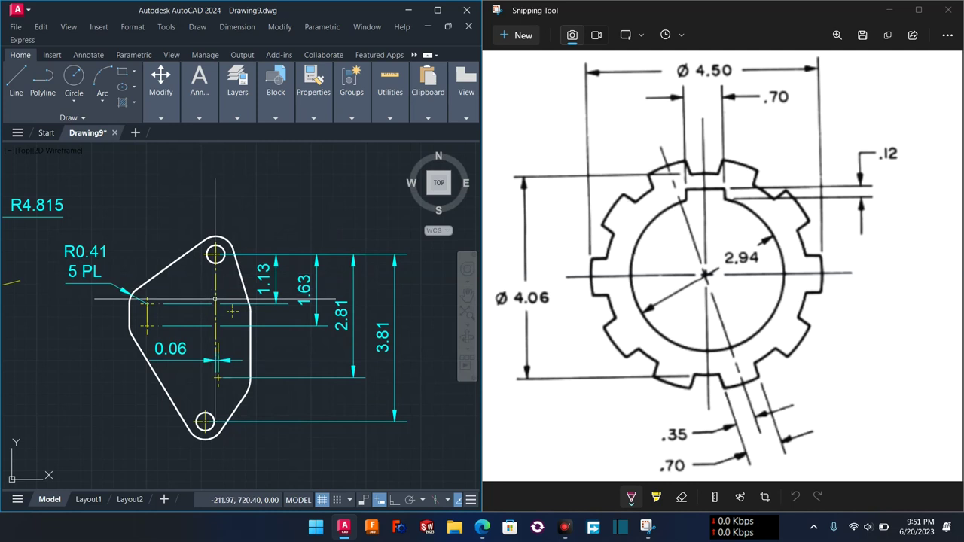
{"action": "middle_click_drag", "start_coordinate": [278, 353], "coordinate": [92, 349]}
{"action": "middle_click_drag", "start_coordinate": [279, 344], "coordinate": [34, 371]}
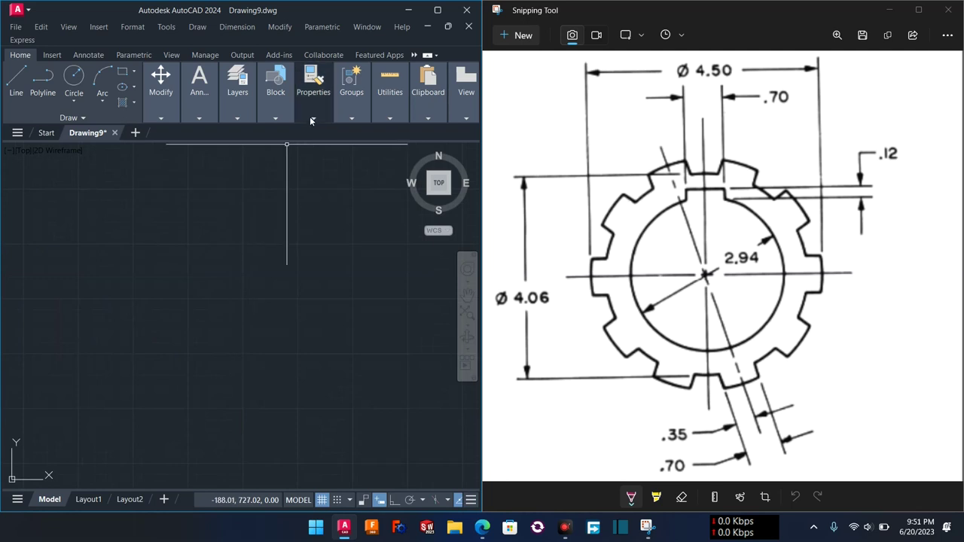
{"action": "left_click", "coordinate": [310, 119]}
- Set the current lineweight to 0.30 mm and the object color to White
{"action": "left_click", "coordinate": [368, 148]}
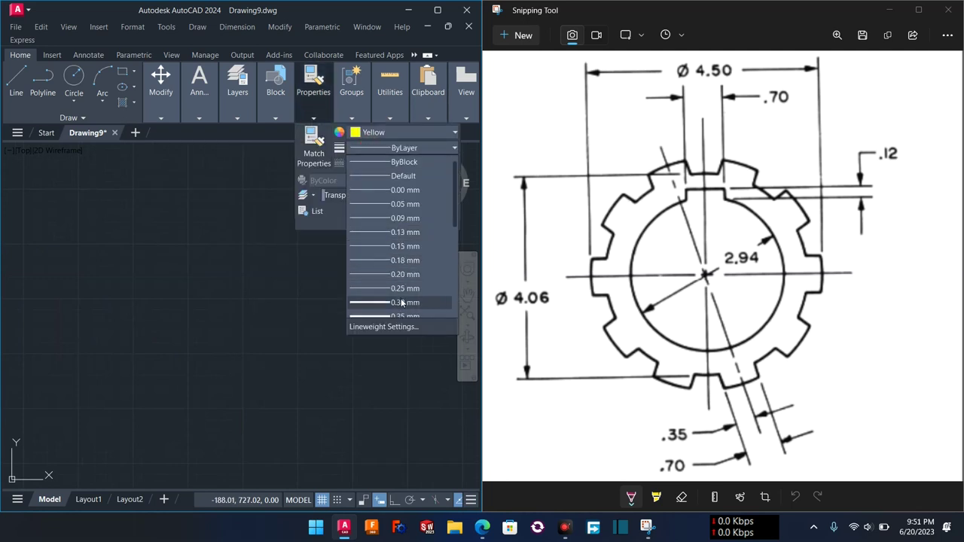
{"action": "left_click", "coordinate": [401, 302]}
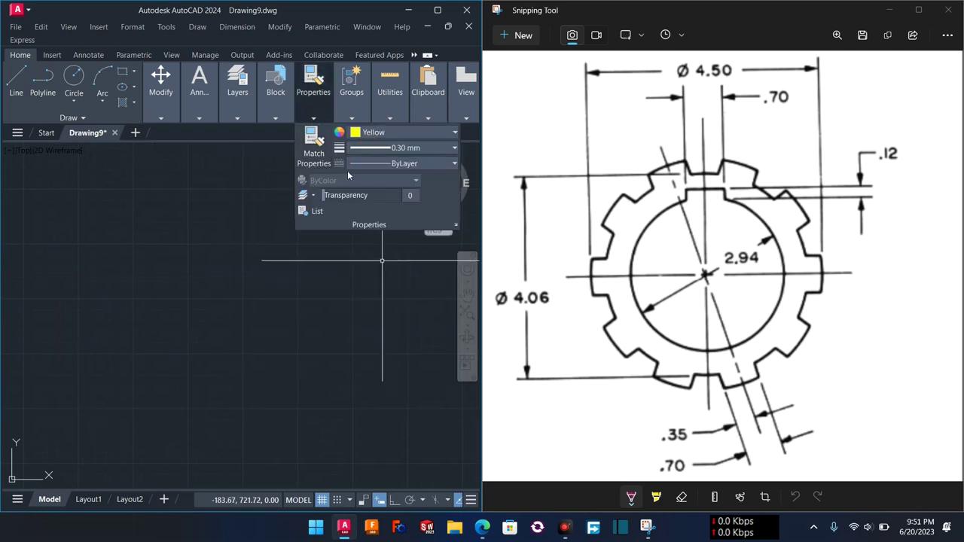
{"action": "left_click", "coordinate": [357, 133]}
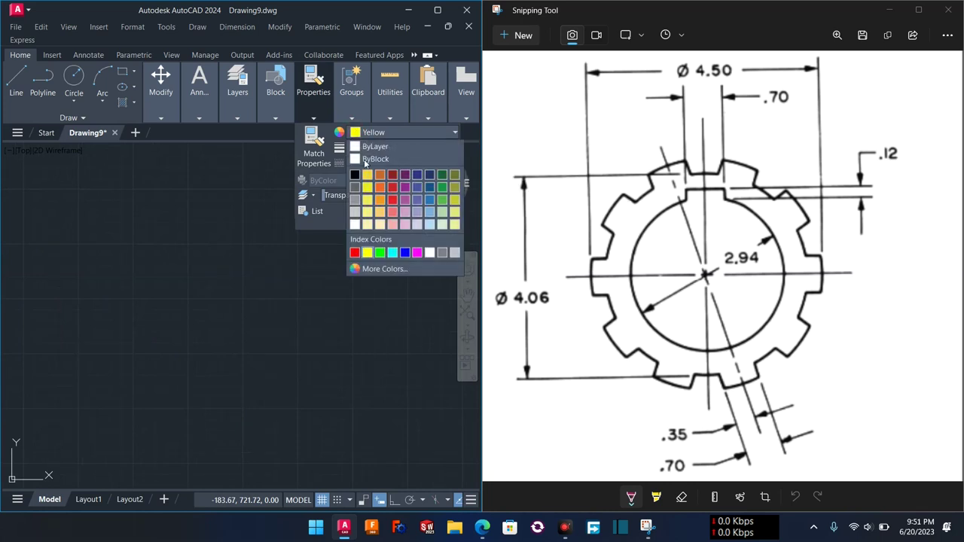
{"action": "left_click", "coordinate": [430, 253]}
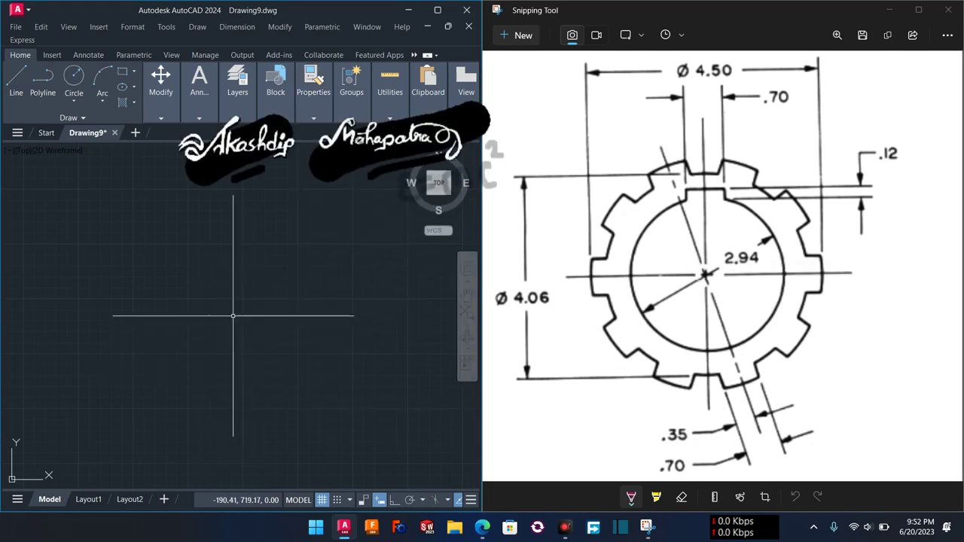
- Draw a 2.94-diameter circle in the empty area, checking its size against the reference sketch
{"action": "type", "text": "c"}
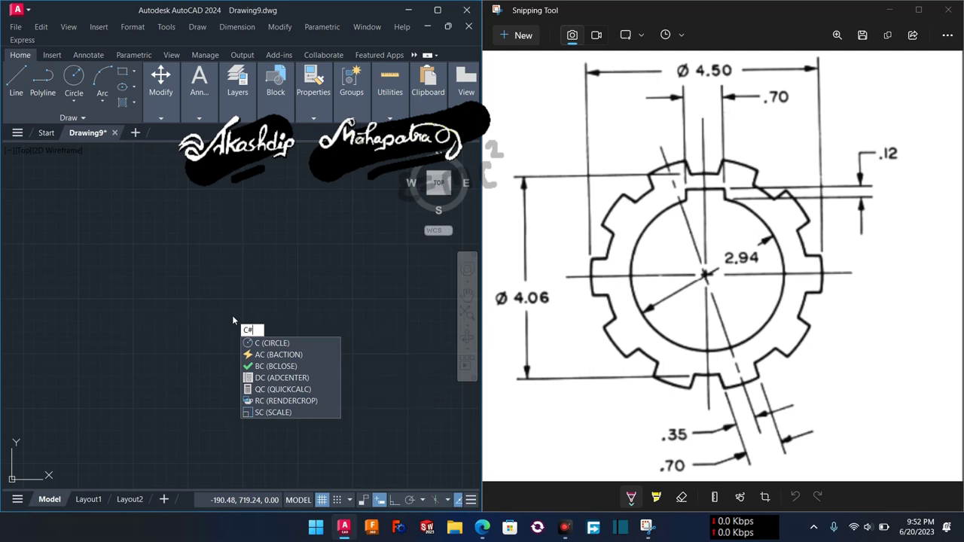
{"action": "key", "text": "Return"}
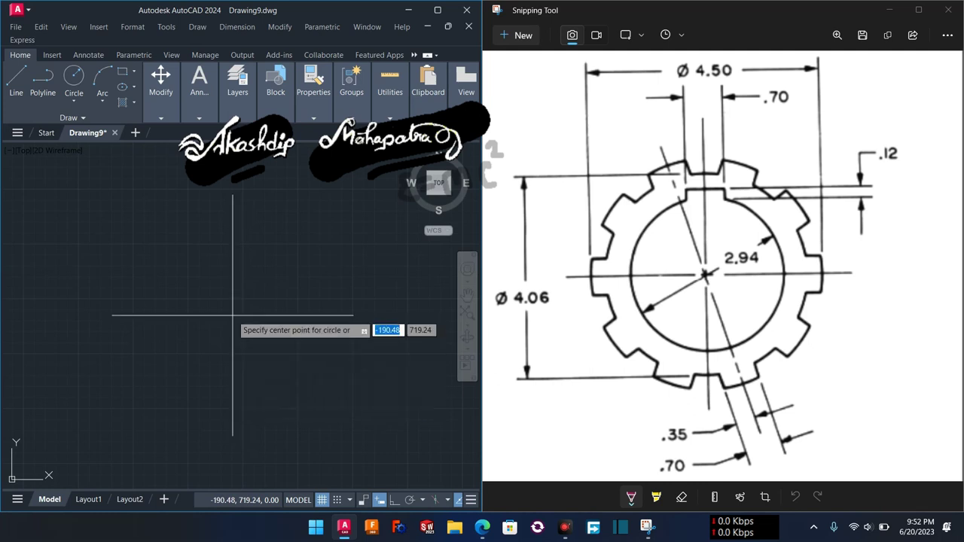
{"action": "left_click", "coordinate": [220, 322]}
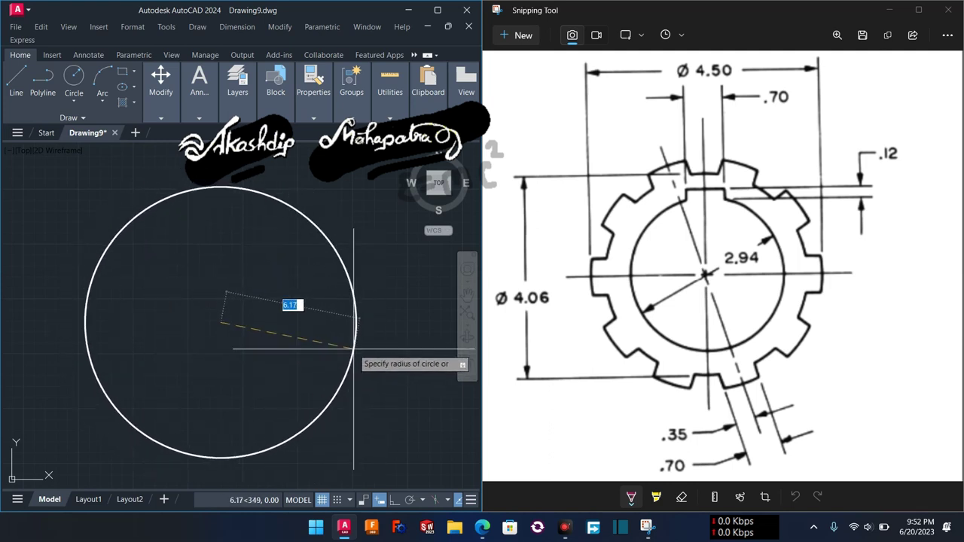
{"action": "left_click", "coordinate": [734, 272]}
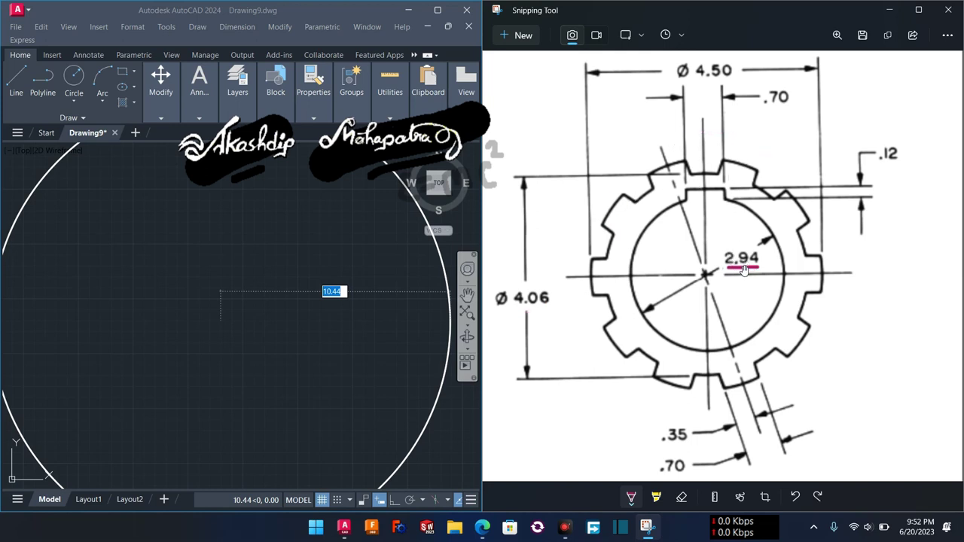
{"action": "left_click", "coordinate": [338, 336]}
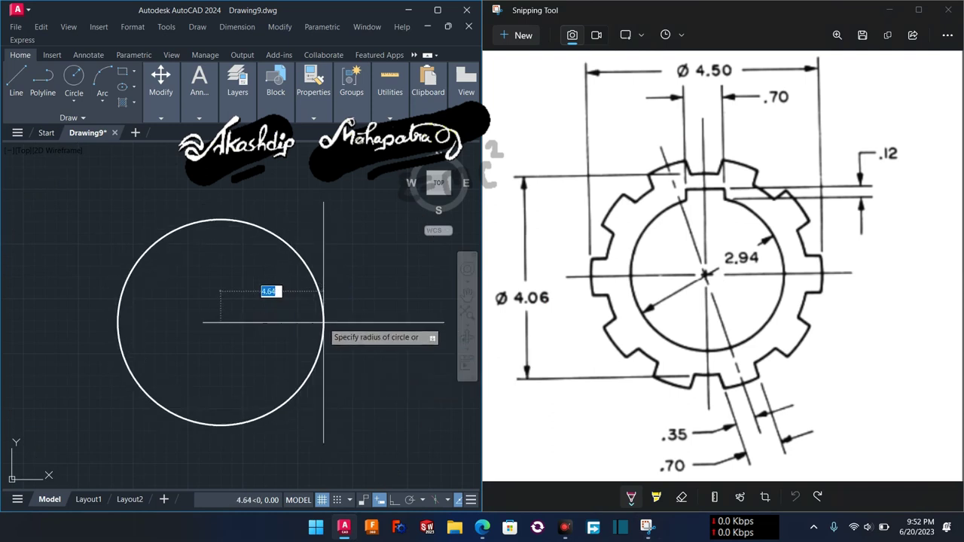
{"action": "type", "text": "d"}
{"action": "key", "text": "Return"}
{"action": "type", "text": "2"}
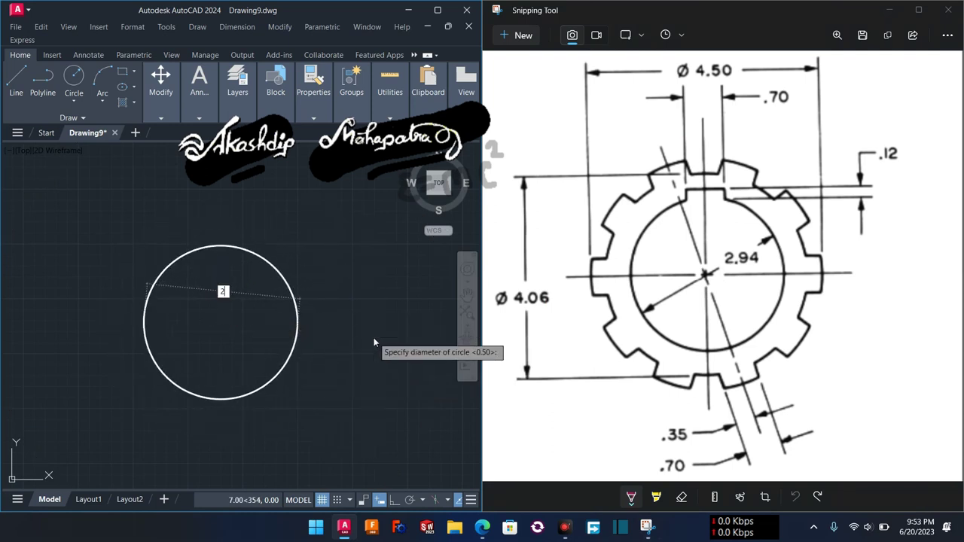
{"action": "type", "text": ".94"}
{"action": "key", "text": "Return"}
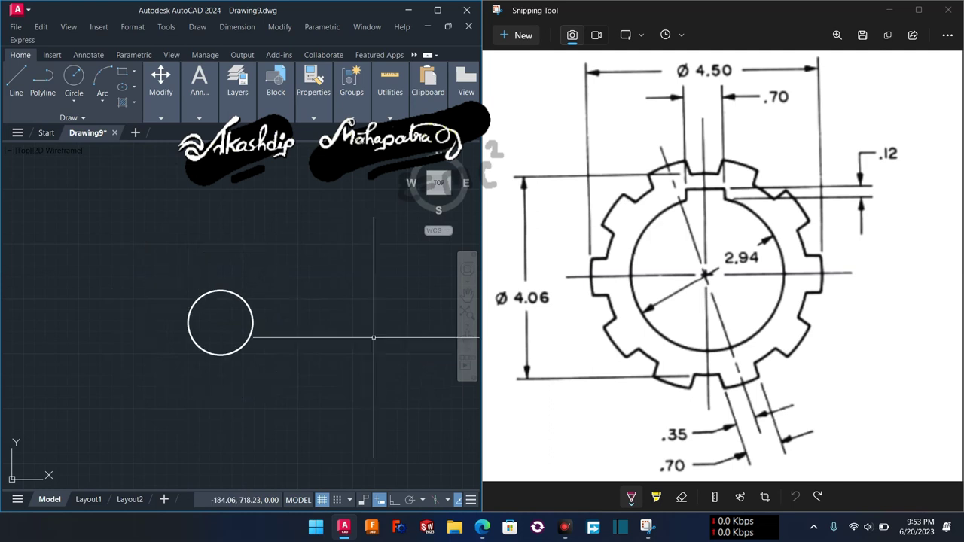
{"action": "scroll", "coordinate": [212, 337], "scroll_direction": "up", "scroll_amount": 2}
{"action": "scroll", "coordinate": [211, 337], "scroll_direction": "up", "scroll_amount": 2}
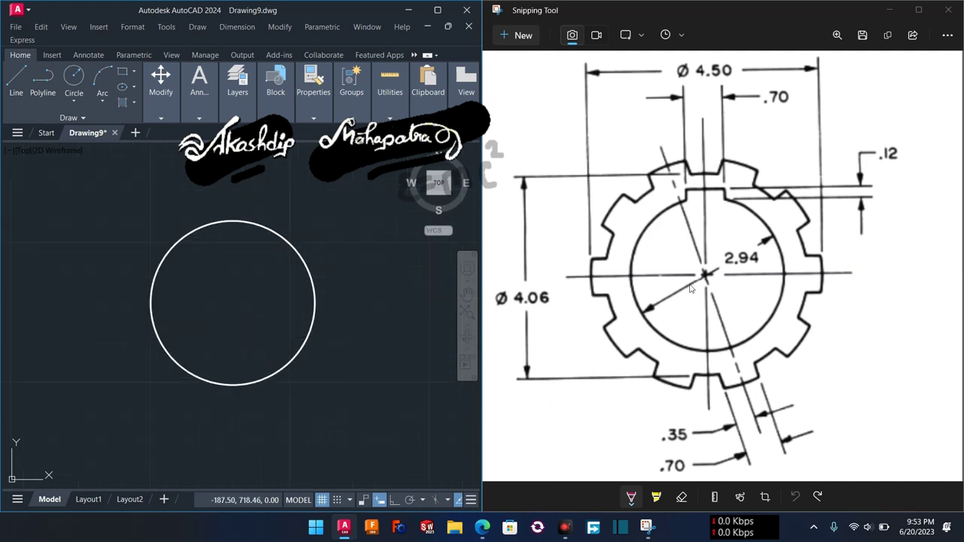
{"action": "left_click", "coordinate": [732, 284]}
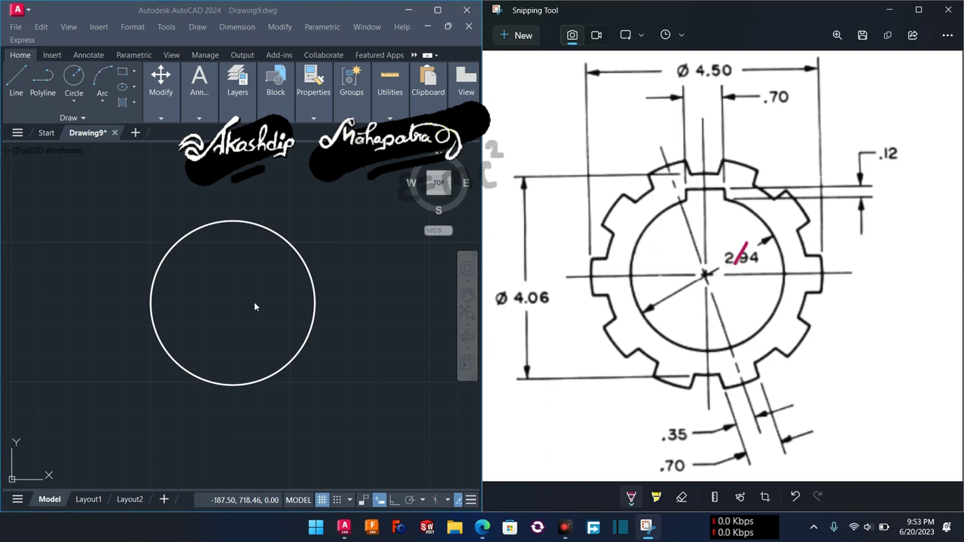
{"action": "scroll", "coordinate": [254, 307], "scroll_direction": "down", "scroll_amount": 4}
{"action": "left_click", "coordinate": [168, 323]}
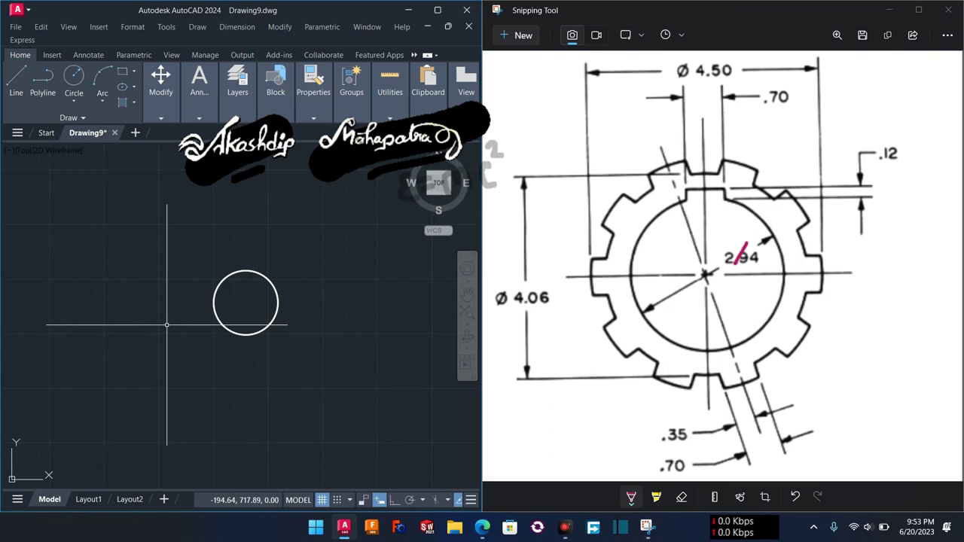
{"action": "middle_click_drag", "start_coordinate": [183, 324], "coordinate": [452, 332]}
{"action": "scroll", "coordinate": [255, 343], "scroll_direction": "down", "scroll_amount": 2}
{"action": "scroll", "coordinate": [255, 343], "scroll_direction": "down", "scroll_amount": 2}
{"action": "middle_click_drag", "start_coordinate": [255, 343], "coordinate": [362, 377]}
{"action": "scroll", "coordinate": [249, 316], "scroll_direction": "up", "scroll_amount": 2}
{"action": "scroll", "coordinate": [233, 289], "scroll_direction": "up", "scroll_amount": 2}
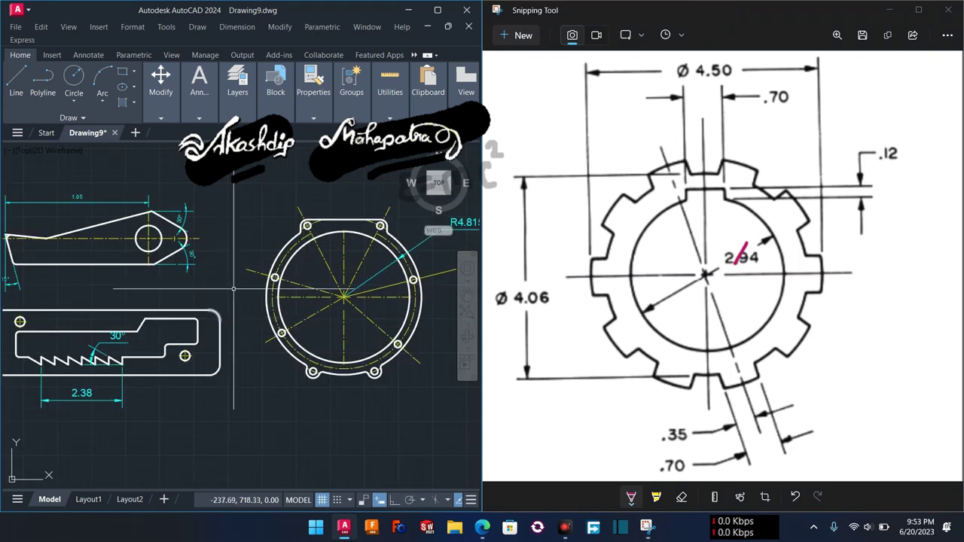
{"action": "left_click_drag", "start_coordinate": [298, 200], "coordinate": [317, 381]}
{"action": "left_click", "coordinate": [280, 405]}
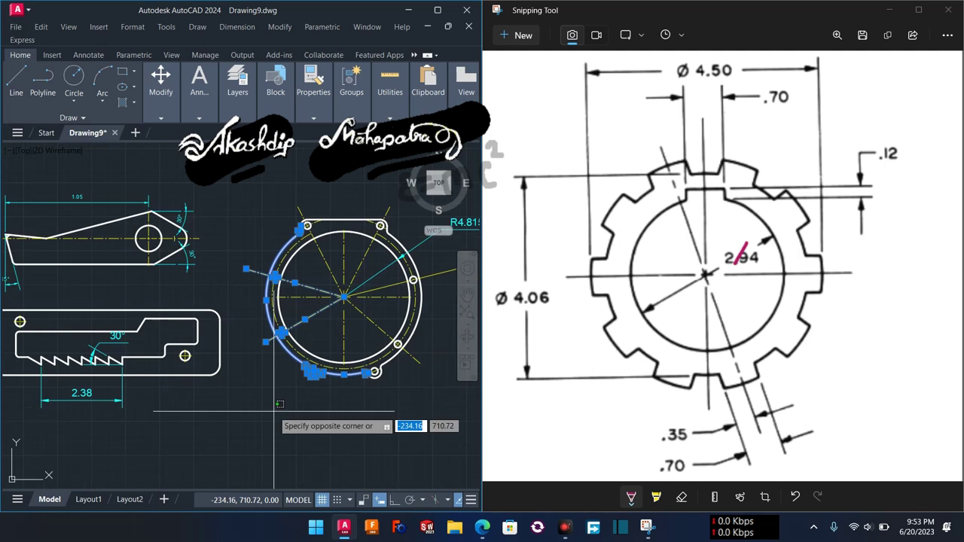
{"action": "middle_click_drag", "start_coordinate": [275, 410], "coordinate": [368, 379]}
{"action": "left_click", "coordinate": [56, 276]}
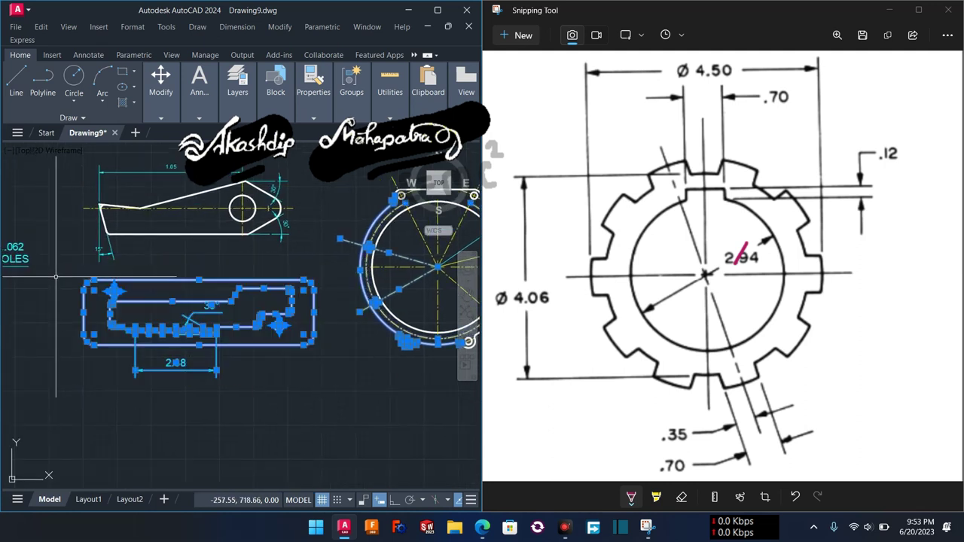
{"action": "key", "text": "Escape"}
{"action": "scroll", "coordinate": [280, 389], "scroll_direction": "down", "scroll_amount": 2}
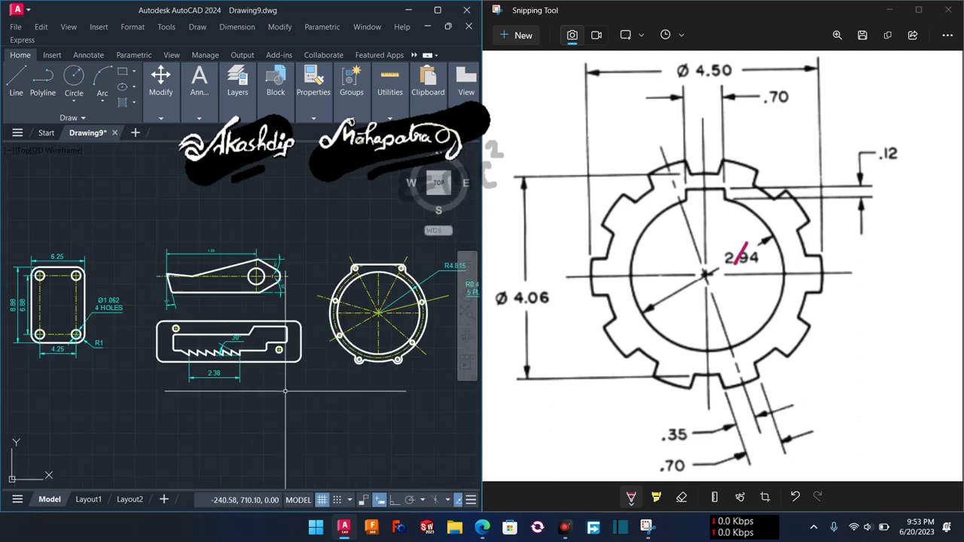
{"action": "mouse_move", "coordinate": [279, 389]}
{"action": "middle_mouse_down"}
{"action": "mouse_move", "coordinate": [233, 322]}
{"action": "mouse_move", "coordinate": [193, 354]}
{"action": "middle_mouse_up"}
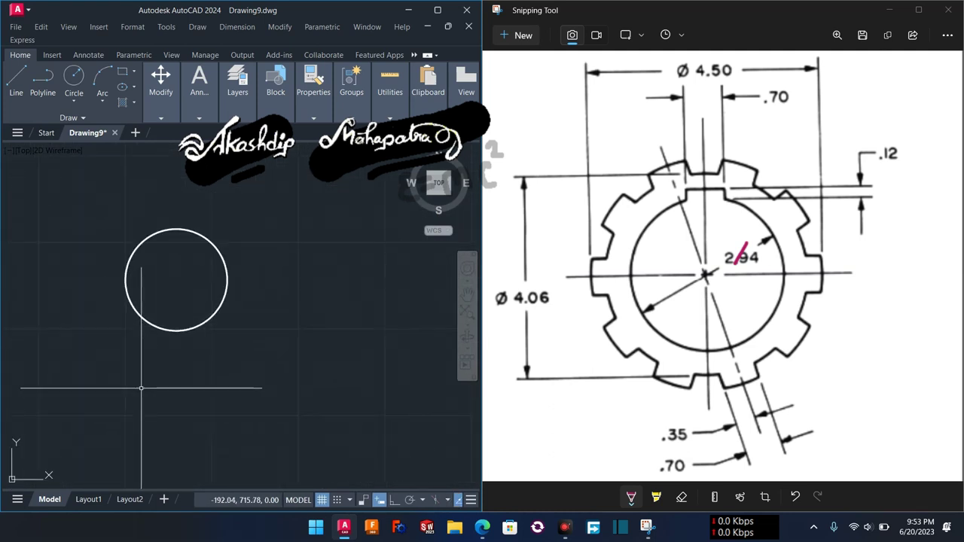
{"action": "scroll", "coordinate": [168, 394], "scroll_direction": "up", "scroll_amount": 2}
{"action": "middle_click_drag", "start_coordinate": [173, 394], "coordinate": [216, 438]}
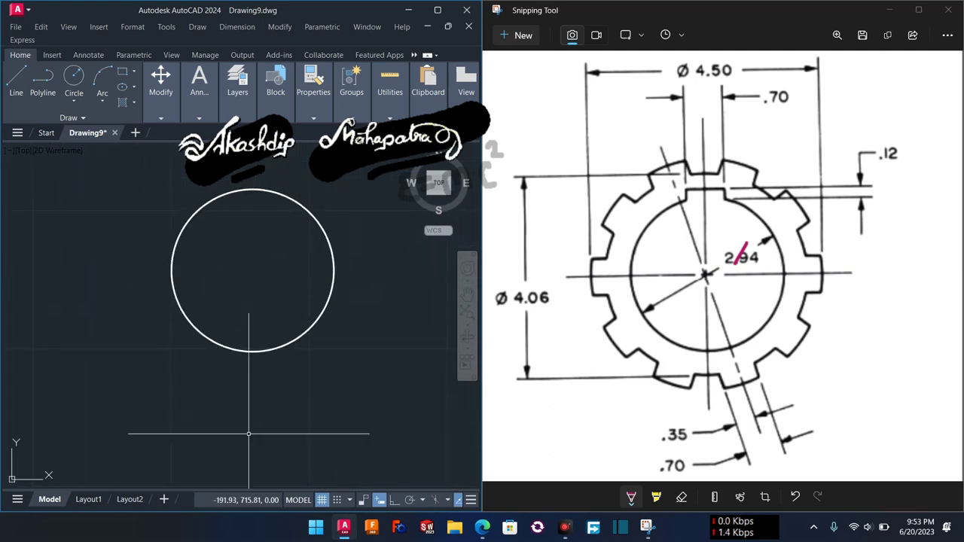
{"action": "left_click", "coordinate": [707, 313]}
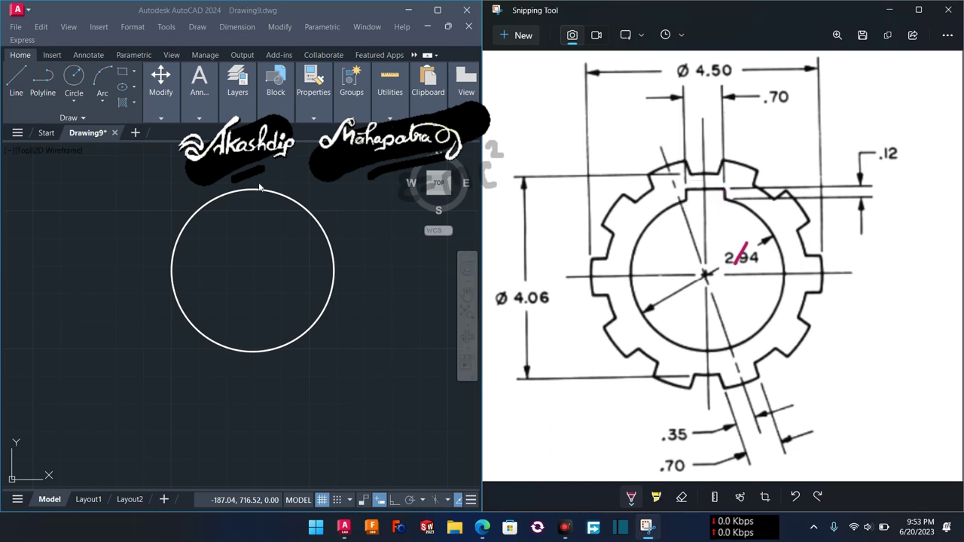
{"action": "left_click", "coordinate": [93, 230]}
- Draw a vertical line from below the circle's centre to above its top edge
{"action": "type", "text": "l"}
{"action": "key", "text": "Return"}
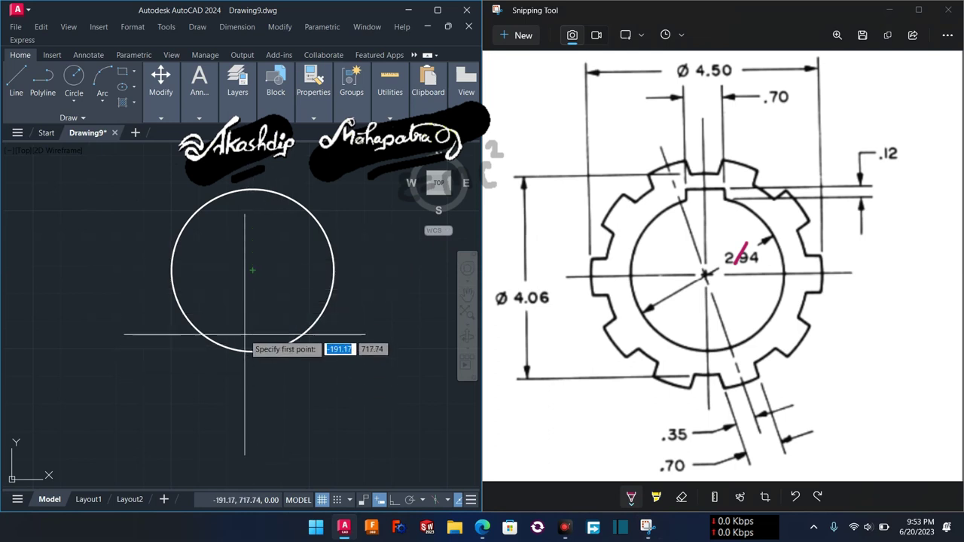
{"action": "left_click", "coordinate": [253, 382]}
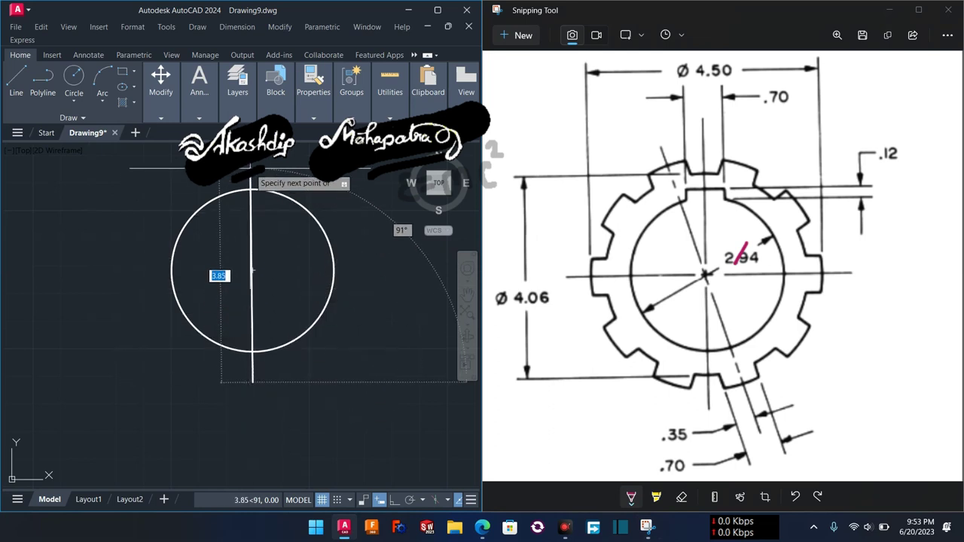
{"action": "left_click", "coordinate": [251, 143]}
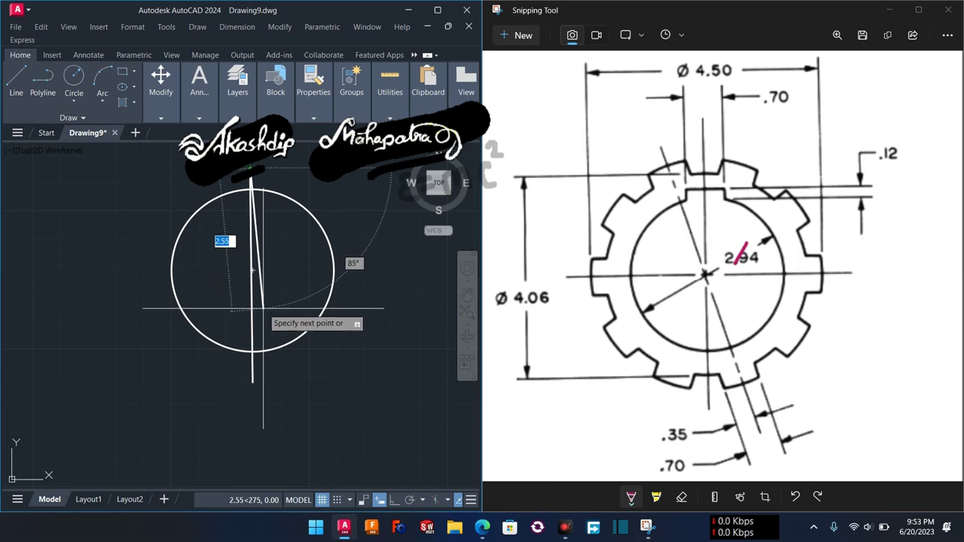
{"action": "key", "text": "Escape"}
{"action": "scroll", "coordinate": [255, 288], "scroll_direction": "up", "scroll_amount": 4}
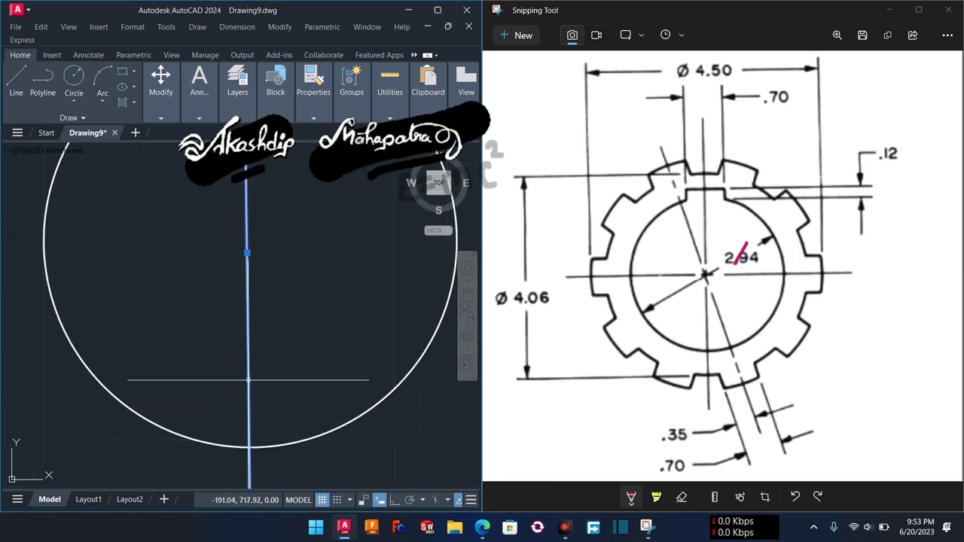
- Use the line's midpoint grip to move it straight through the circle centre
{"action": "left_click", "coordinate": [187, 437]}
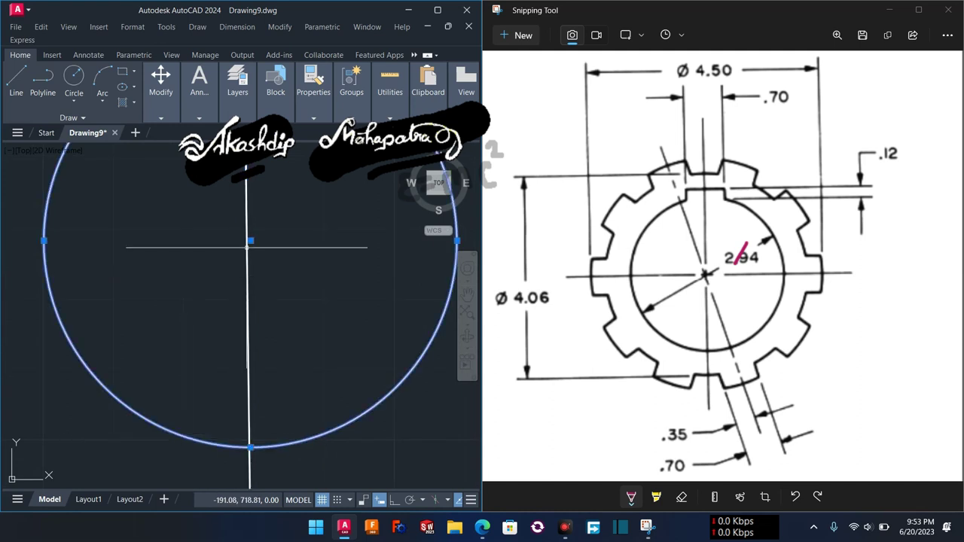
{"action": "key", "text": "Delete"}
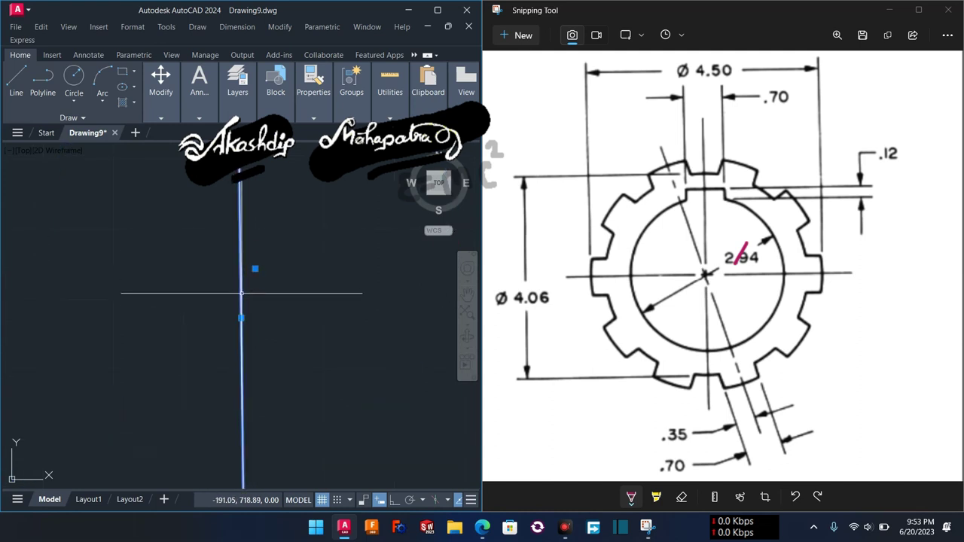
{"action": "key", "text": "ctrl+z"}
{"action": "scroll", "coordinate": [244, 317], "scroll_direction": "up", "scroll_amount": 5}
{"action": "left_click", "coordinate": [234, 323]}
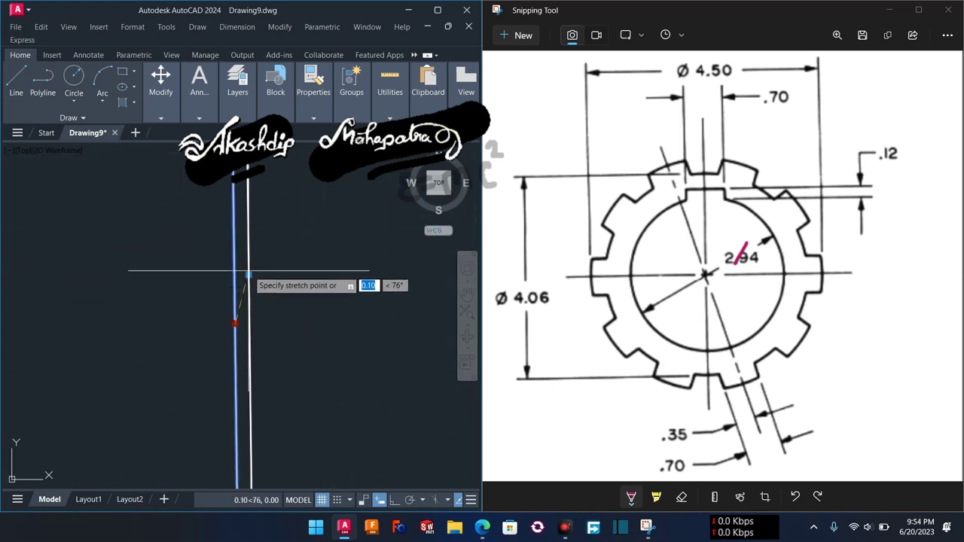
{"action": "left_click", "coordinate": [248, 275]}
{"action": "scroll", "coordinate": [259, 297], "scroll_direction": "down", "scroll_amount": 2}
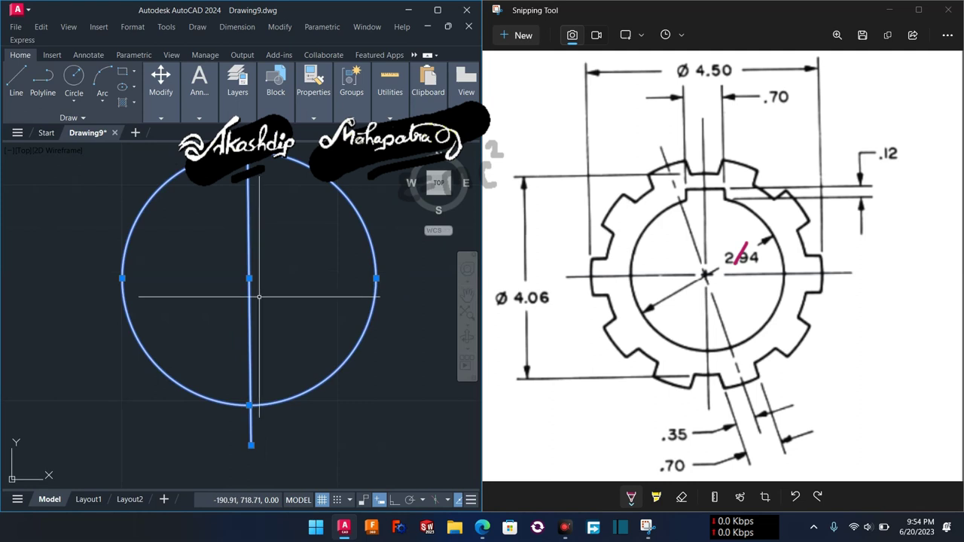
{"action": "key", "text": "Escape"}
- Shift the drawing down and check the reference sketch before trimming the line above the circle
{"action": "scroll", "coordinate": [265, 309], "scroll_direction": "down", "scroll_amount": 1}
{"action": "scroll", "coordinate": [264, 313], "scroll_direction": "up", "scroll_amount": 1}
{"action": "scroll", "coordinate": [260, 316], "scroll_direction": "up", "scroll_amount": 2}
{"action": "left_click", "coordinate": [111, 411]}
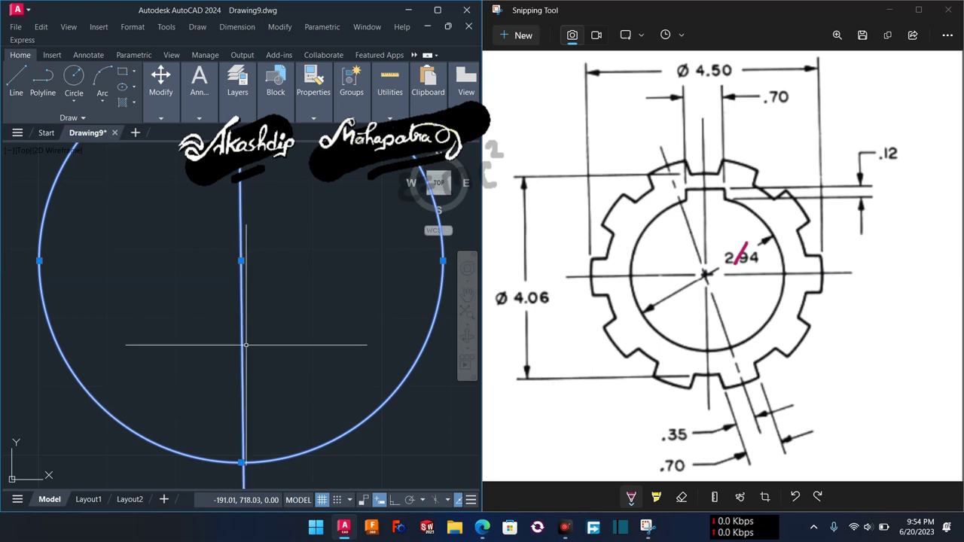
{"action": "scroll", "coordinate": [245, 316], "scroll_direction": "up", "scroll_amount": 1}
{"action": "scroll", "coordinate": [243, 291], "scroll_direction": "down", "scroll_amount": 2}
{"action": "key", "text": "Escape"}
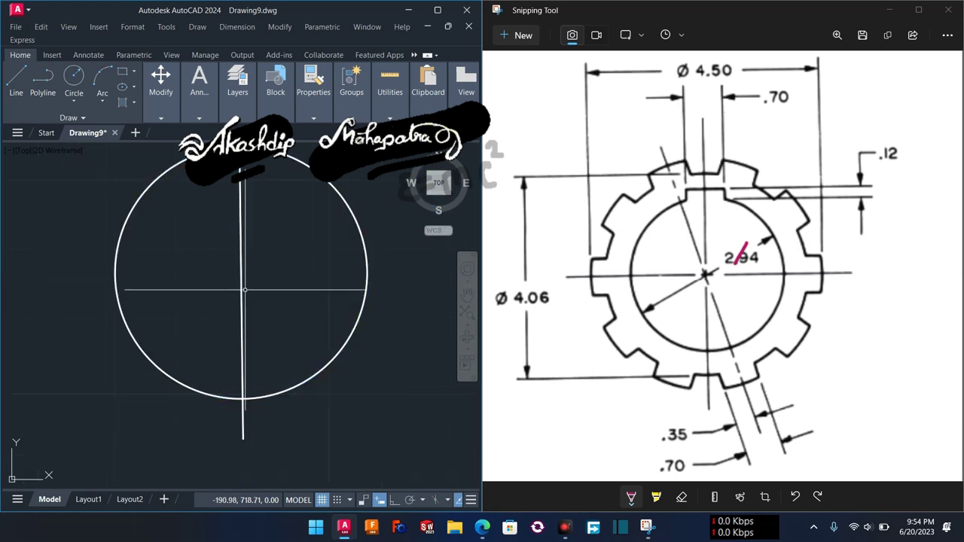
{"action": "middle_click_drag", "start_coordinate": [254, 281], "coordinate": [256, 348]}
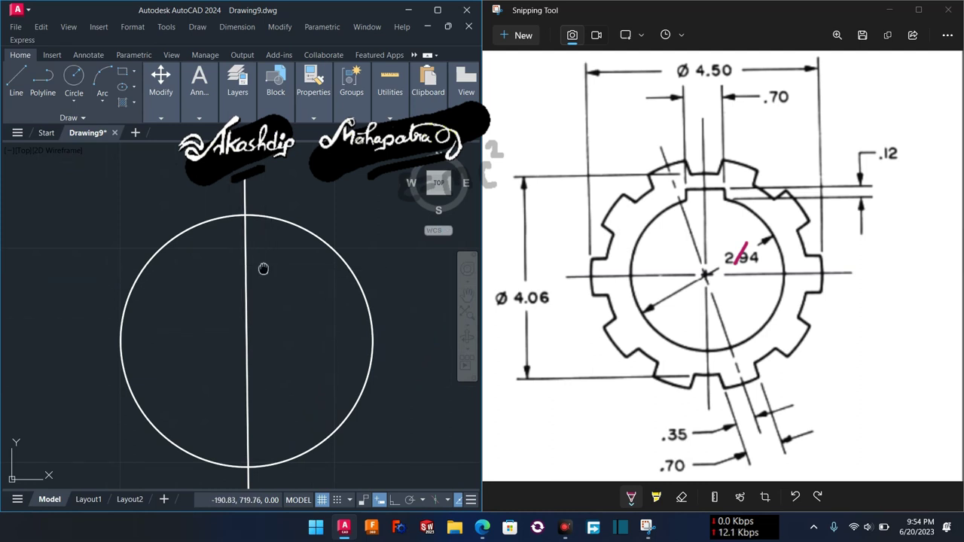
{"action": "middle_click_drag", "start_coordinate": [264, 267], "coordinate": [275, 318]}
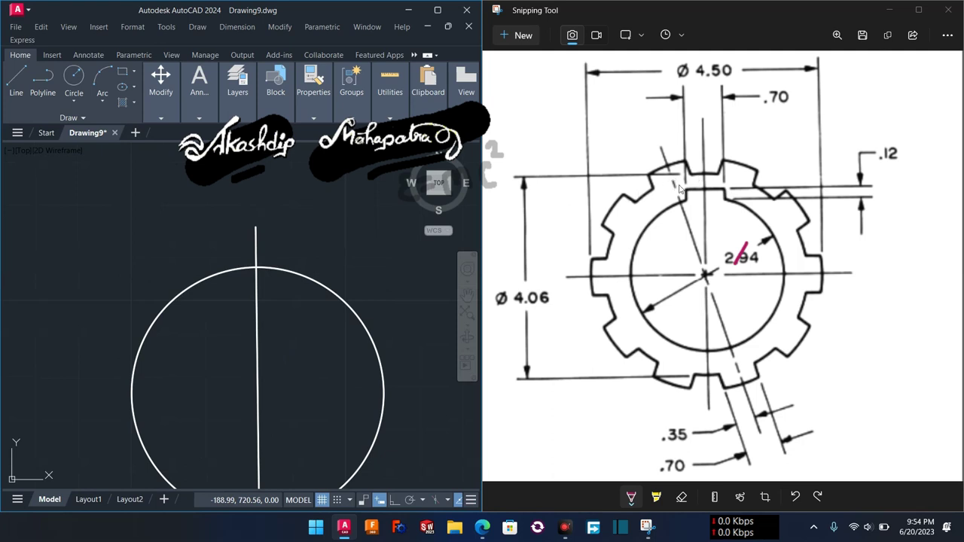
{"action": "left_click", "coordinate": [883, 175]}
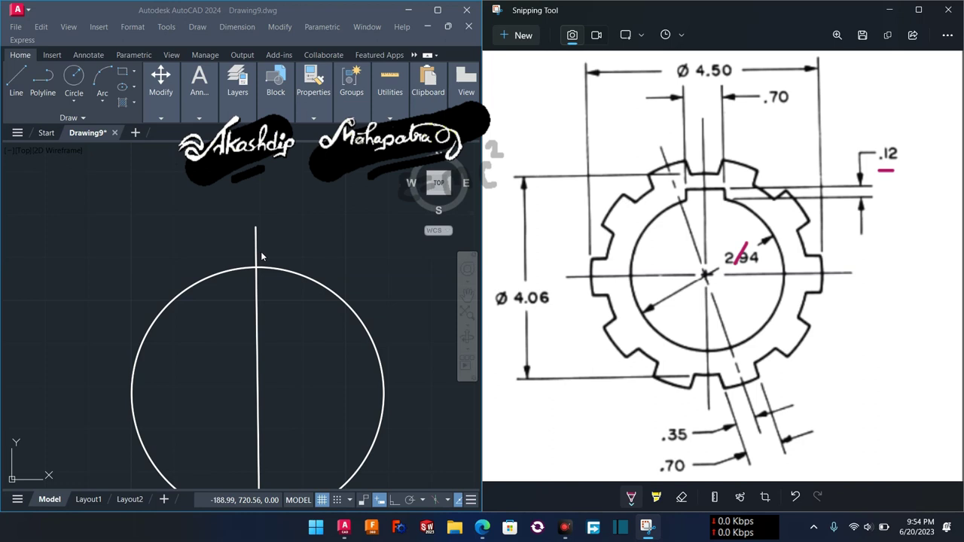
{"action": "left_click", "coordinate": [268, 249]}
{"action": "type", "text": "tr"}
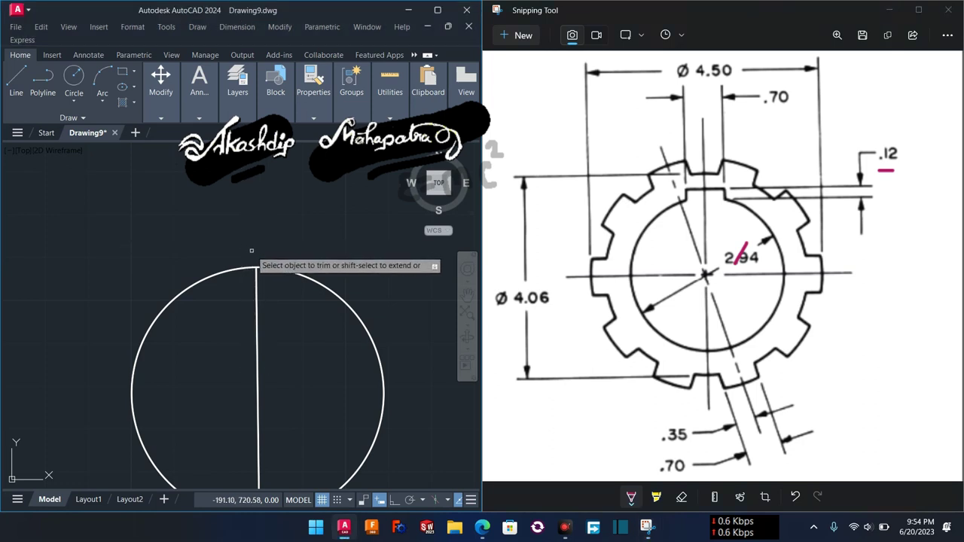
- Start a line at the circle's top quadrant
{"action": "scroll", "coordinate": [261, 260], "scroll_direction": "up", "scroll_amount": 2}
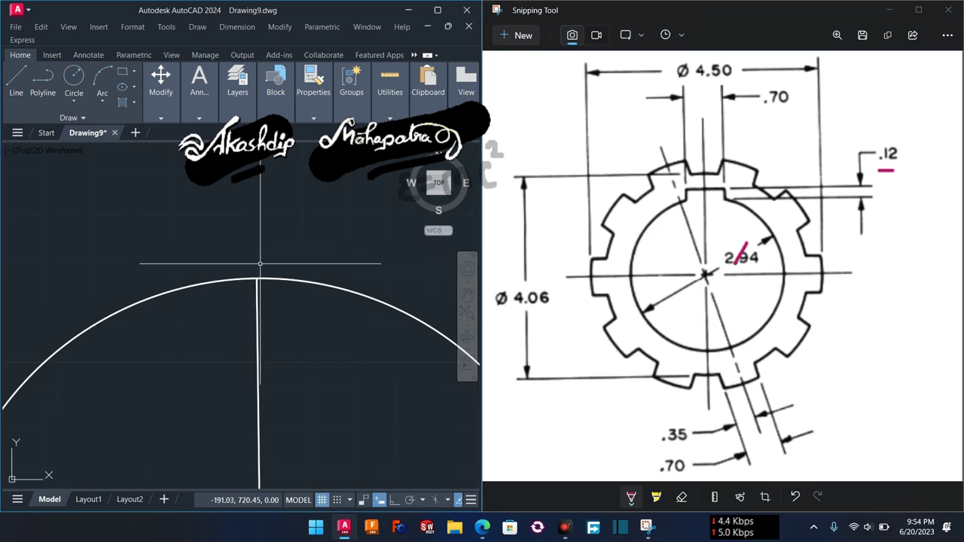
{"action": "type", "text": "l"}
{"action": "key", "text": "Return"}
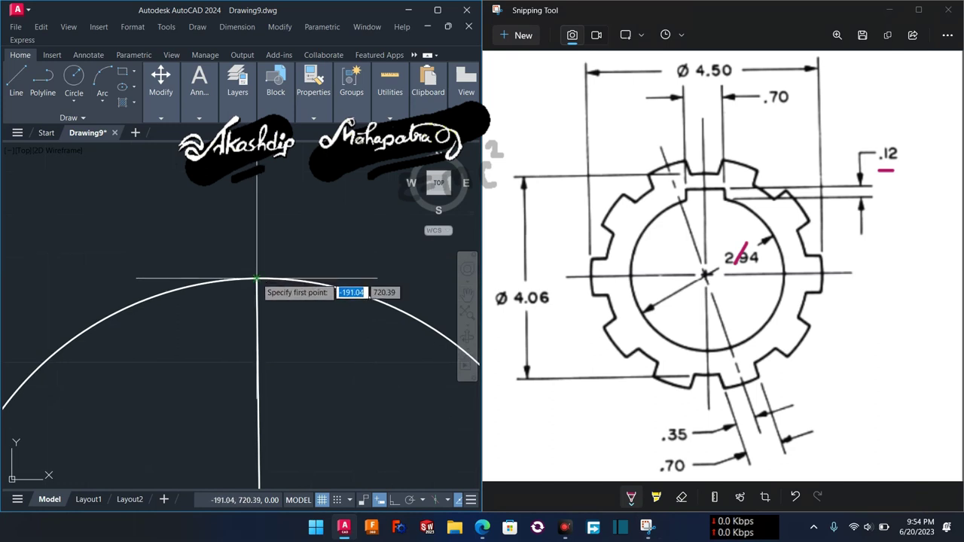
{"action": "scroll", "coordinate": [257, 279], "scroll_direction": "up", "scroll_amount": 1}
{"action": "left_click", "coordinate": [261, 281]}
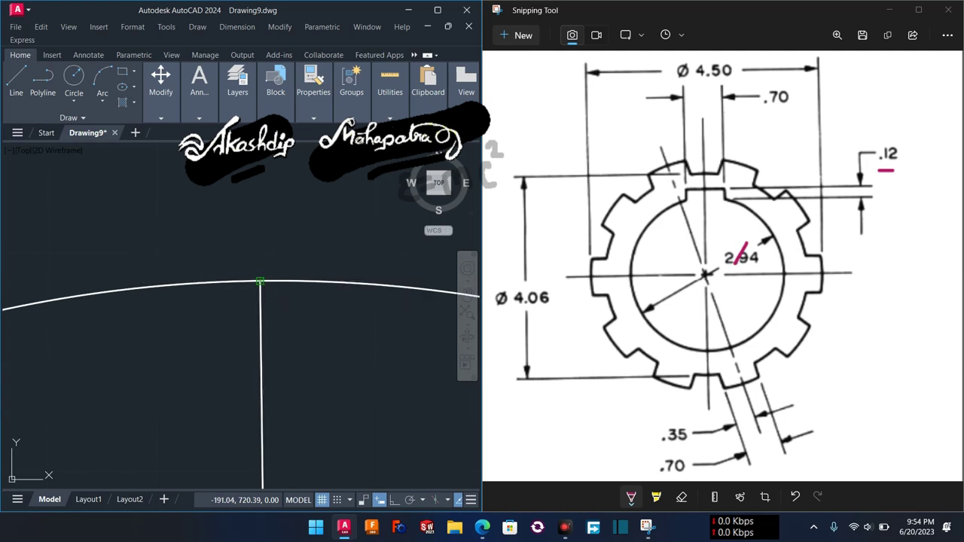
{"action": "scroll", "coordinate": [260, 246], "scroll_direction": "down", "scroll_amount": 2}
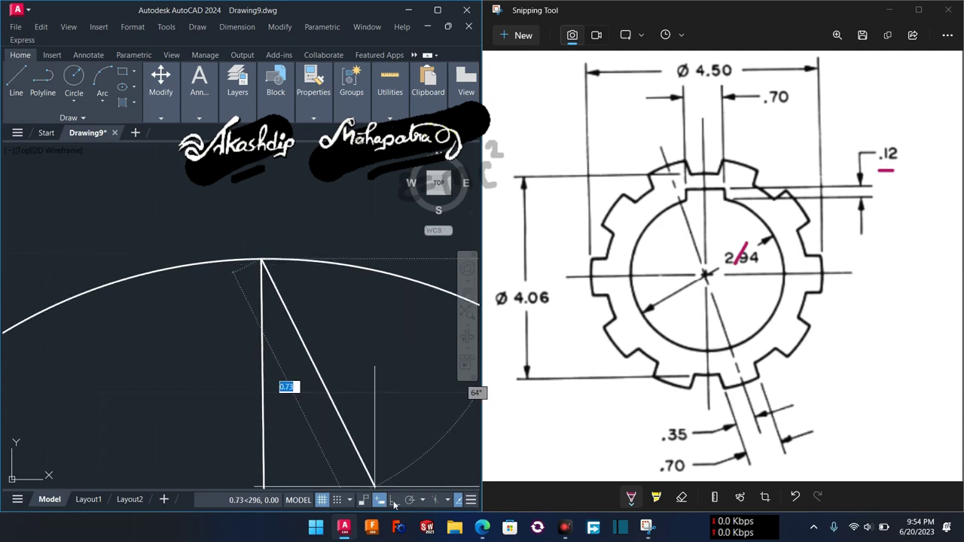
{"action": "middle_click_drag", "start_coordinate": [270, 232], "coordinate": [259, 270]}
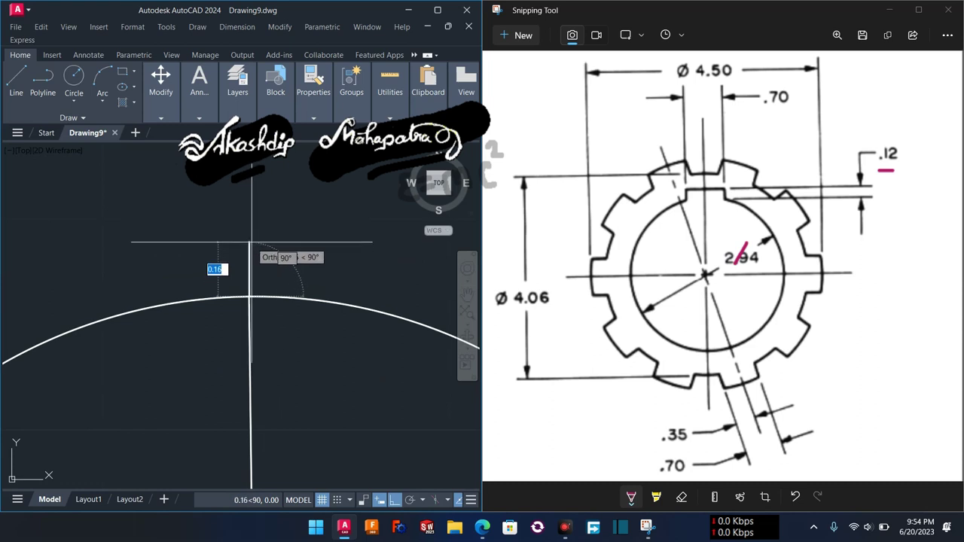
- Run the line 0.12 upward and then 0.70 to the right
{"action": "type", "text": "0.12"}
{"action": "key", "text": "Return"}
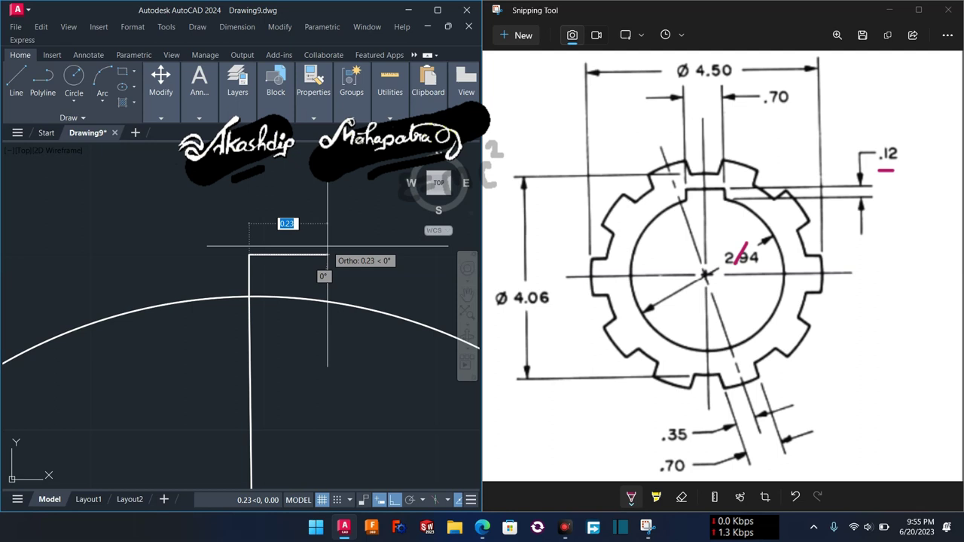
{"action": "type", "text": "0"}
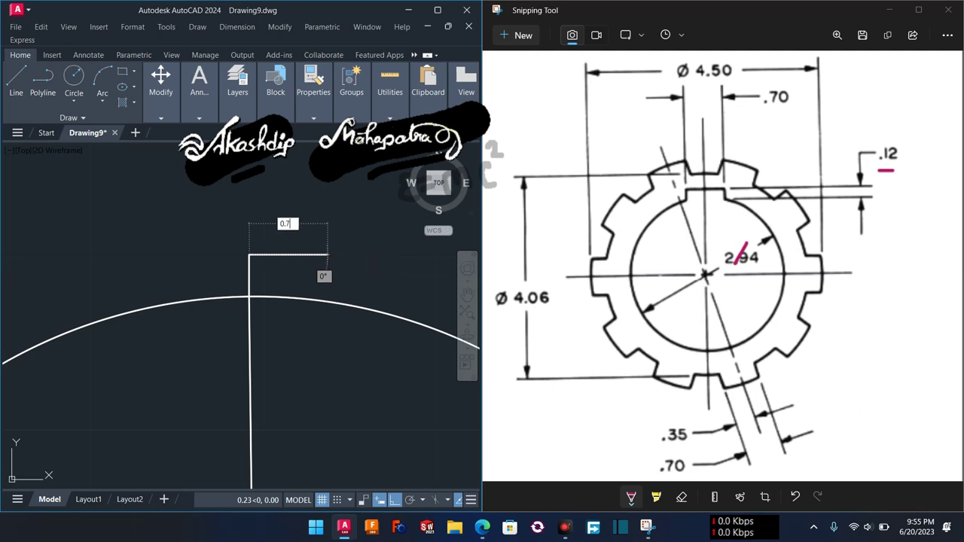
{"action": "key", "text": "Return"}
{"action": "scroll", "coordinate": [327, 250], "scroll_direction": "down", "scroll_amount": 2}
{"action": "scroll", "coordinate": [328, 250], "scroll_direction": "down", "scroll_amount": 2}
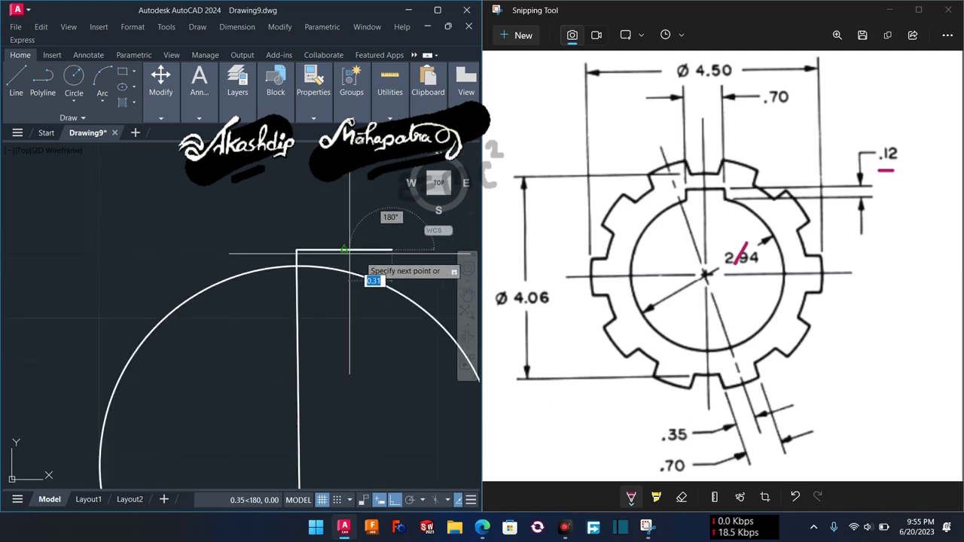
{"action": "key", "text": "Escape"}
{"action": "left_click", "coordinate": [365, 249]}
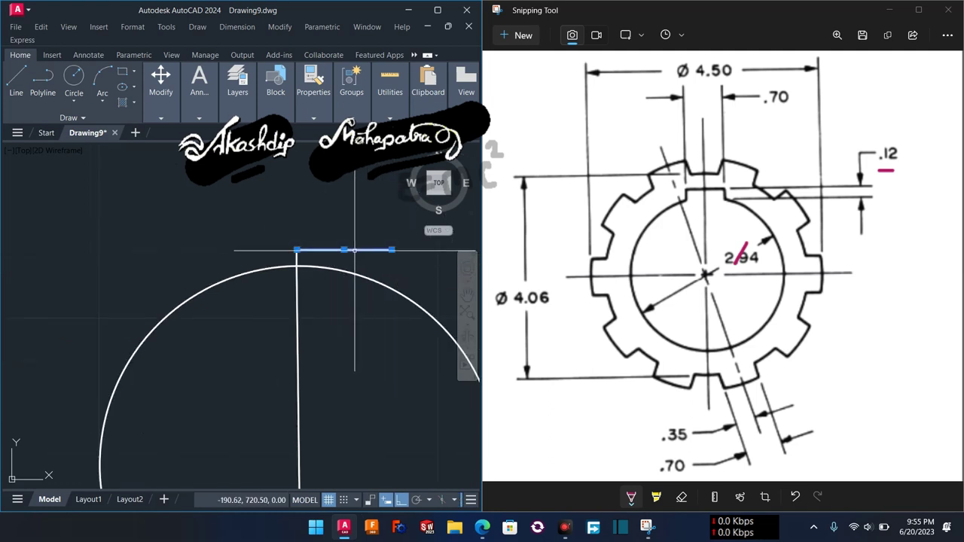
- Centre the tooth's top line on the vertical centre line using its midpoint grip
{"action": "scroll", "coordinate": [355, 249], "scroll_direction": "up", "scroll_amount": 3}
{"action": "left_click", "coordinate": [330, 249]}
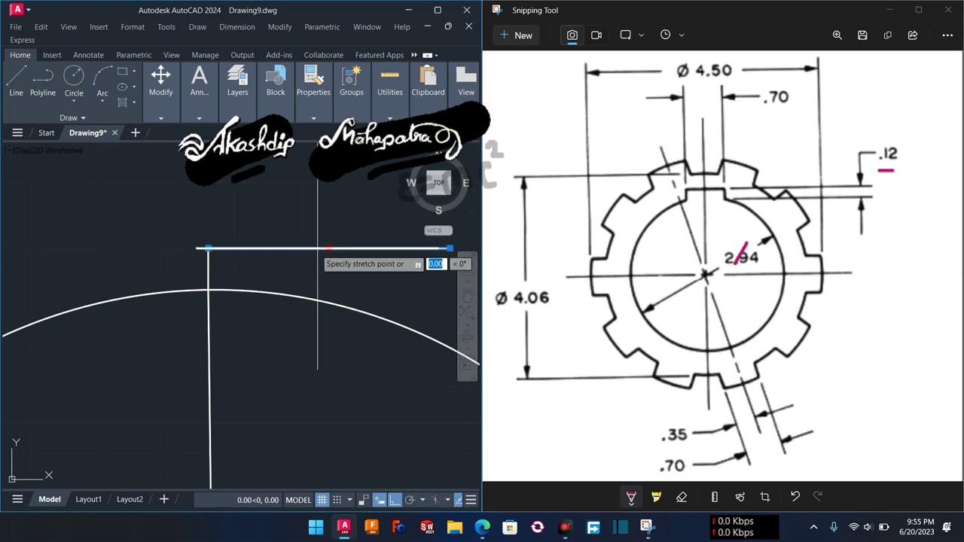
{"action": "left_click", "coordinate": [208, 249]}
{"action": "key", "text": "Escape"}
{"action": "scroll", "coordinate": [226, 254], "scroll_direction": "up", "scroll_amount": 1}
{"action": "scroll", "coordinate": [272, 261], "scroll_direction": "down", "scroll_amount": 1}
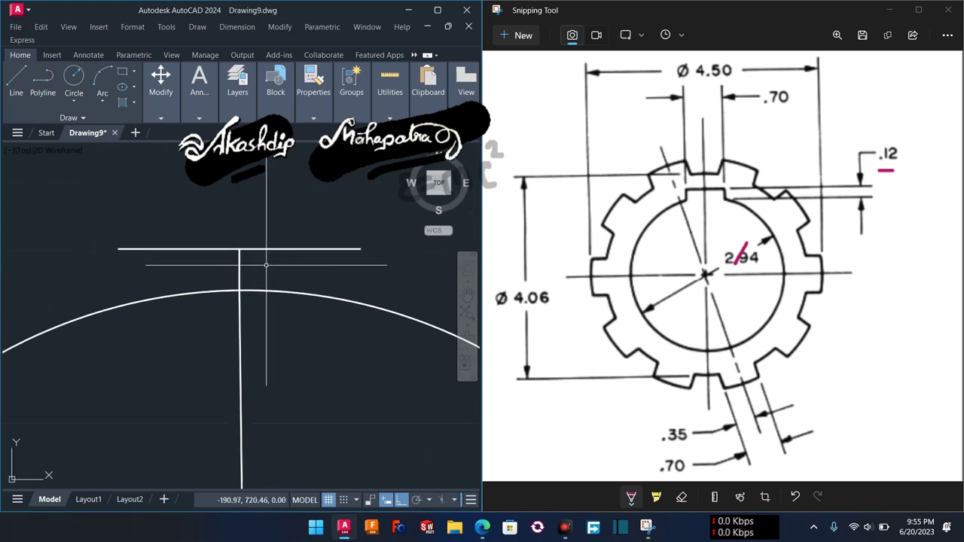
- Draw vertical sides down from both ends of the top line to below the circle
{"action": "type", "text": "l"}
{"action": "key", "text": "Return"}
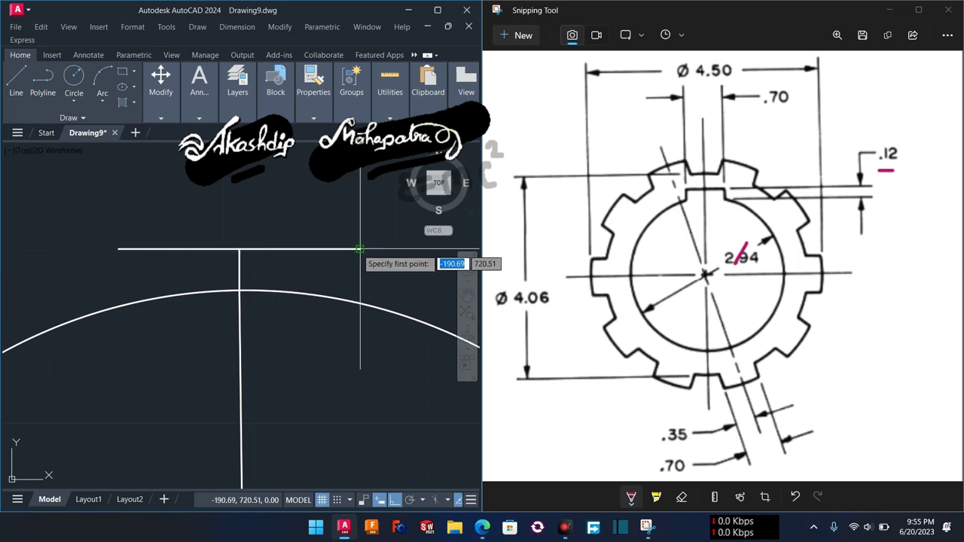
{"action": "left_click", "coordinate": [360, 249]}
{"action": "left_click", "coordinate": [360, 330]}
{"action": "key", "text": "Escape"}
{"action": "key", "text": "Return"}
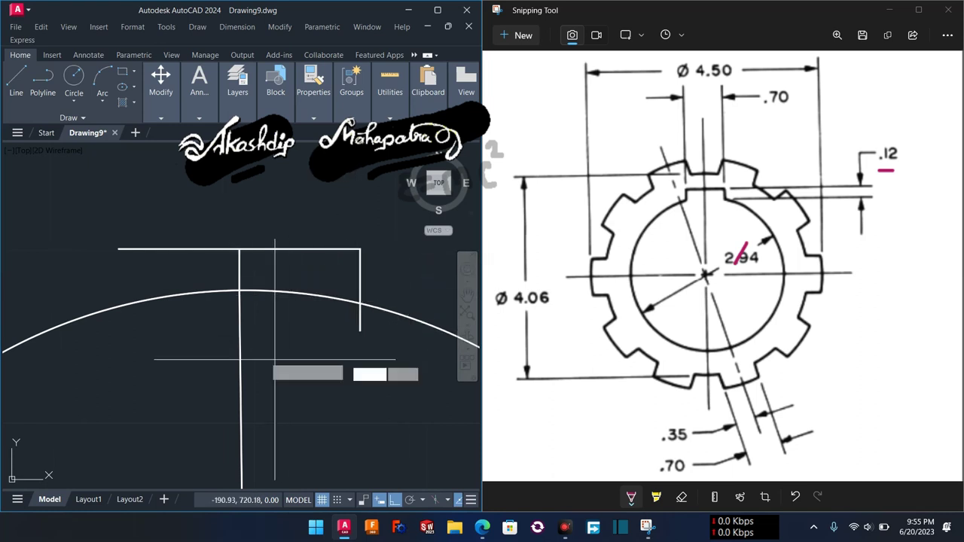
{"action": "left_click", "coordinate": [118, 249]}
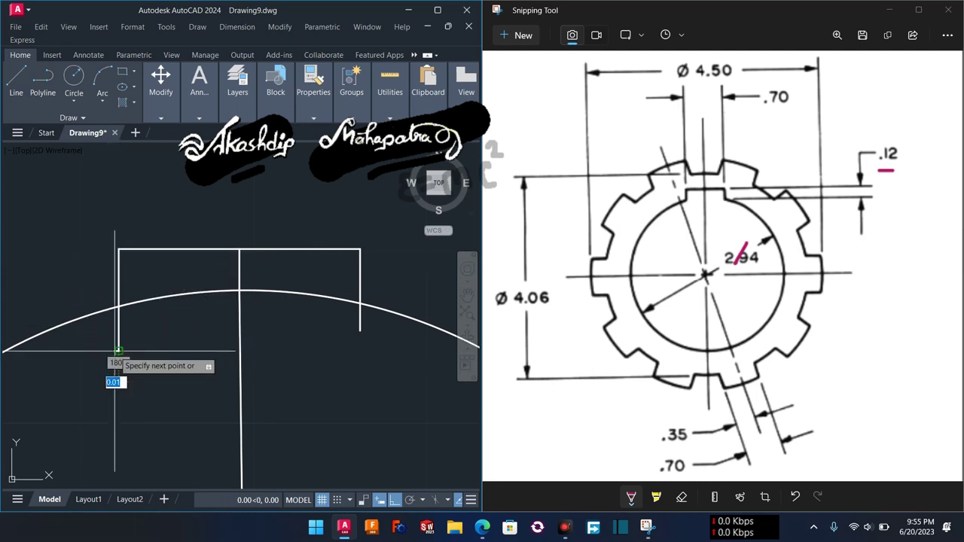
{"action": "left_click", "coordinate": [119, 352]}
{"action": "key", "text": "Escape"}
- Draw a short horizontal guide line from where the centre line meets the circle
{"action": "type", "text": "TR"}
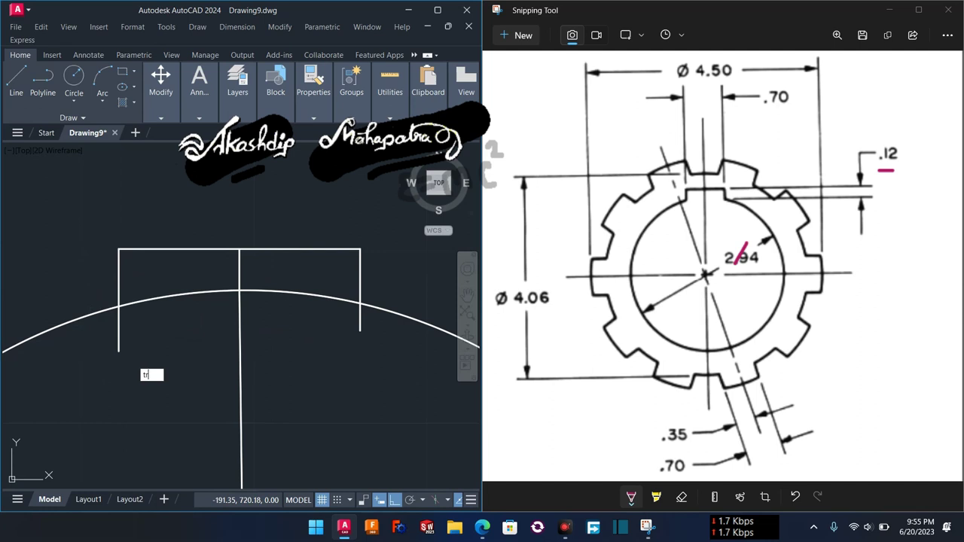
{"action": "key", "text": "Return"}
{"action": "type", "text": "l"}
{"action": "key", "text": "Return"}
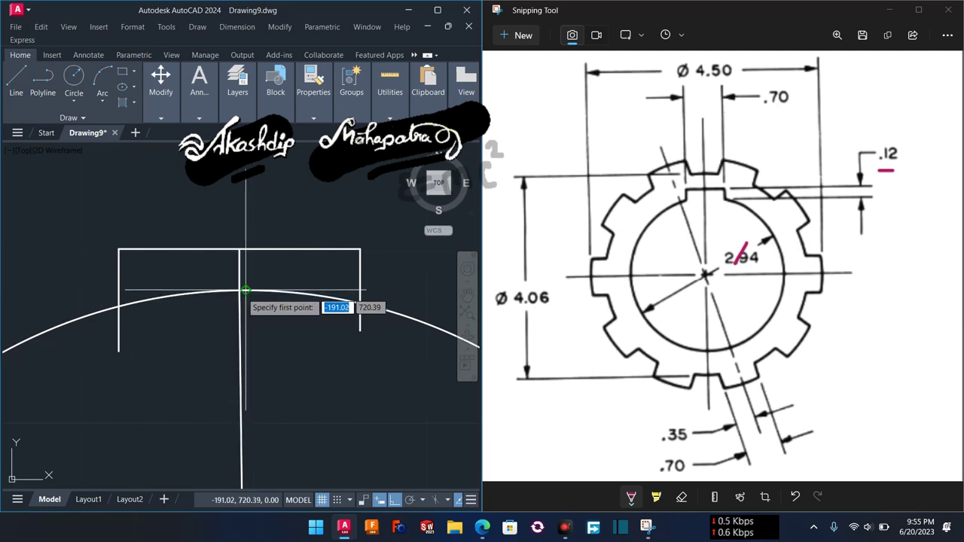
{"action": "left_click", "coordinate": [240, 291]}
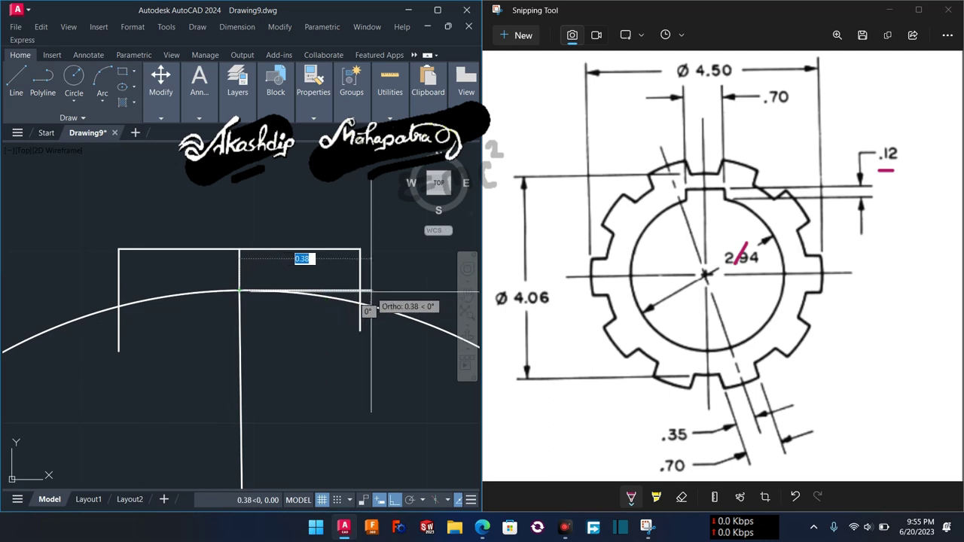
{"action": "left_click", "coordinate": [370, 291]}
{"action": "key", "text": "Escape"}
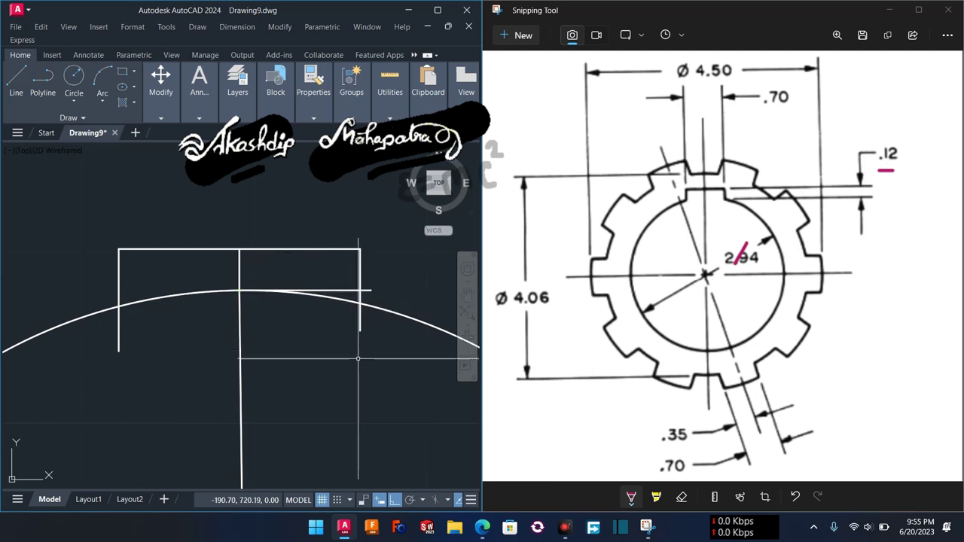
- Window-select the tooth outline lines and move them slightly lower onto the circle
{"action": "middle_click_drag", "start_coordinate": [358, 359], "coordinate": [329, 376]}
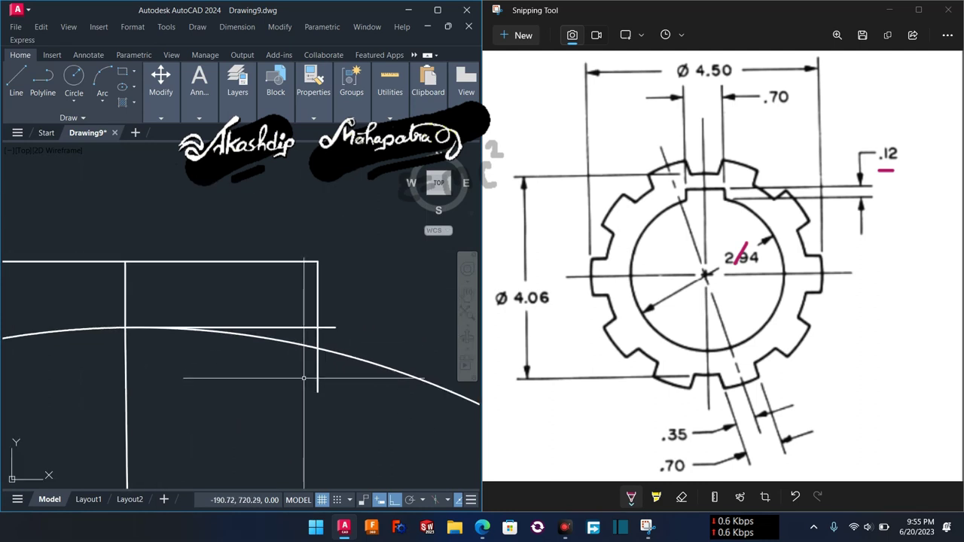
{"action": "left_click", "coordinate": [28, 278]}
{"action": "left_click", "coordinate": [377, 446]}
{"action": "scroll", "coordinate": [322, 422], "scroll_direction": "up", "scroll_amount": 2}
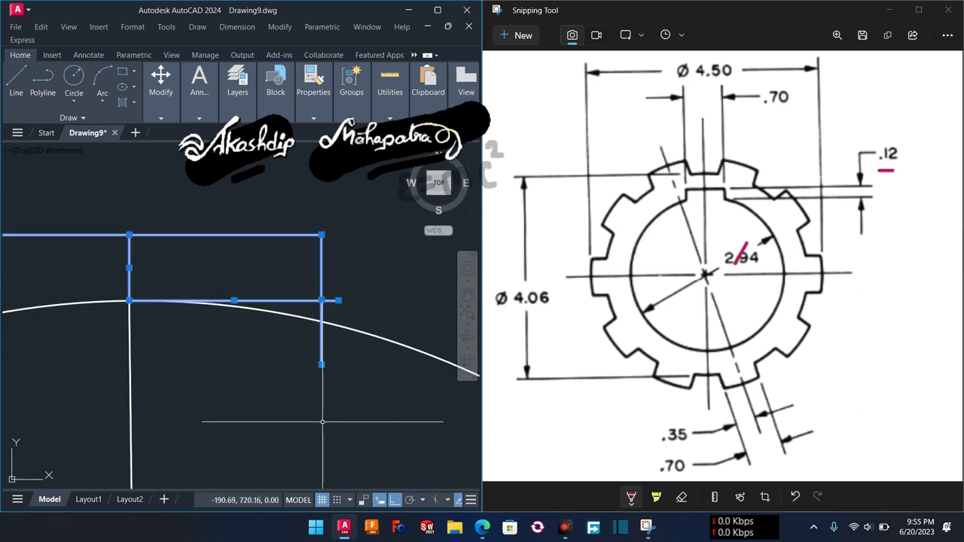
{"action": "type", "text": "m"}
{"action": "key", "text": "Return"}
{"action": "scroll", "coordinate": [323, 349], "scroll_direction": "up", "scroll_amount": 2}
{"action": "scroll", "coordinate": [345, 286], "scroll_direction": "up", "scroll_amount": 1}
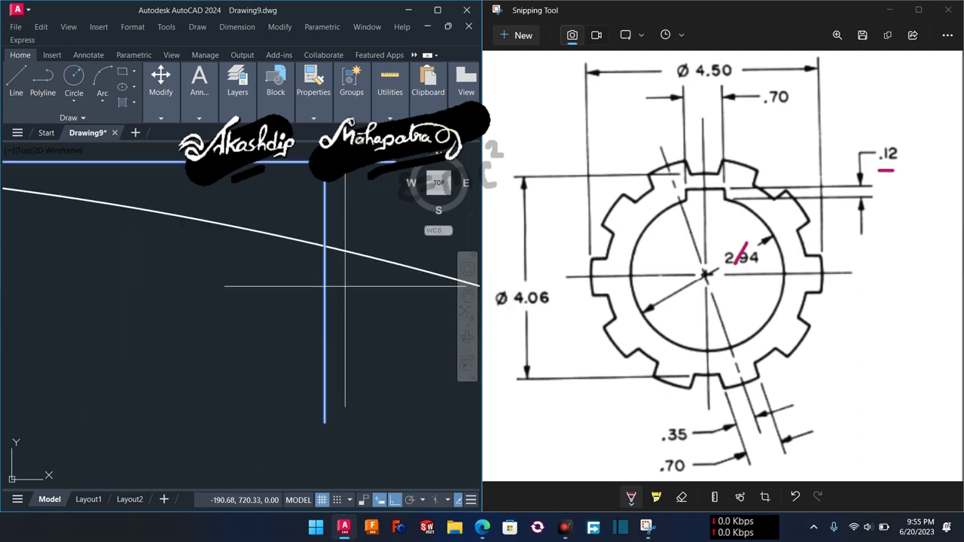
{"action": "middle_click_drag", "start_coordinate": [345, 286], "coordinate": [345, 328]}
{"action": "left_click", "coordinate": [326, 204]}
{"action": "left_click", "coordinate": [332, 282]}
{"action": "scroll", "coordinate": [326, 288], "scroll_direction": "down", "scroll_amount": 2}
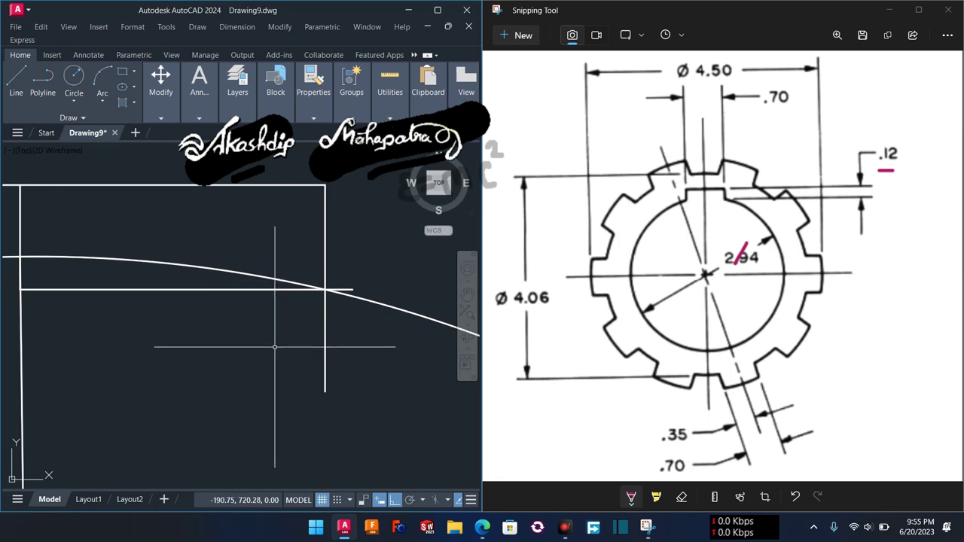
{"action": "scroll", "coordinate": [280, 348], "scroll_direction": "down", "scroll_amount": 1}
{"action": "scroll", "coordinate": [334, 347], "scroll_direction": "down", "scroll_amount": 1}
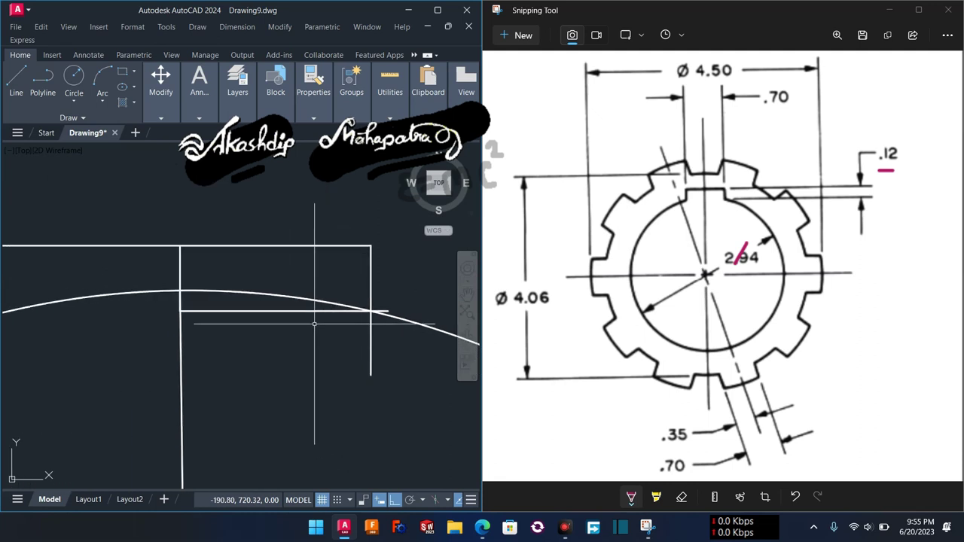
- Delete the guide line and trim the centre line and left side below the arc
{"action": "key", "text": "Delete"}
{"action": "type", "text": "tr"}
{"action": "key", "text": "Return"}
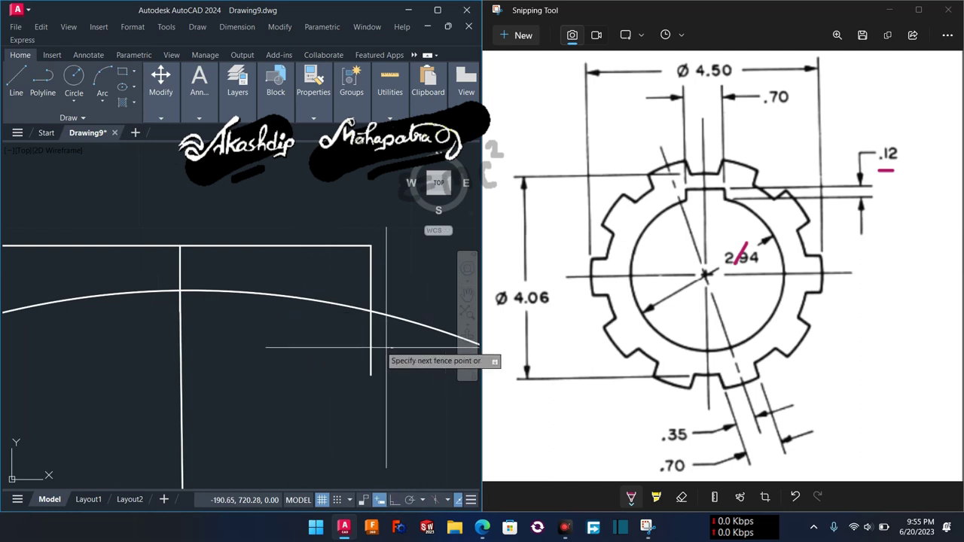
{"action": "left_click", "coordinate": [181, 358]}
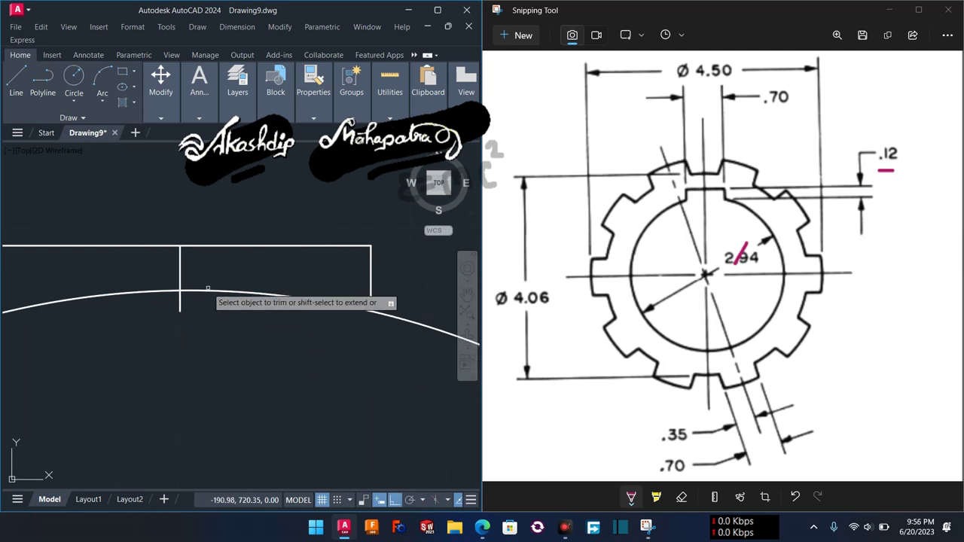
{"action": "left_click", "coordinate": [181, 269]}
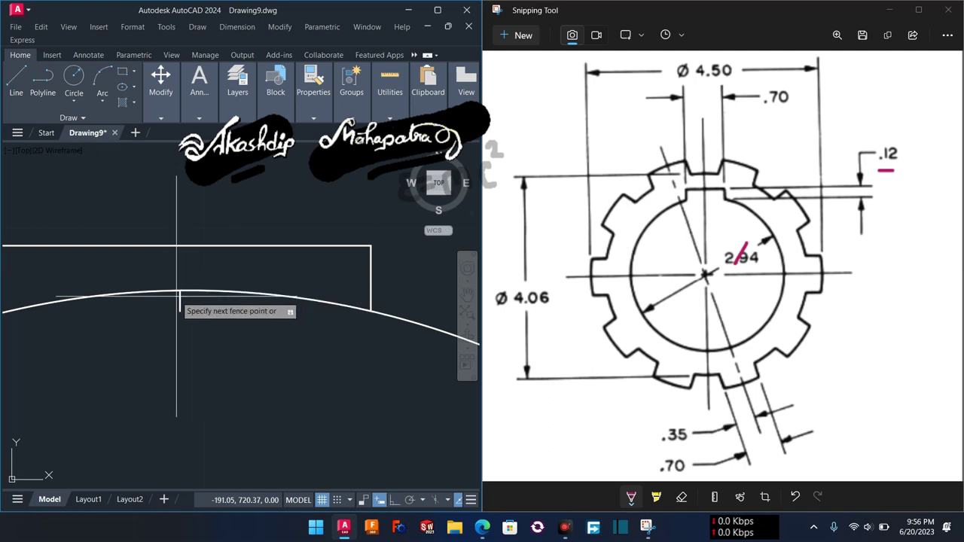
{"action": "left_click_drag", "start_coordinate": [182, 295], "coordinate": [177, 293]}
{"action": "middle_click_drag", "start_coordinate": [177, 294], "coordinate": [226, 340]}
{"action": "left_click_drag", "start_coordinate": [136, 368], "coordinate": [91, 367]}
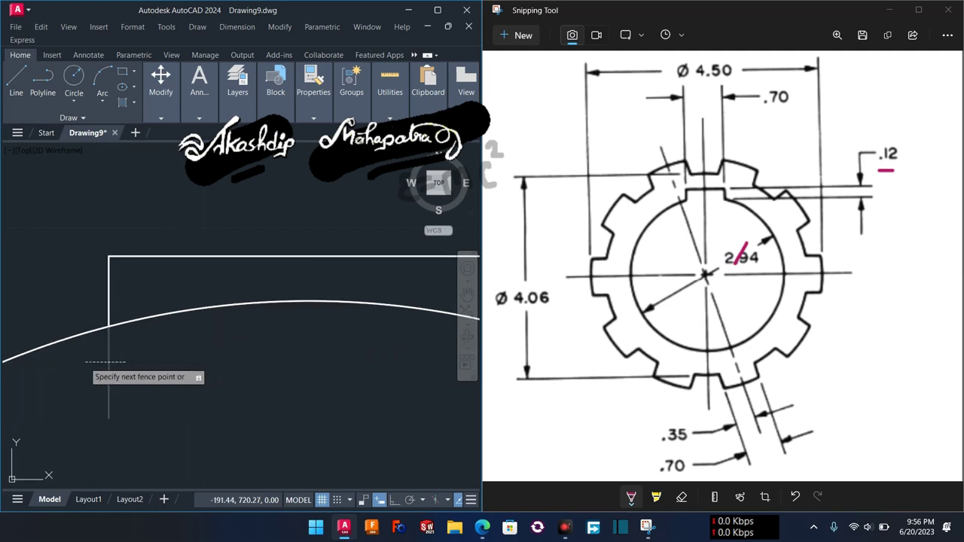
{"action": "scroll", "coordinate": [123, 367], "scroll_direction": "down", "scroll_amount": 2}
{"action": "middle_click_drag", "start_coordinate": [196, 388], "coordinate": [144, 387]}
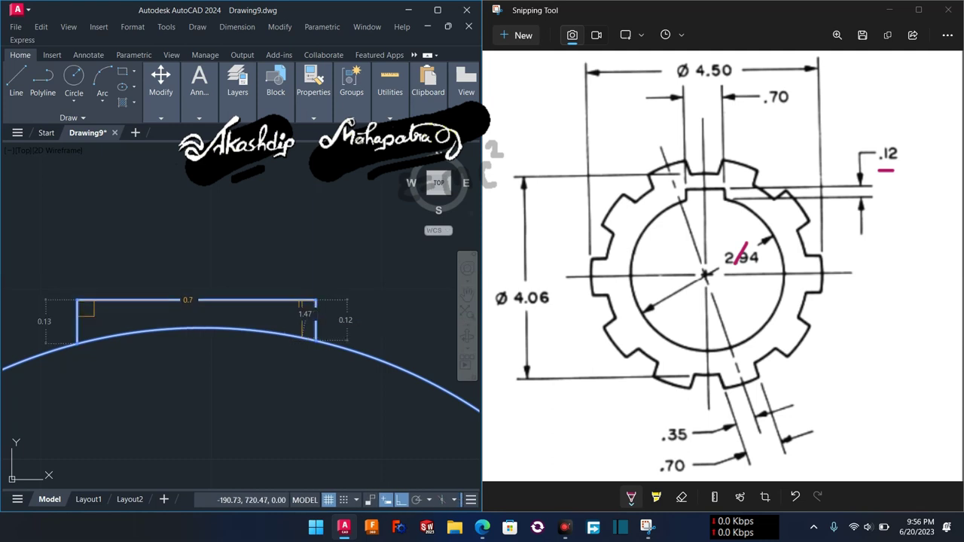
{"action": "key", "text": "Escape"}
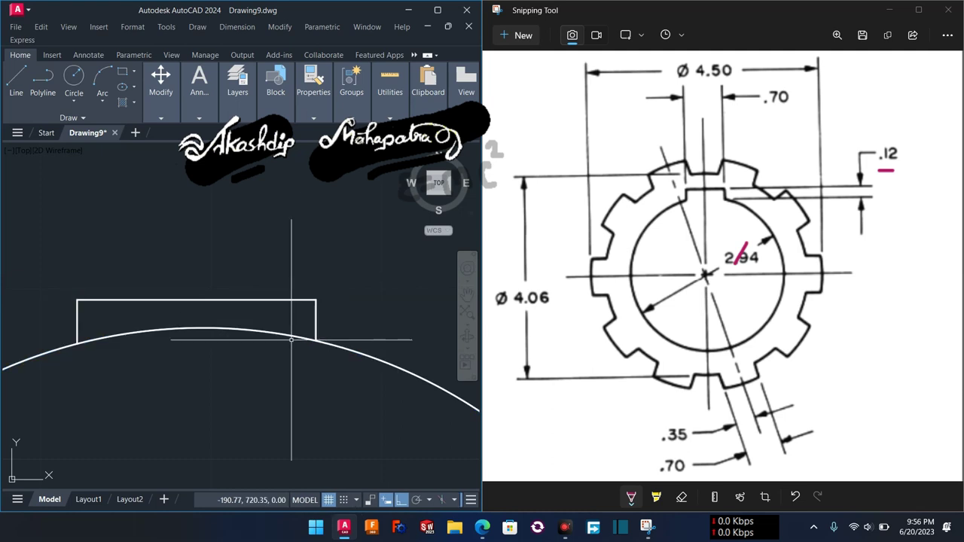
{"action": "type", "text": "Di"}
{"action": "key", "text": "Return"}
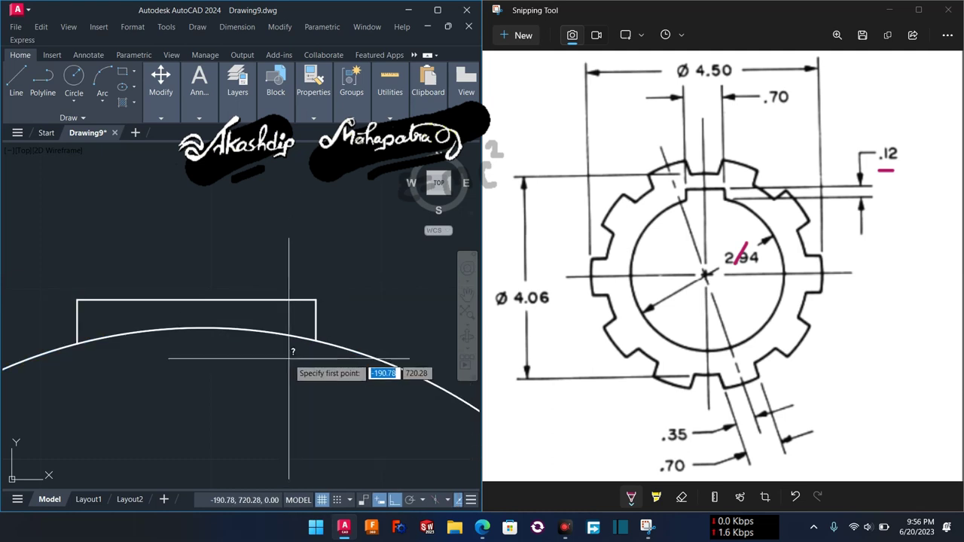
{"action": "left_click", "coordinate": [316, 319]}
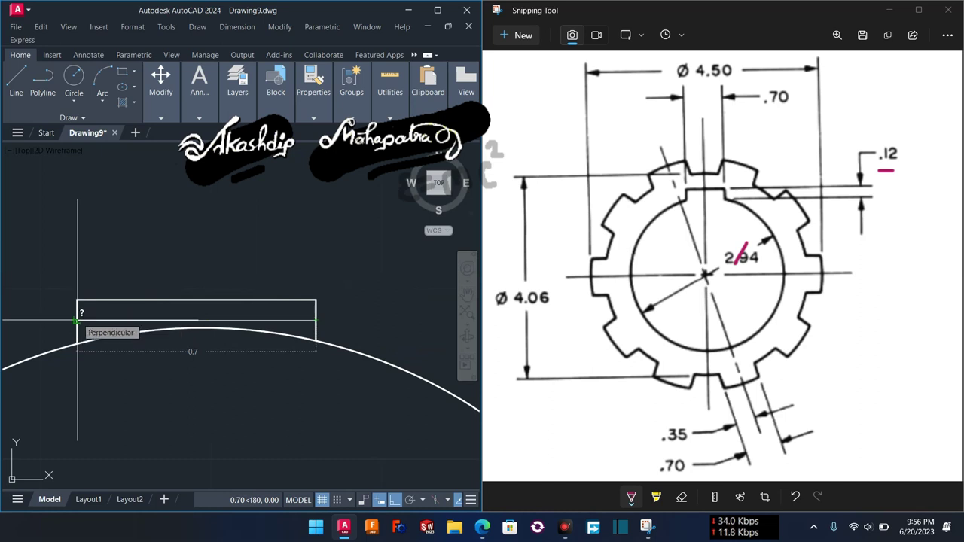
{"action": "left_click", "coordinate": [77, 321]}
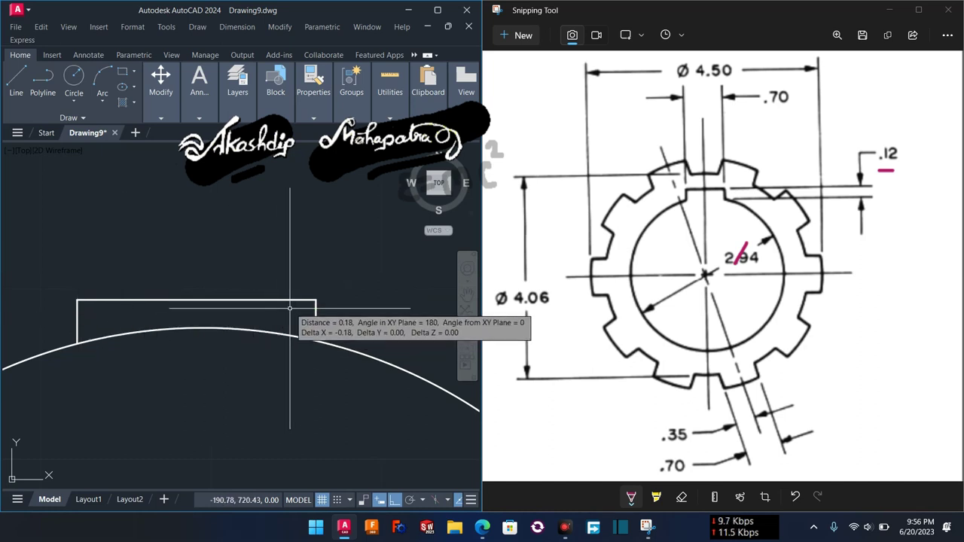
{"action": "key", "text": "Return"}
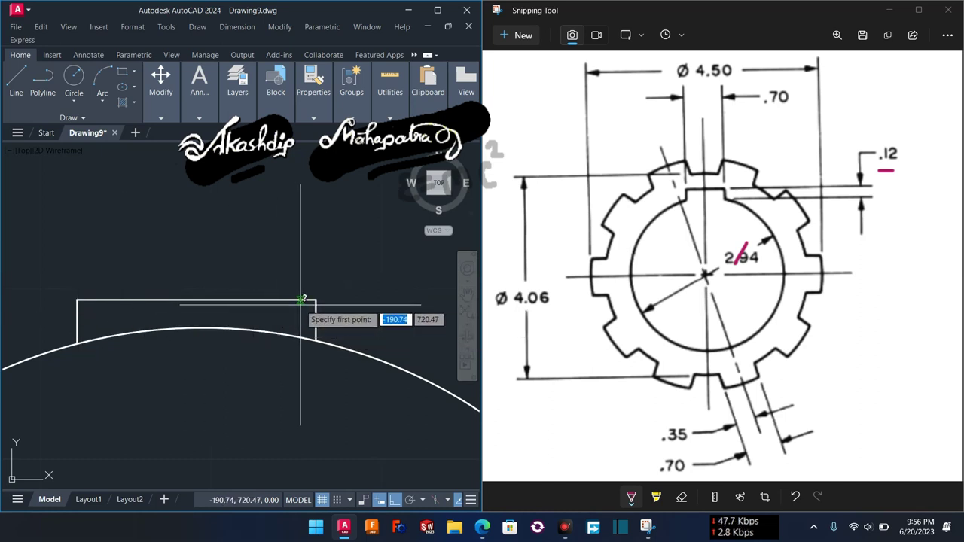
{"action": "left_click", "coordinate": [317, 300]}
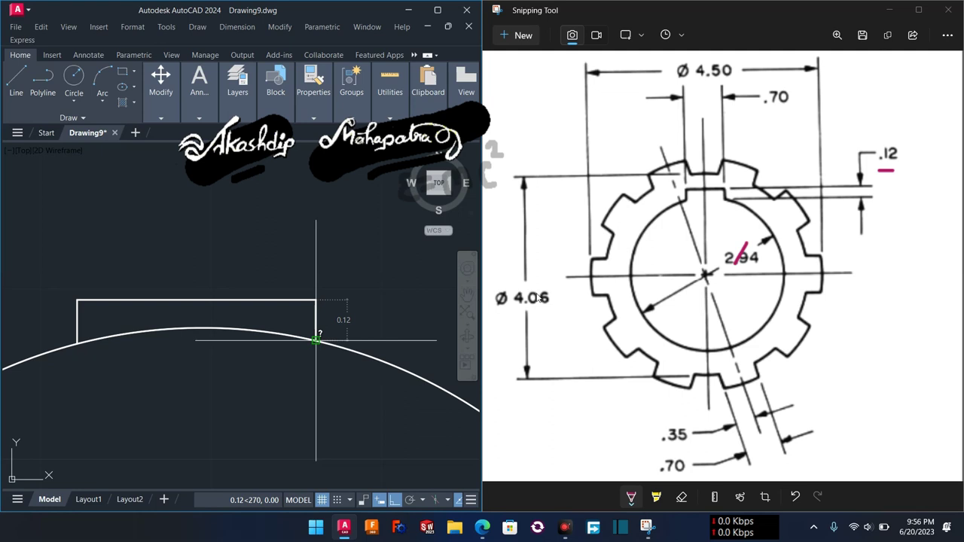
{"action": "left_click", "coordinate": [737, 203]}
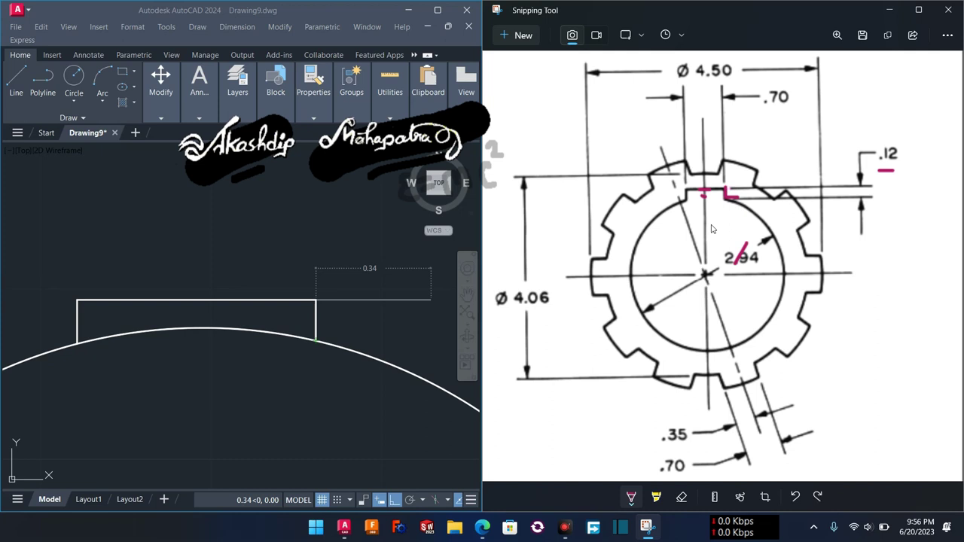
{"action": "left_click", "coordinate": [315, 302]}
{"action": "left_click", "coordinate": [316, 302]}
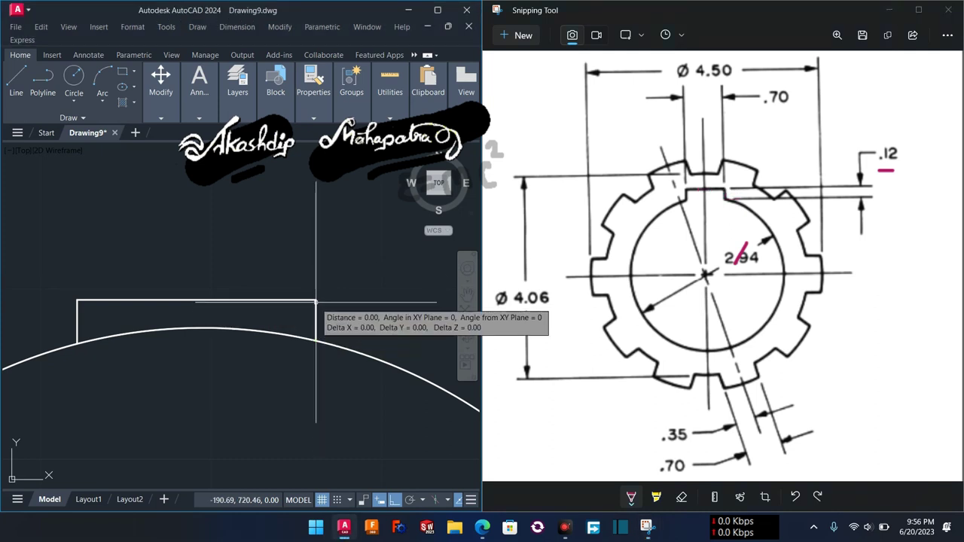
{"action": "key", "text": "Return"}
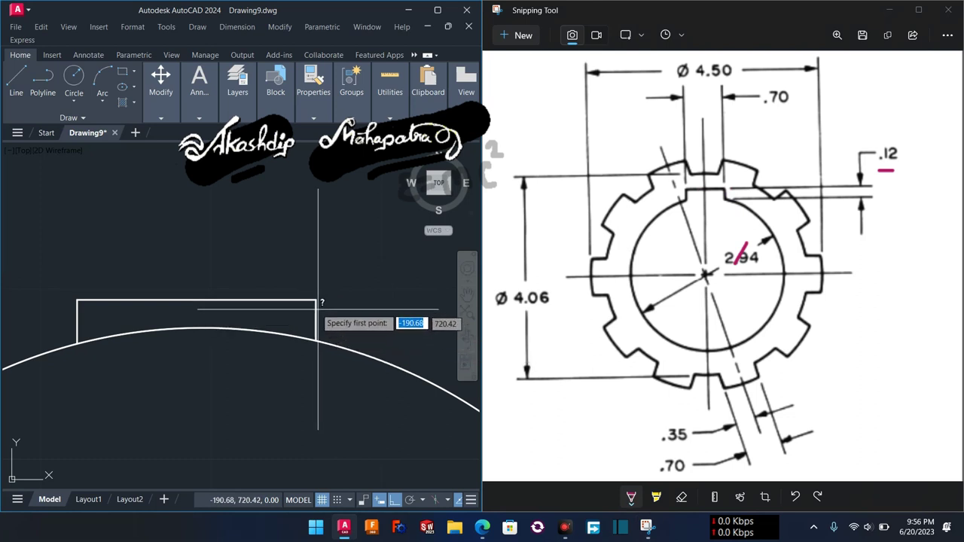
{"action": "left_click", "coordinate": [316, 301]}
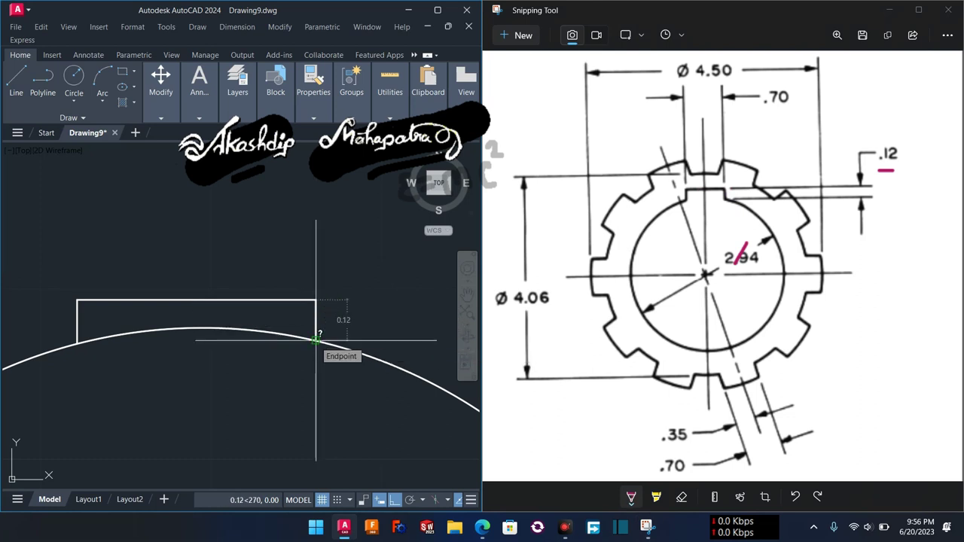
{"action": "left_click", "coordinate": [316, 341]}
{"action": "scroll", "coordinate": [313, 328], "scroll_direction": "down", "scroll_amount": 4}
{"action": "scroll", "coordinate": [310, 325], "scroll_direction": "up", "scroll_amount": 2}
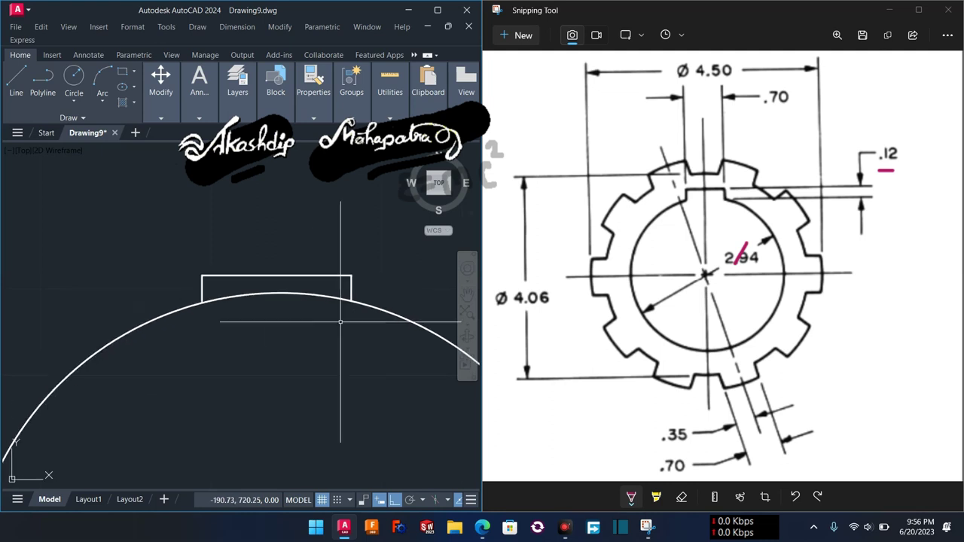
- Trim away the arc portion inside the tooth
{"action": "type", "text": "tr"}
{"action": "key", "text": "Return"}
{"action": "left_click", "coordinate": [315, 294]}
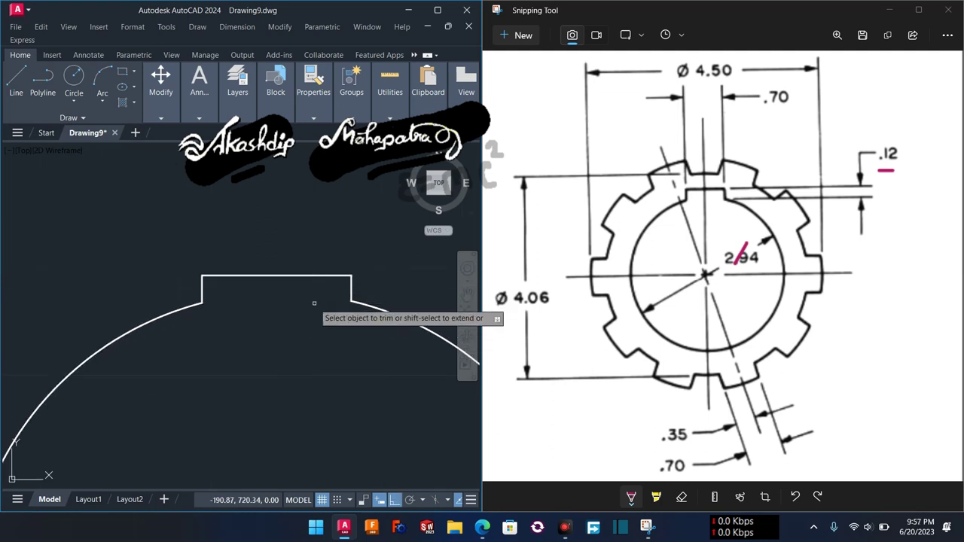
{"action": "key", "text": "Escape"}
- Select and remove the short stray line below the circle
{"action": "scroll", "coordinate": [305, 302], "scroll_direction": "down", "scroll_amount": 2}
{"action": "scroll", "coordinate": [302, 293], "scroll_direction": "down", "scroll_amount": 1}
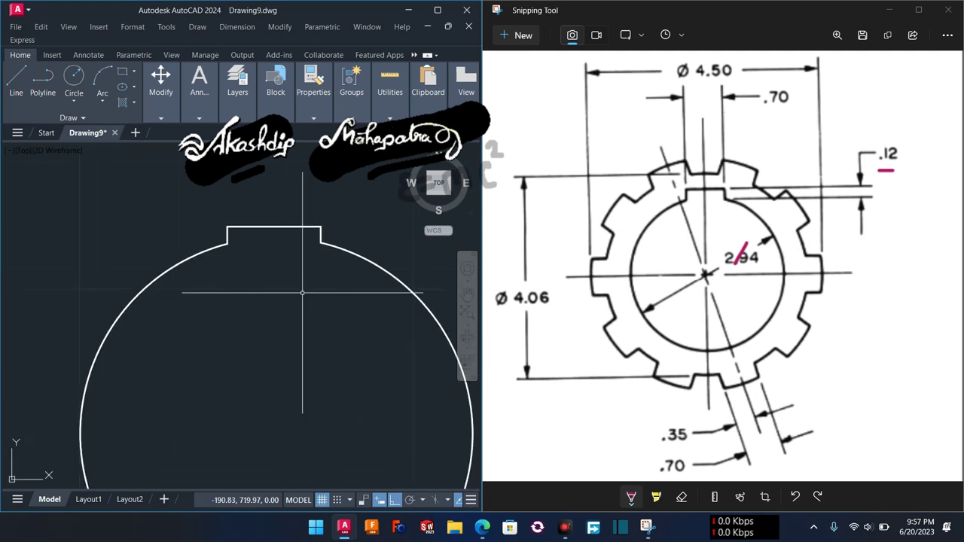
{"action": "scroll", "coordinate": [301, 293], "scroll_direction": "down", "scroll_amount": 2}
{"action": "scroll", "coordinate": [297, 295], "scroll_direction": "down", "scroll_amount": 4}
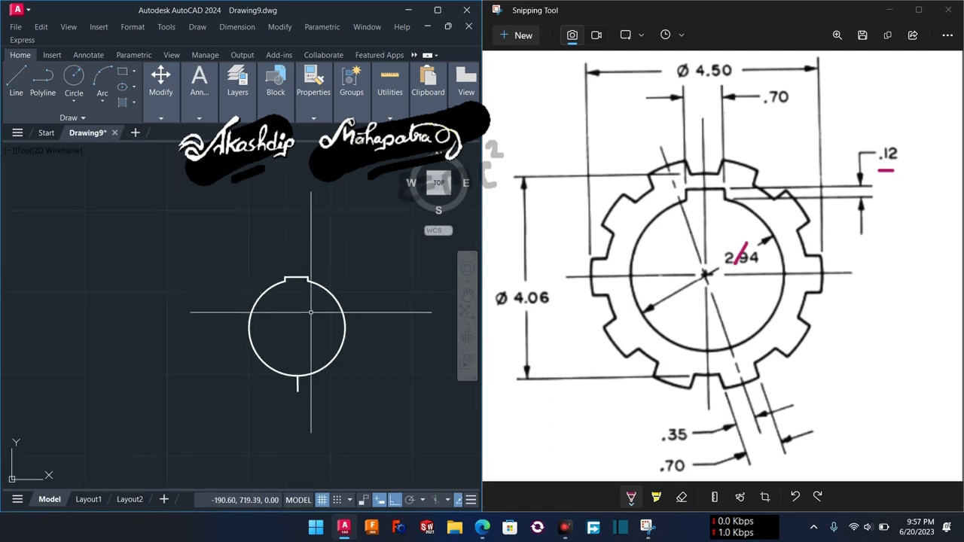
{"action": "left_click", "coordinate": [297, 386]}
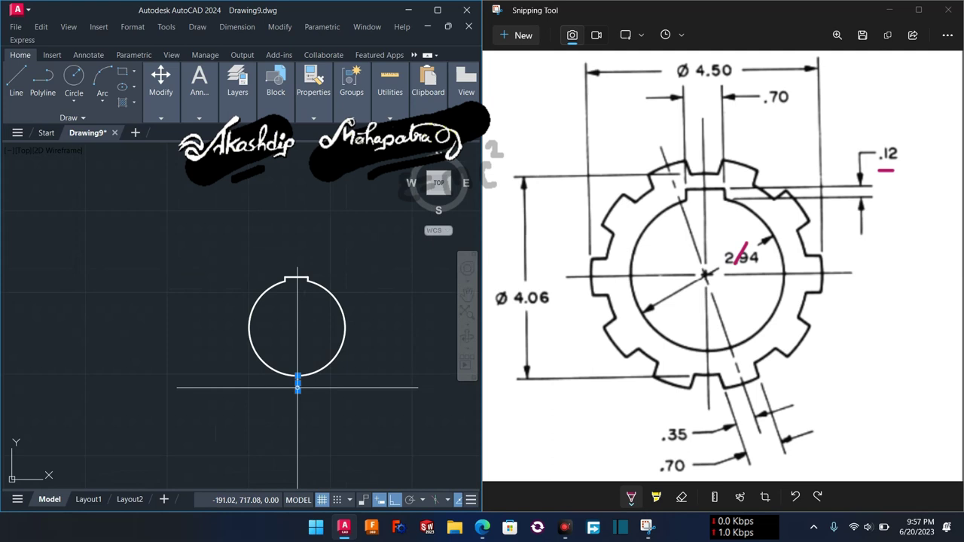
{"action": "scroll", "coordinate": [301, 377], "scroll_direction": "up", "scroll_amount": 2}
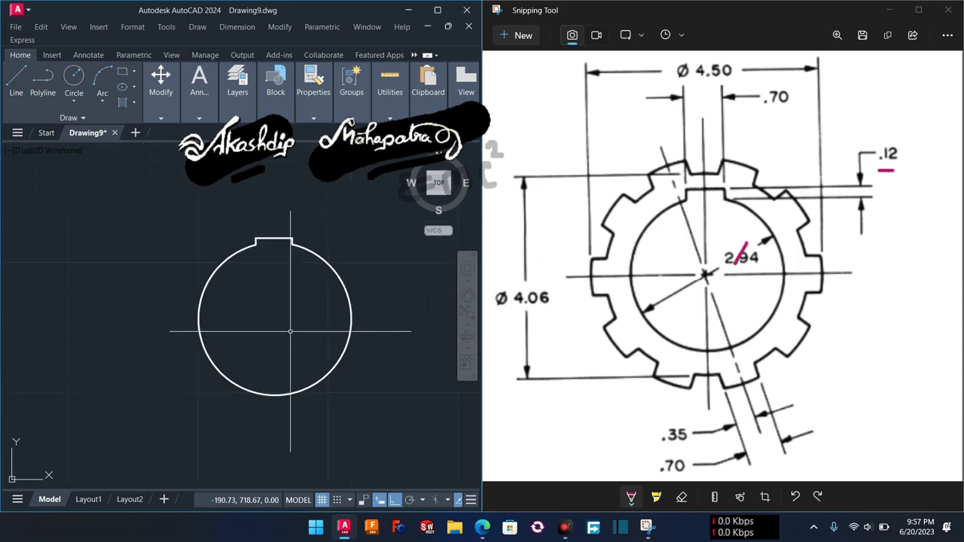
- Draw a 4.06-diameter circle centred on the keyed bore circle's centre
{"action": "type", "text": "c"}
{"action": "key", "text": "Return"}
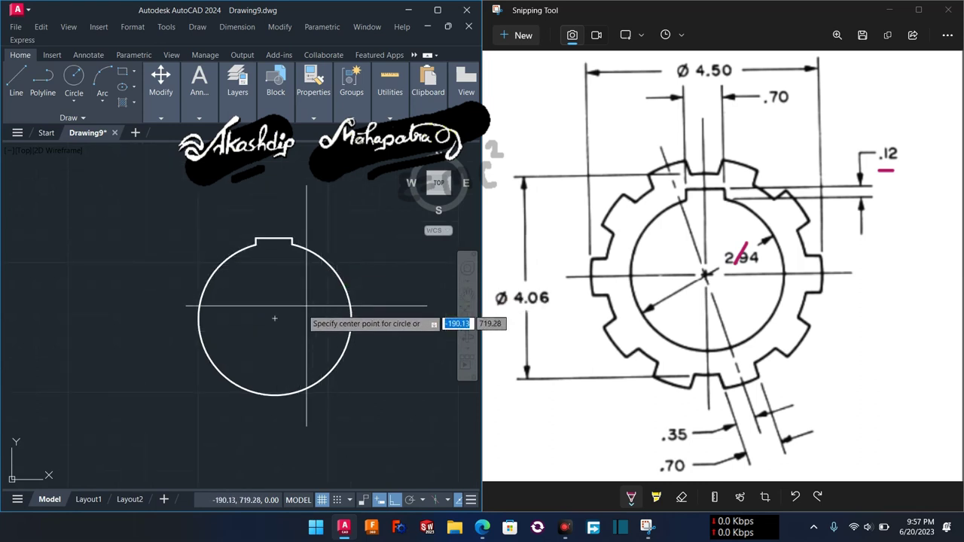
{"action": "left_click", "coordinate": [275, 318]}
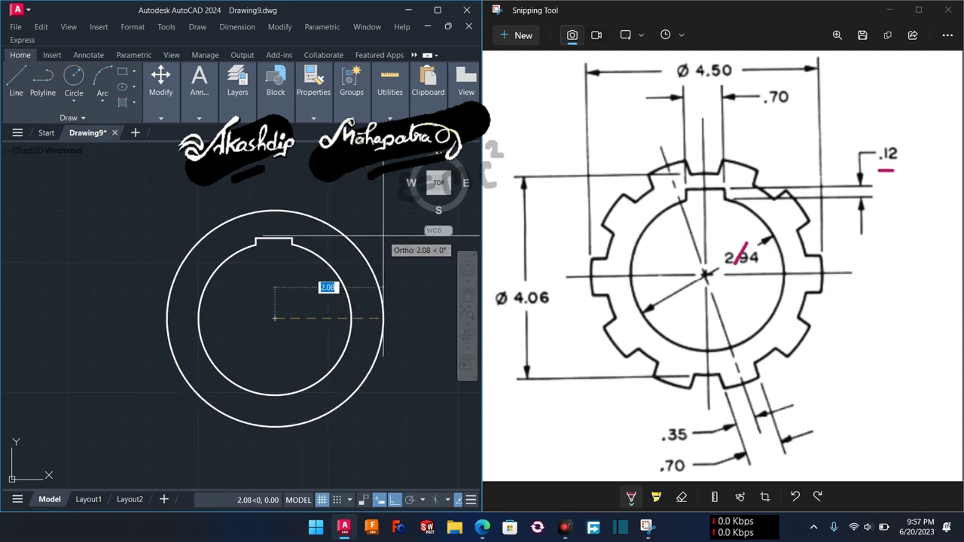
{"action": "type", "text": "d"}
{"action": "key", "text": "Return"}
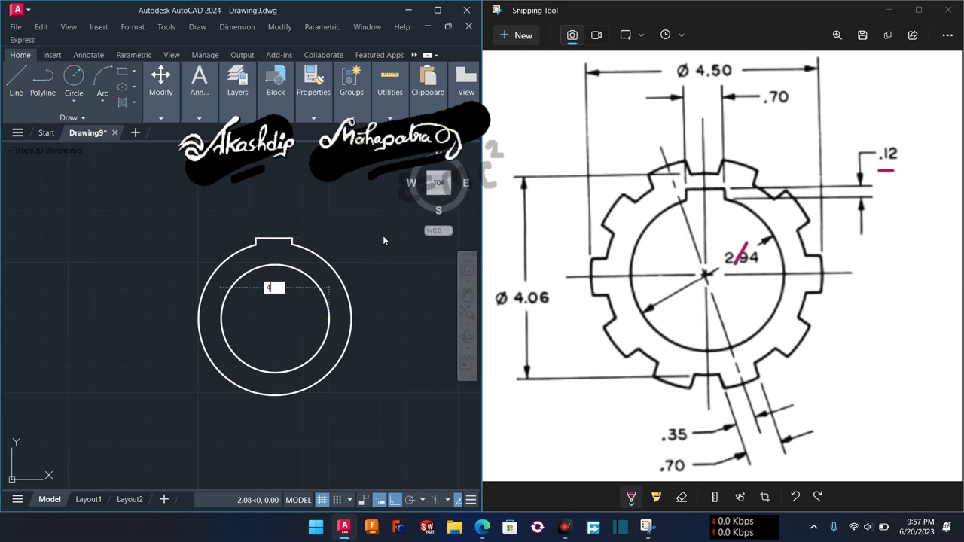
{"action": "type", "text": "4"}
{"action": "key", "text": "Return"}
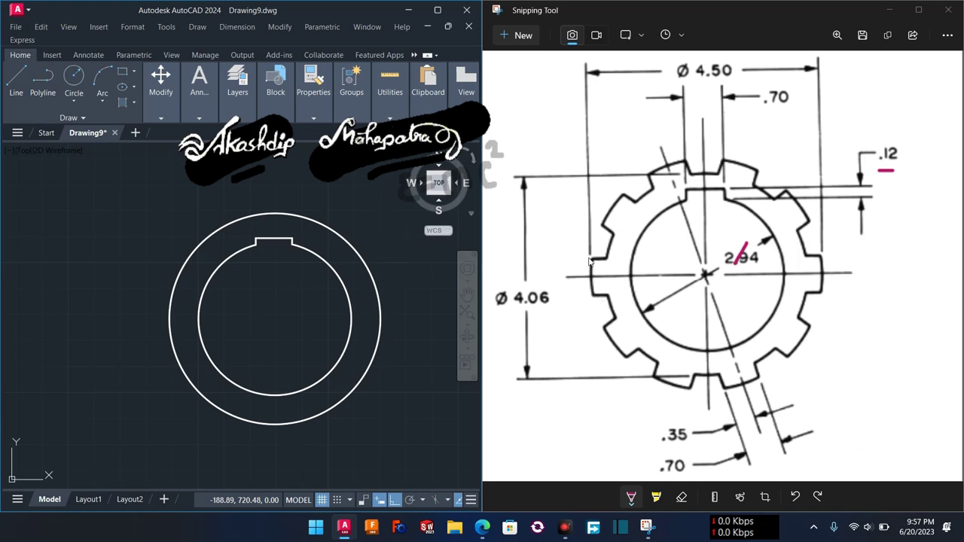
{"action": "mouse_move", "coordinate": [589, 256]}
{"action": "left_mouse_down"}
{"action": "mouse_move", "coordinate": [592, 307]}
{"action": "mouse_move", "coordinate": [640, 365]}
{"action": "left_mouse_up"}
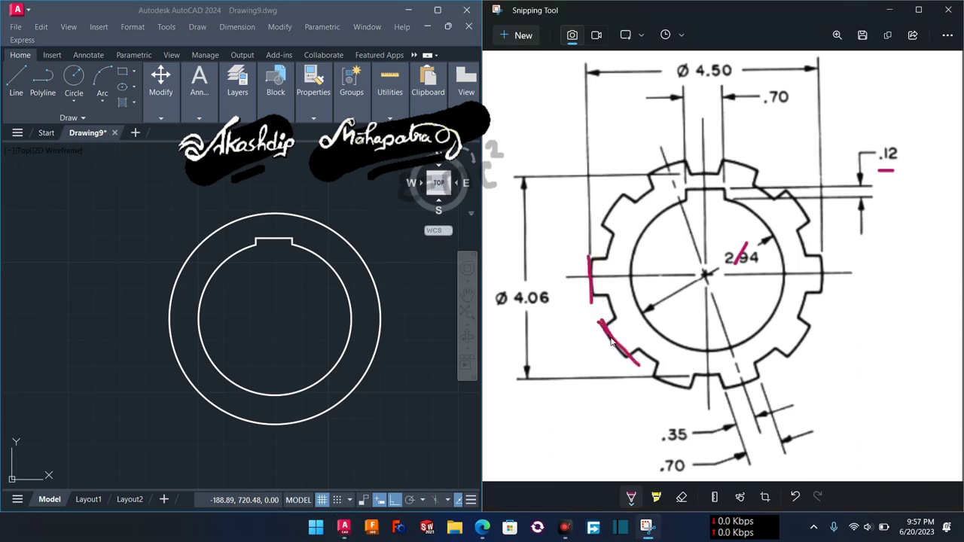
- Cross off the .12, Ø4.06 and Ø4.50 dimensions on the reference sketch
{"action": "key", "text": "ctrl+z"}
{"action": "key", "text": "ctrl+z"}
{"action": "key", "text": "ctrl+z"}
{"action": "key", "text": "ctrl+z"}
{"action": "left_click_drag", "start_coordinate": [893, 159], "coordinate": [880, 173]}
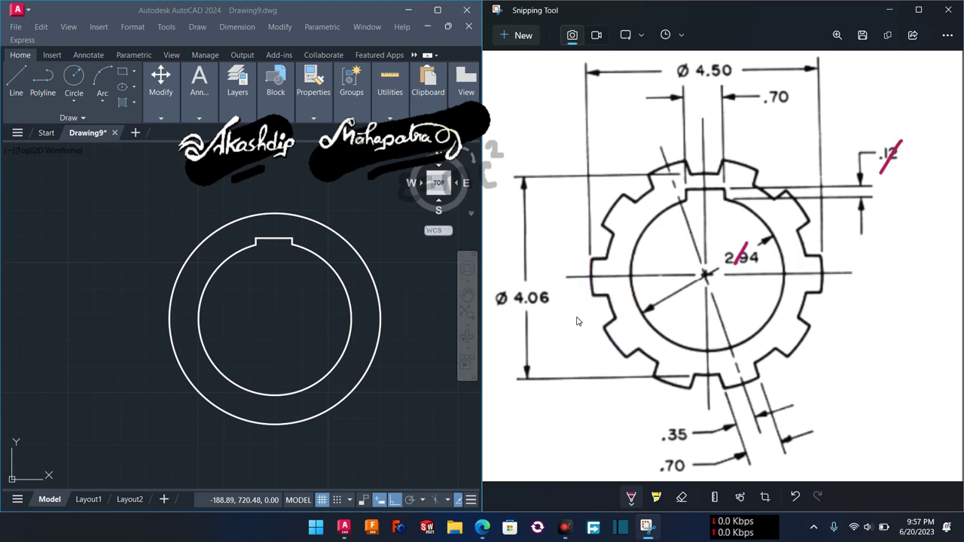
{"action": "left_click_drag", "start_coordinate": [533, 275], "coordinate": [508, 324]}
{"action": "left_click_drag", "start_coordinate": [693, 84], "coordinate": [692, 96]}
{"action": "key", "text": "ctrl+z"}
{"action": "left_click_drag", "start_coordinate": [727, 60], "coordinate": [705, 85]}
- Draw a concentric 4.50-diameter circle at the ring's centre and recentre the view
{"action": "left_click", "coordinate": [297, 304]}
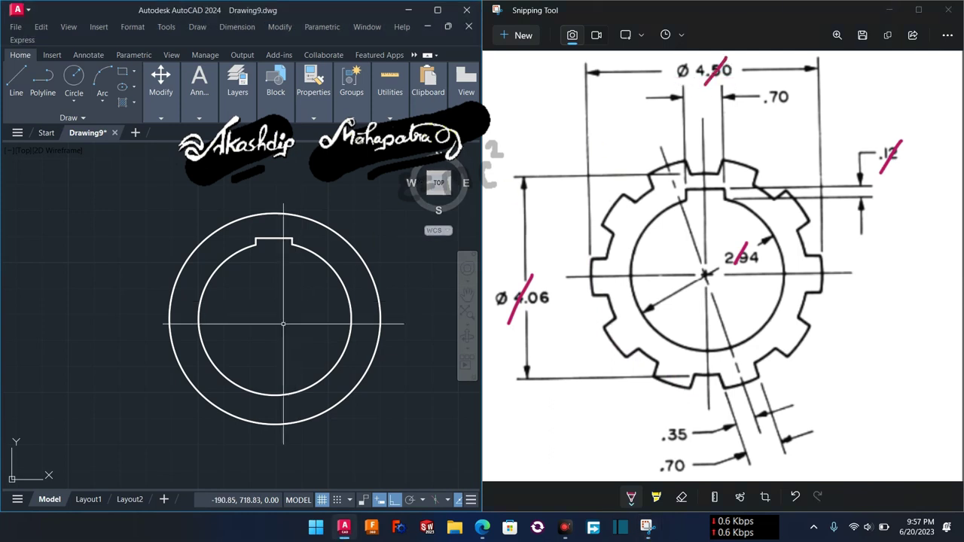
{"action": "type", "text": "c"}
{"action": "key", "text": "Return"}
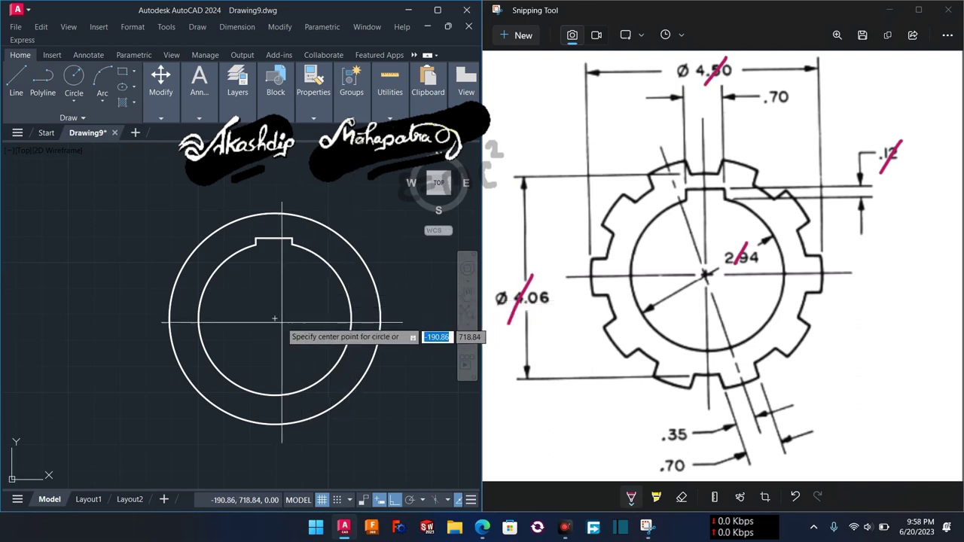
{"action": "left_click", "coordinate": [275, 319]}
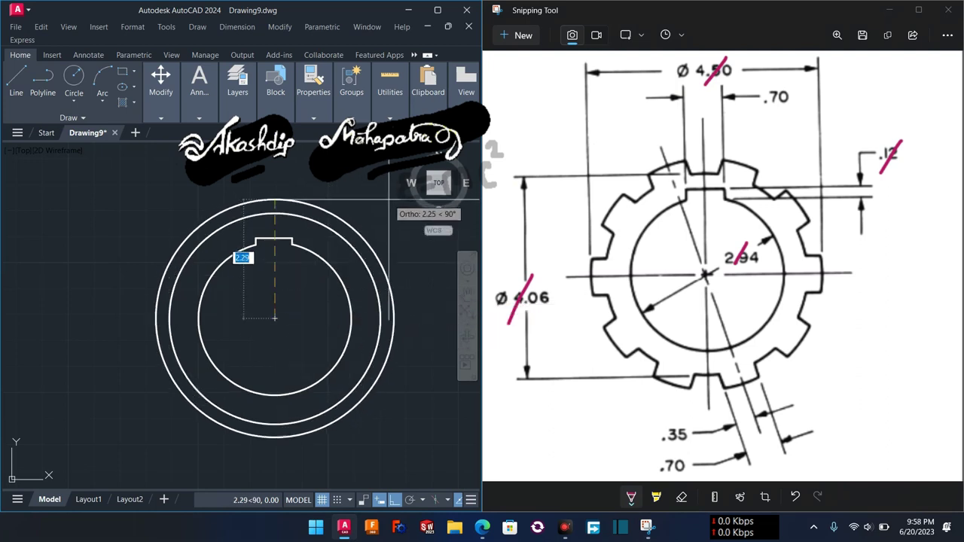
{"action": "type", "text": "d"}
{"action": "key", "text": "Return"}
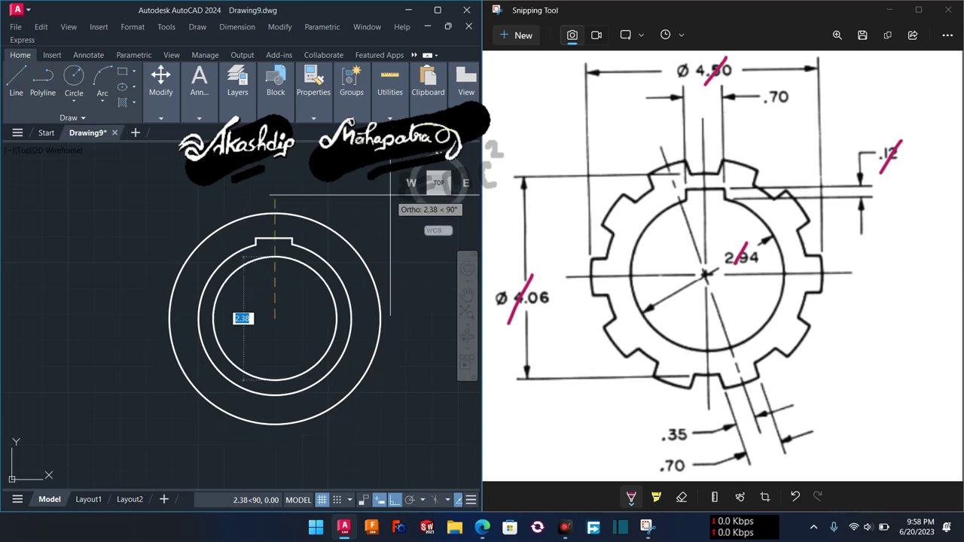
{"action": "type", "text": "4.50"}
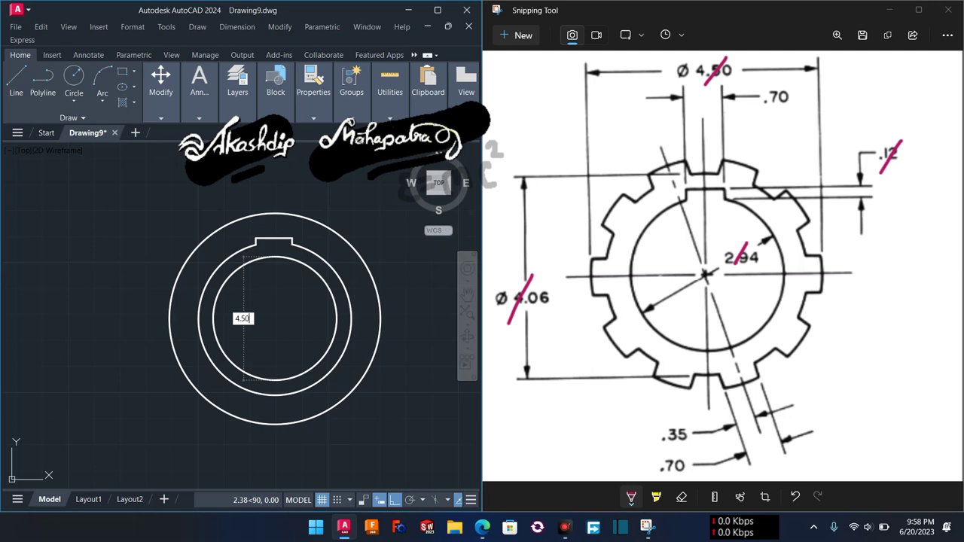
{"action": "key", "text": "Return"}
{"action": "scroll", "coordinate": [286, 305], "scroll_direction": "up", "scroll_amount": 1}
{"action": "middle_click_drag", "start_coordinate": [302, 300], "coordinate": [270, 311]}
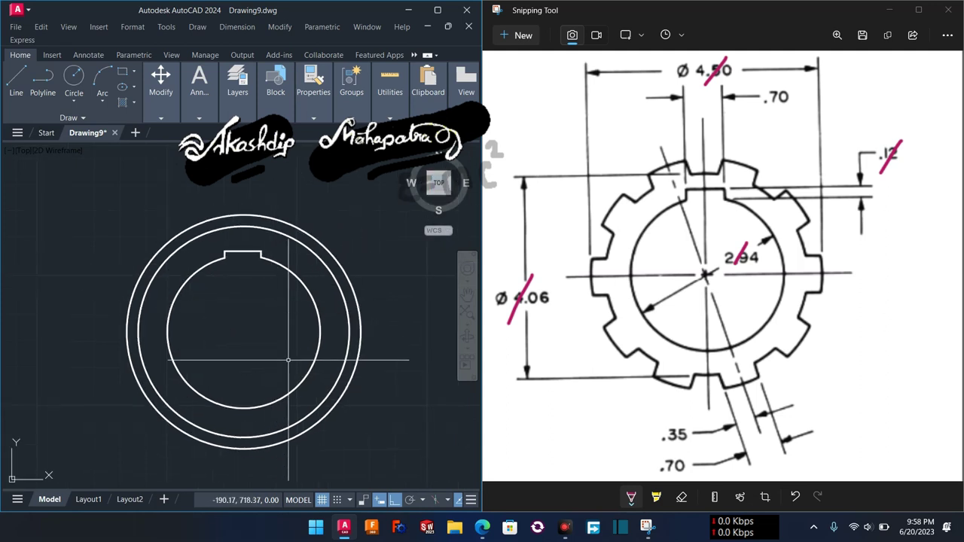
{"action": "middle_click_drag", "start_coordinate": [288, 360], "coordinate": [282, 339]}
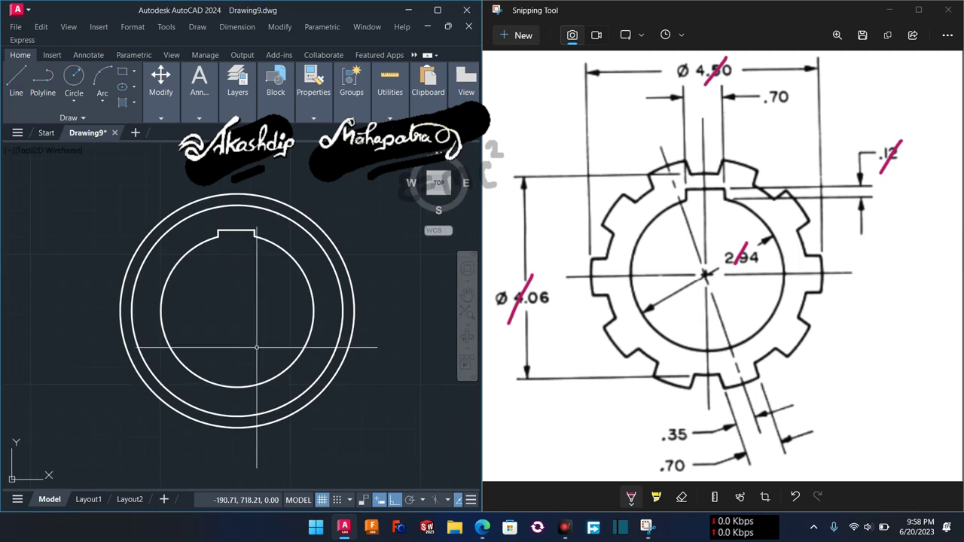
- Draw a vertical line down from the circles' centre, then undo it
{"action": "type", "text": "l"}
{"action": "key", "text": "Return"}
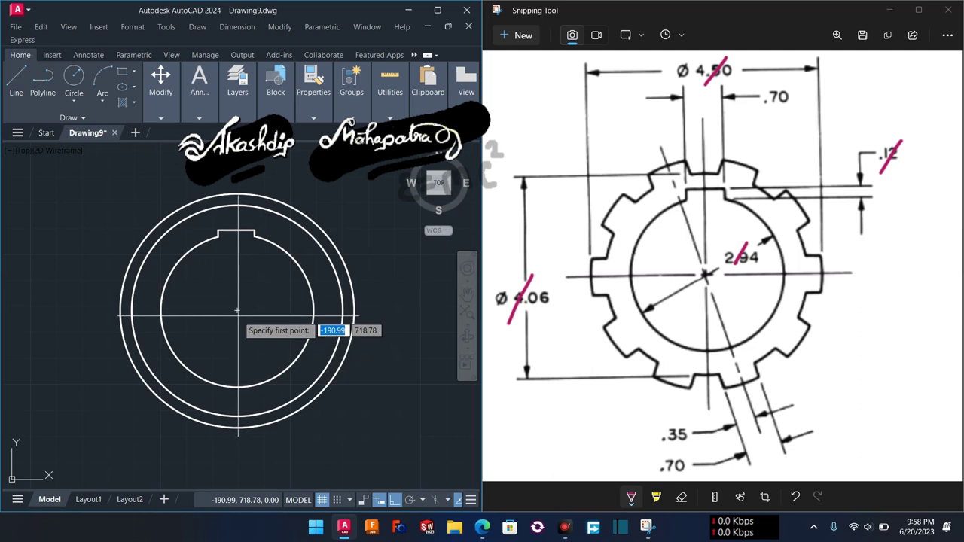
{"action": "left_click", "coordinate": [236, 310]}
{"action": "key", "text": "Return"}
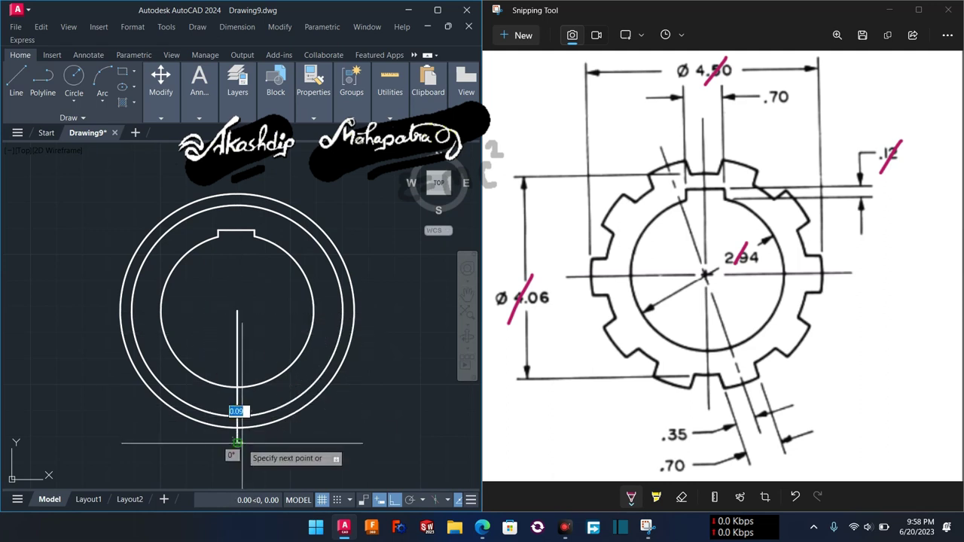
{"action": "key", "text": "Escape"}
{"action": "middle_click_drag", "start_coordinate": [253, 446], "coordinate": [271, 428]}
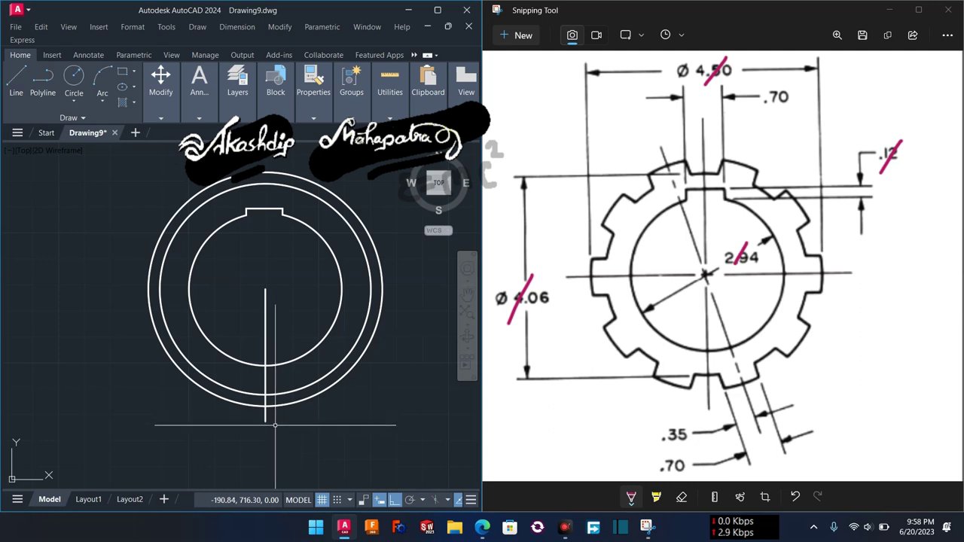
{"action": "middle_click_drag", "start_coordinate": [304, 402], "coordinate": [275, 425]}
{"action": "key", "text": "ctrl+z"}
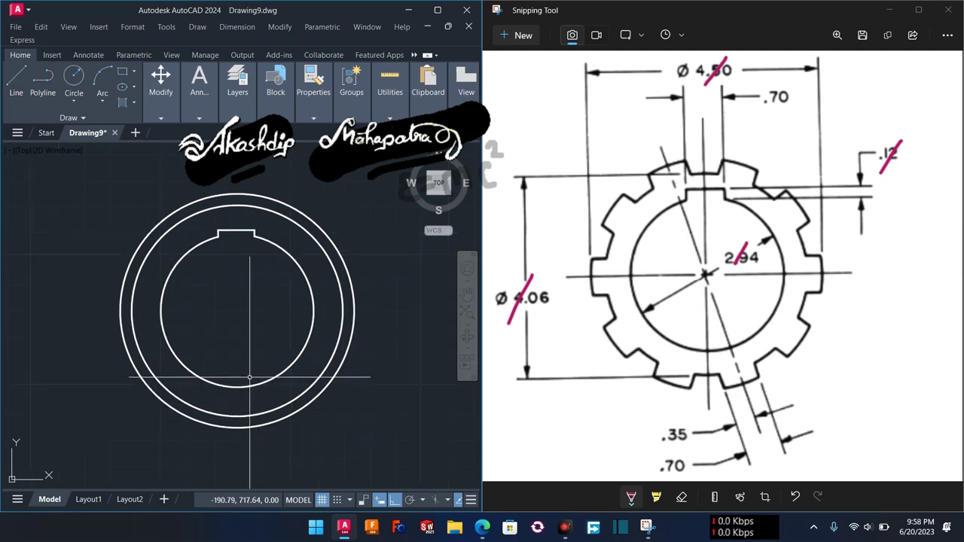
- Start a new line at the circles' centre
{"action": "type", "text": "l"}
{"action": "key", "text": "Return"}
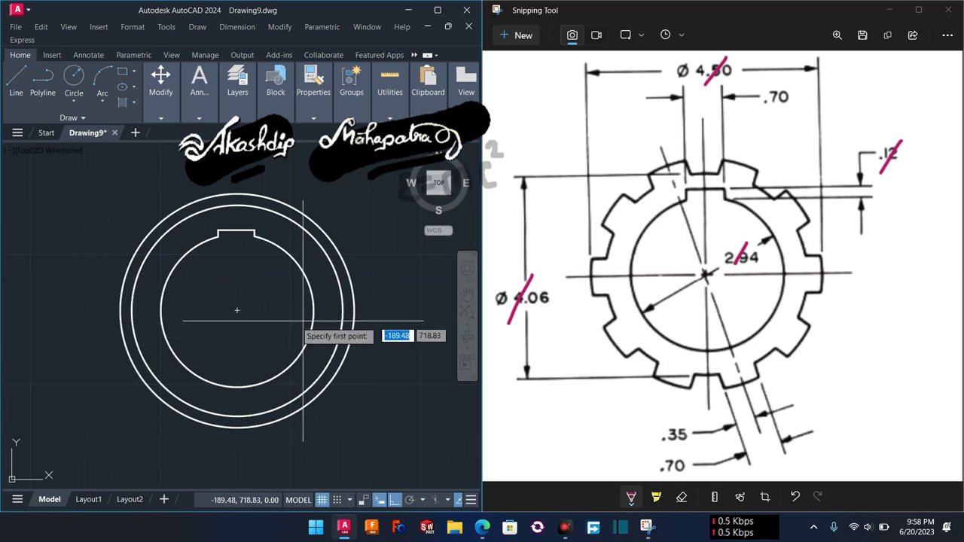
{"action": "left_click", "coordinate": [236, 311]}
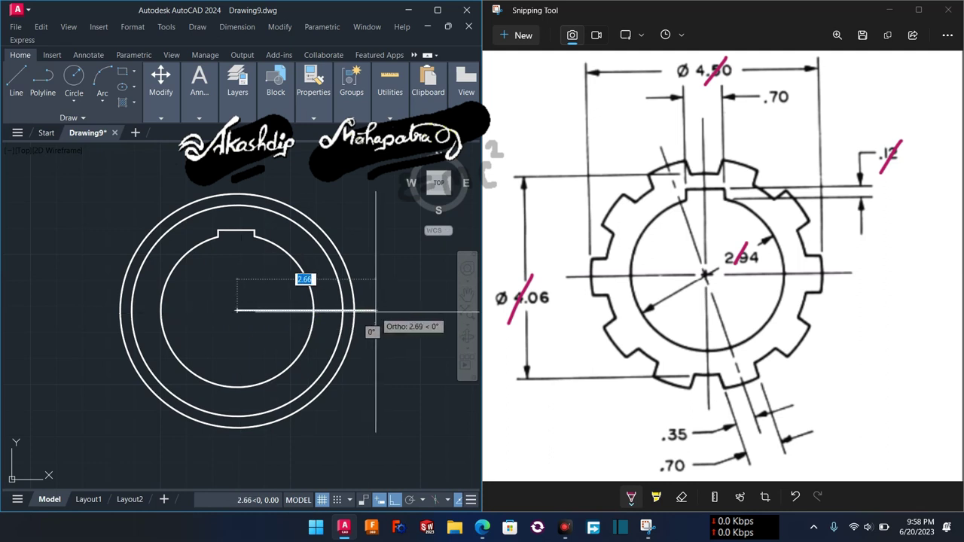
- End the horizontal line just past the outer circle on the right
{"action": "left_click", "coordinate": [388, 310]}
{"action": "key", "text": "Return"}
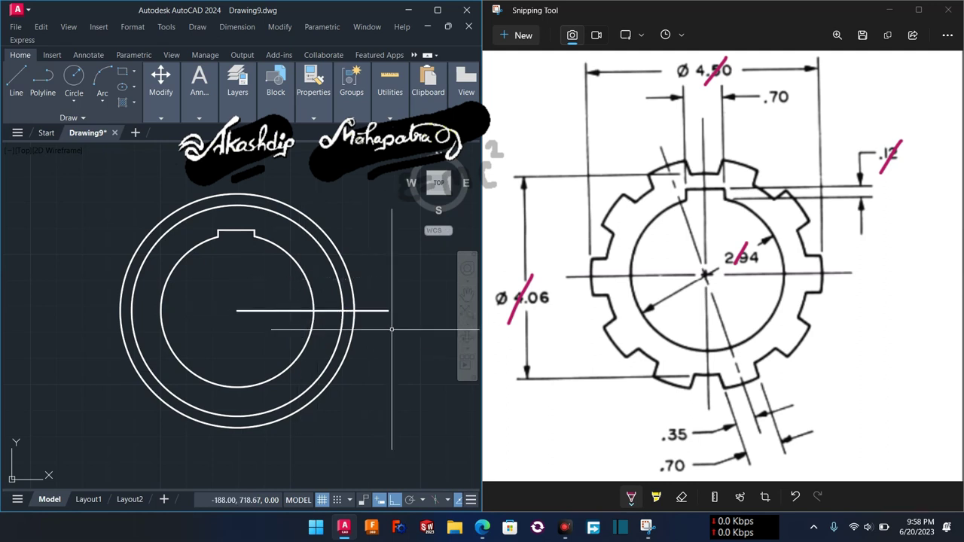
{"action": "scroll", "coordinate": [386, 350], "scroll_direction": "up", "scroll_amount": 2}
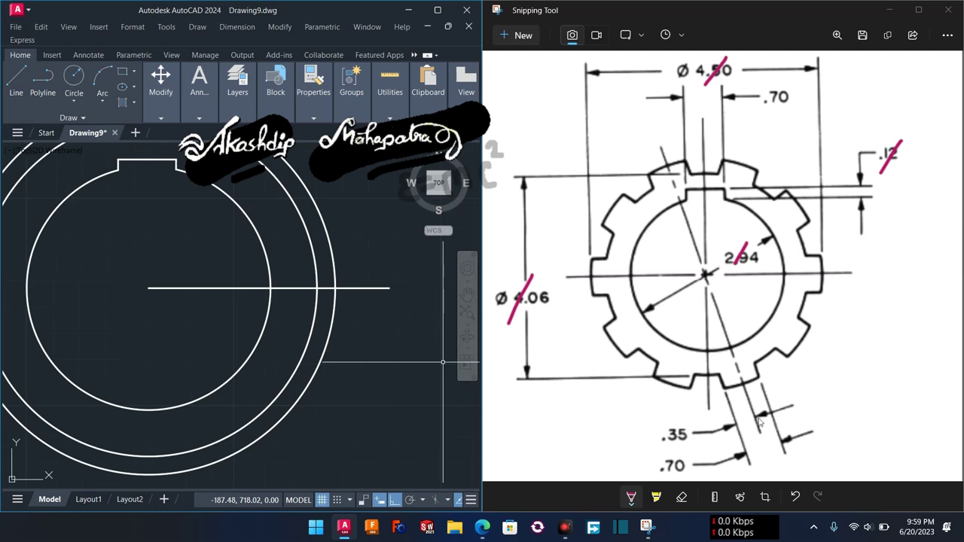
- Mark the .35 and .70 dimensions on the reference sketch
{"action": "left_click_drag", "start_coordinate": [756, 423], "coordinate": [734, 434]}
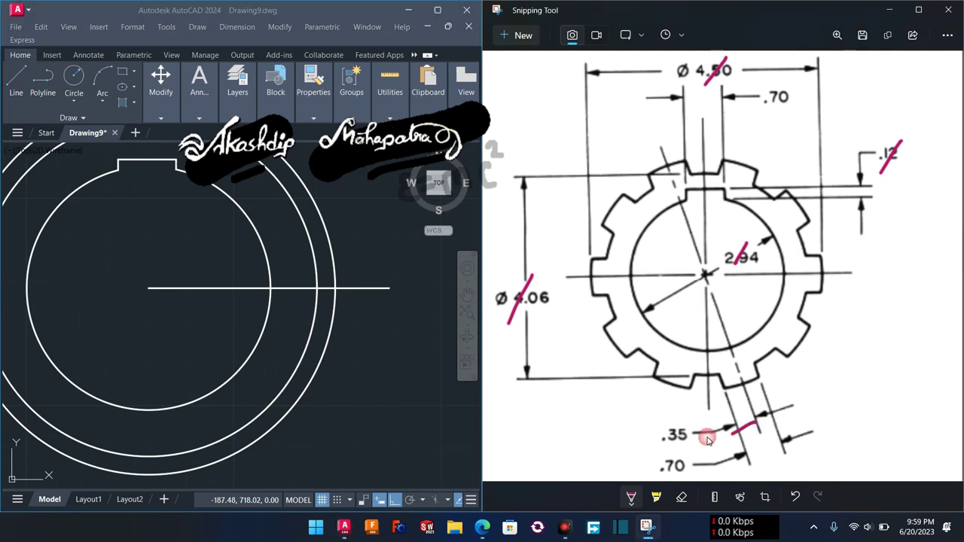
{"action": "left_click_drag", "start_coordinate": [663, 445], "coordinate": [692, 445]}
{"action": "left_click_drag", "start_coordinate": [784, 446], "coordinate": [753, 460]}
{"action": "key", "text": "ctrl+z"}
{"action": "left_click_drag", "start_coordinate": [682, 433], "coordinate": [666, 441]}
- Offset the horizontal line by 0.35 to create the tooth's edge lines
{"action": "left_click", "coordinate": [382, 399]}
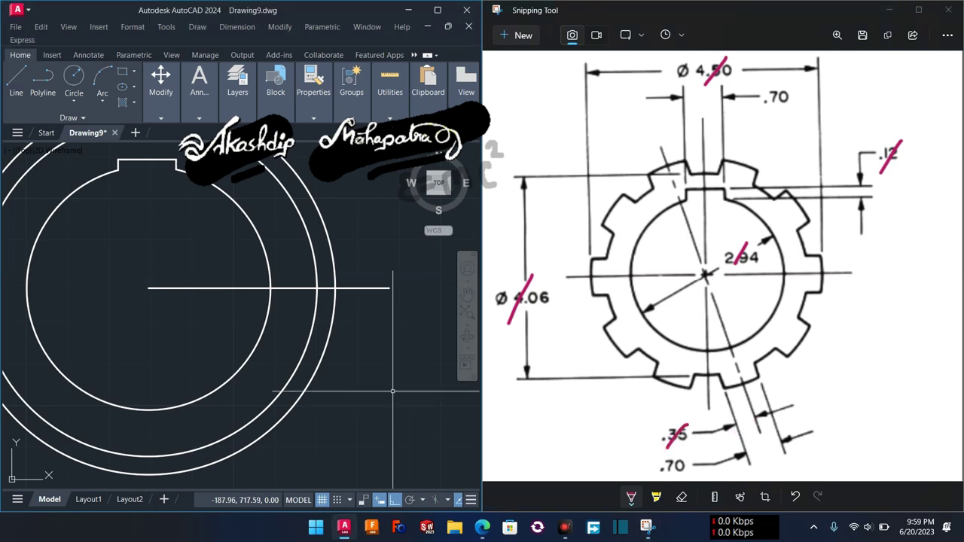
{"action": "left_click", "coordinate": [358, 288]}
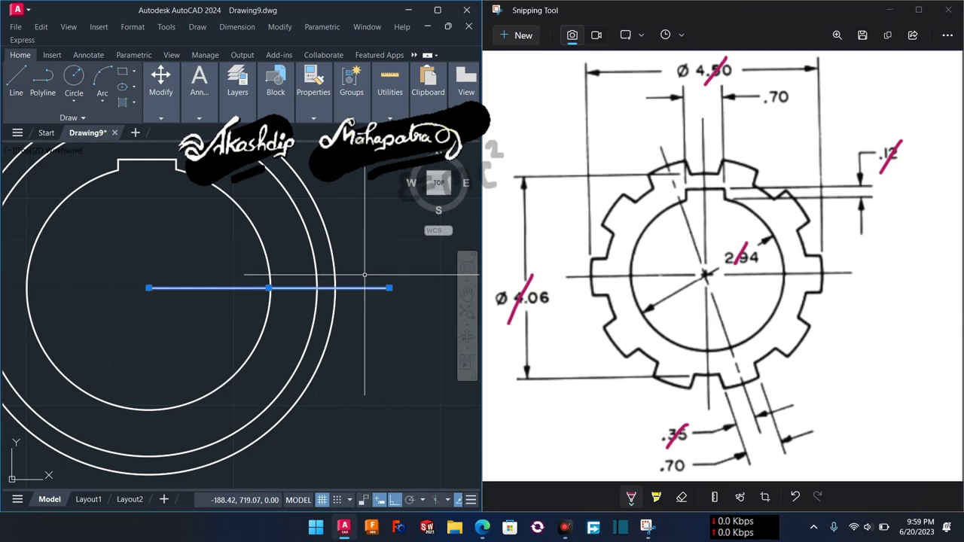
{"action": "type", "text": "of"}
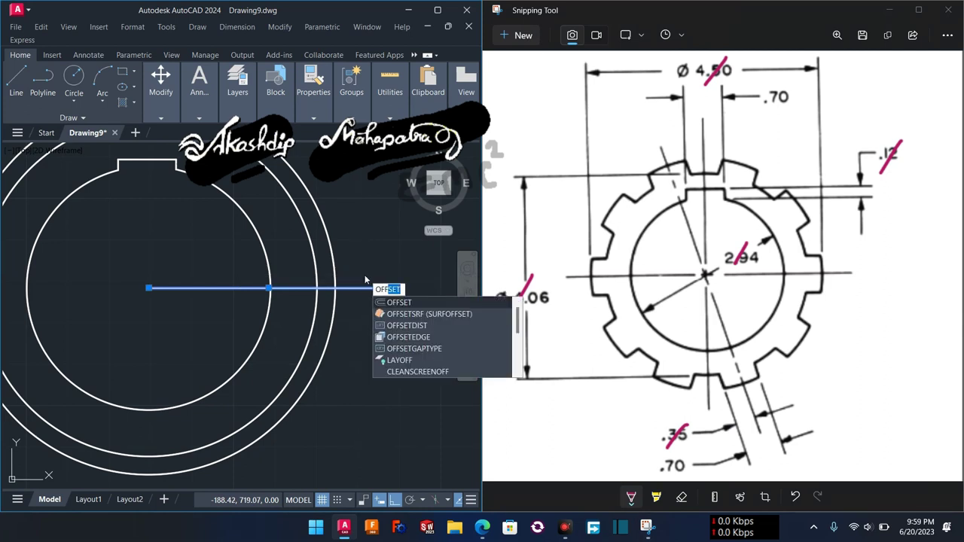
{"action": "key", "text": "Return"}
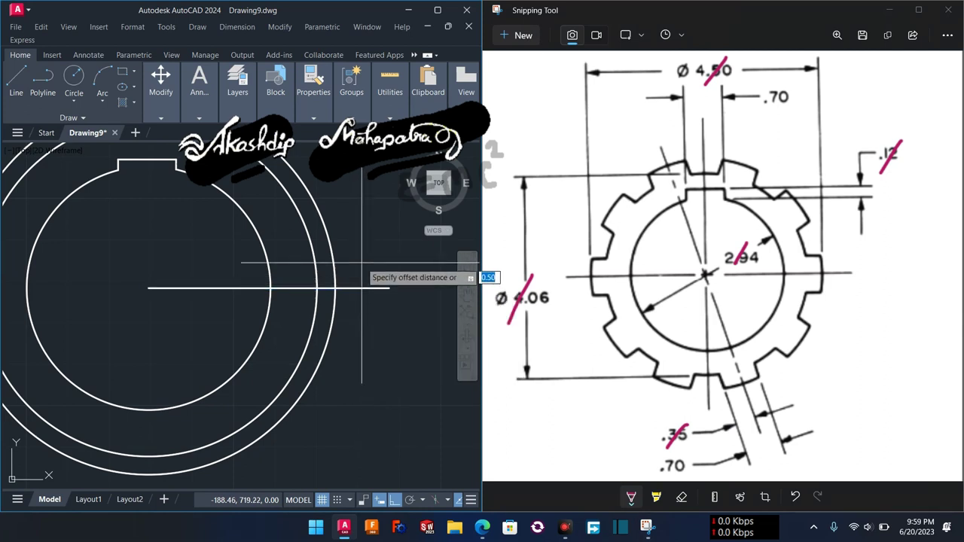
{"action": "type", "text": "0"}
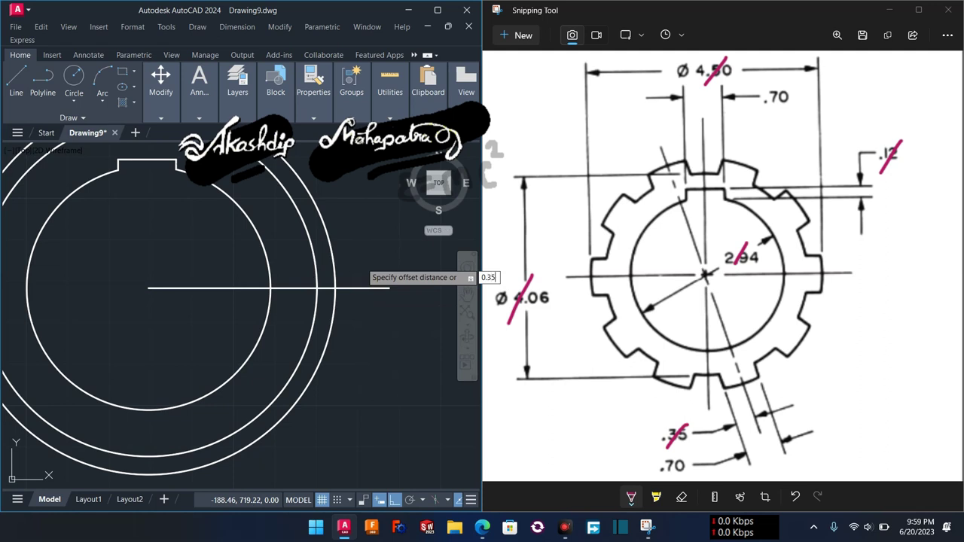
{"action": "key", "text": "Return"}
{"action": "left_click", "coordinate": [364, 287]}
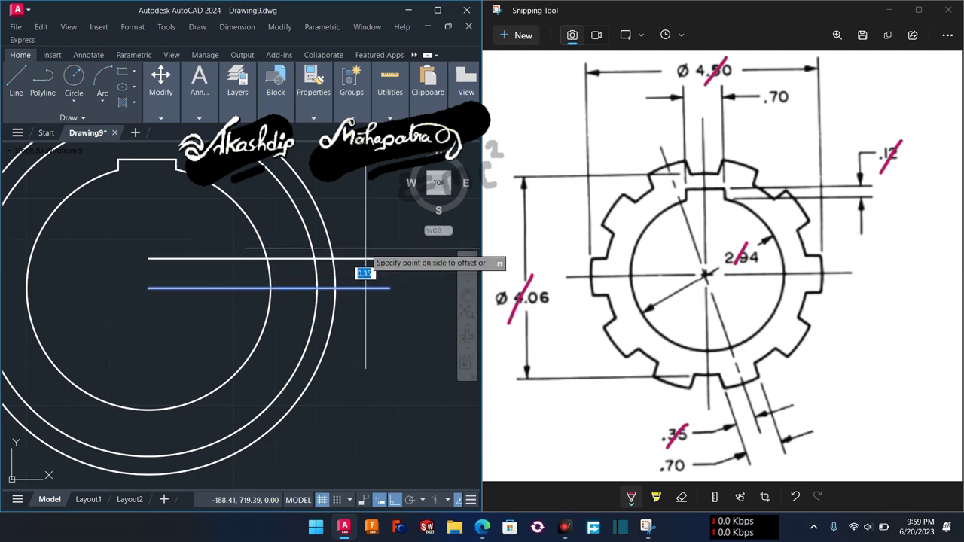
{"action": "left_click", "coordinate": [372, 329]}
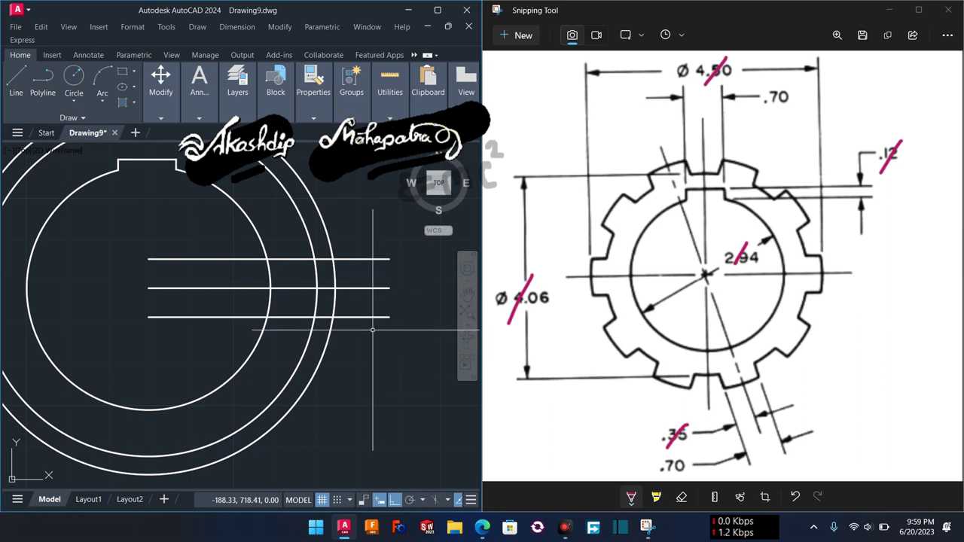
{"action": "key", "text": "Escape"}
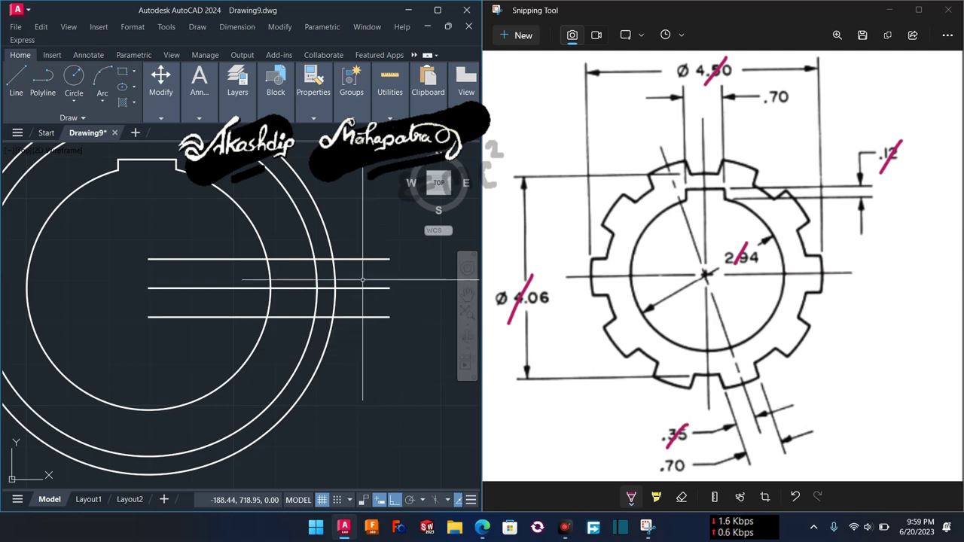
- Trim the guide lines and 4.50 circle arcs, leaving one 0.70-wide tooth on the 4.06 circle
{"action": "mouse_move", "coordinate": [373, 255]}
{"action": "left_mouse_down"}
{"action": "mouse_move", "coordinate": [371, 340]}
{"action": "mouse_move", "coordinate": [237, 327]}
{"action": "left_mouse_up"}
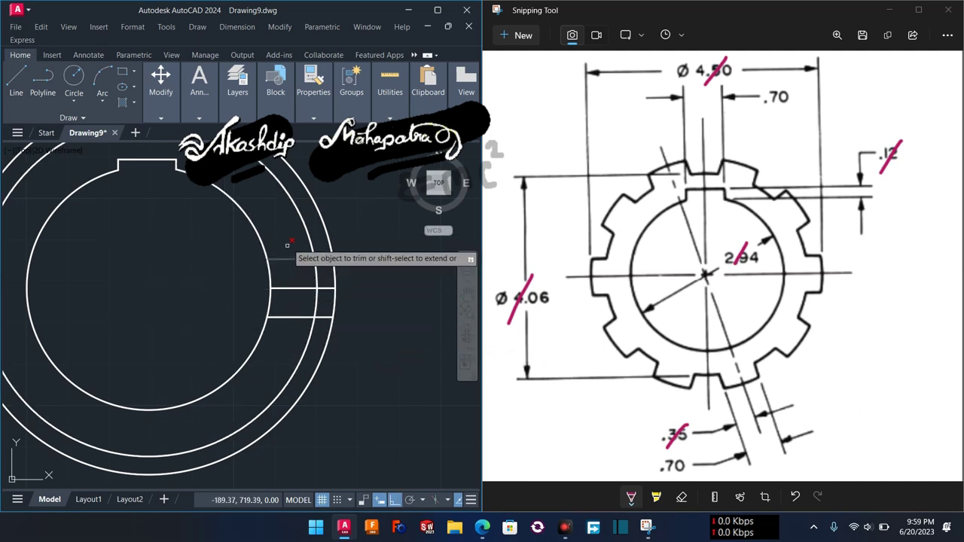
{"action": "left_click_drag", "start_coordinate": [287, 243], "coordinate": [293, 324]}
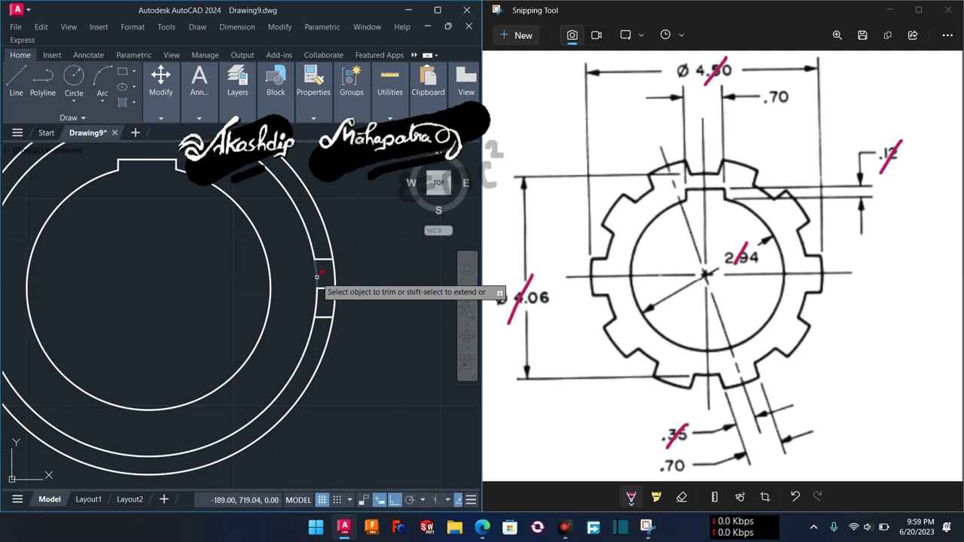
{"action": "left_click", "coordinate": [318, 276]}
{"action": "left_click", "coordinate": [316, 304]}
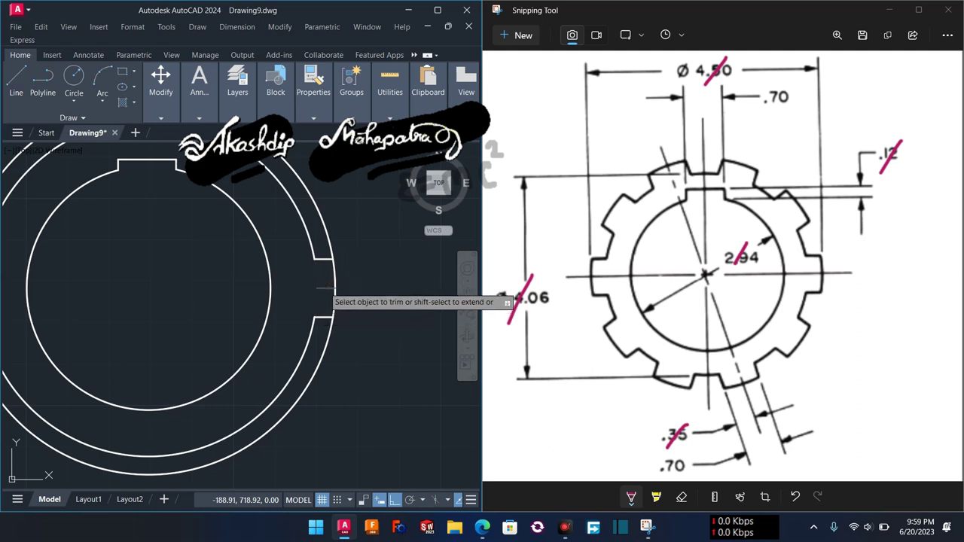
{"action": "left_click", "coordinate": [329, 249]}
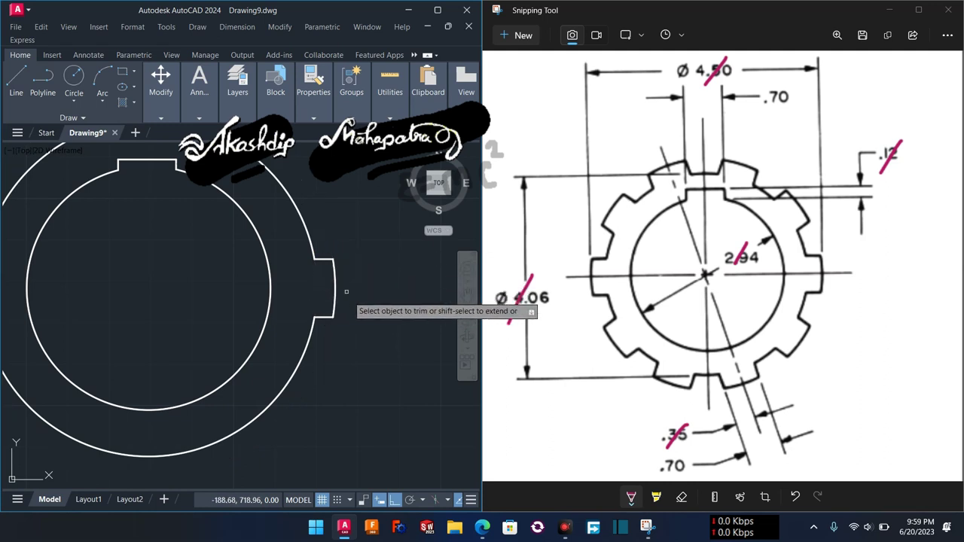
{"action": "scroll", "coordinate": [354, 315], "scroll_direction": "down", "scroll_amount": 2}
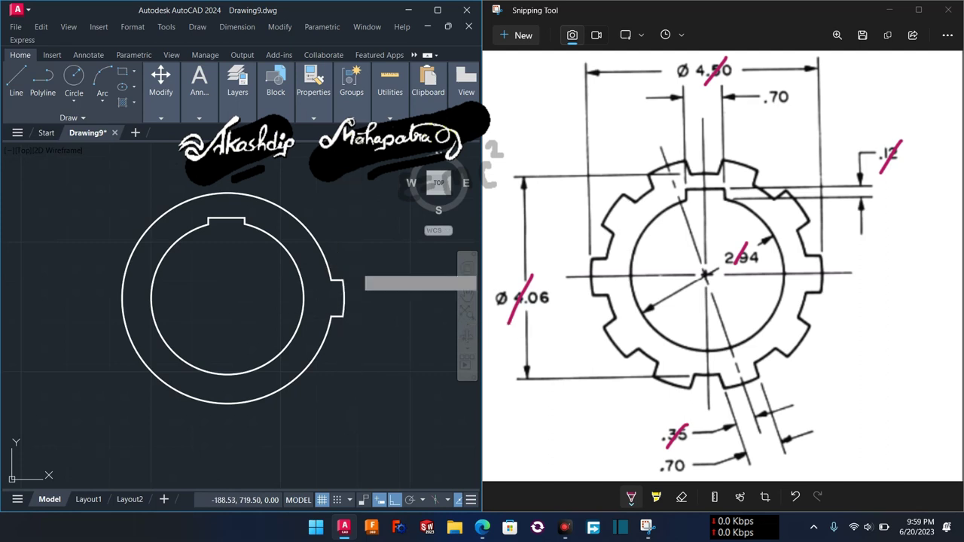
{"action": "left_click", "coordinate": [357, 267]}
{"action": "left_click", "coordinate": [337, 321]}
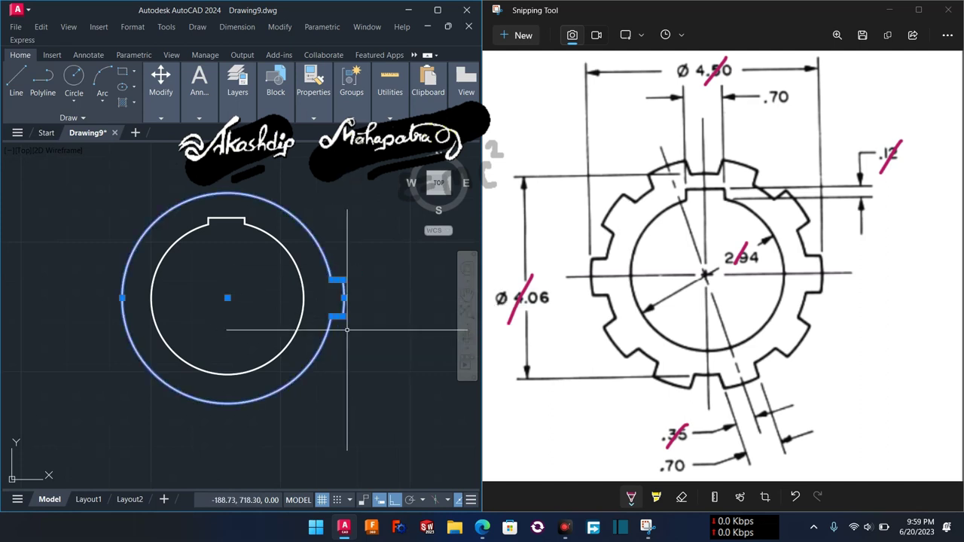
{"action": "key", "text": "Escape"}
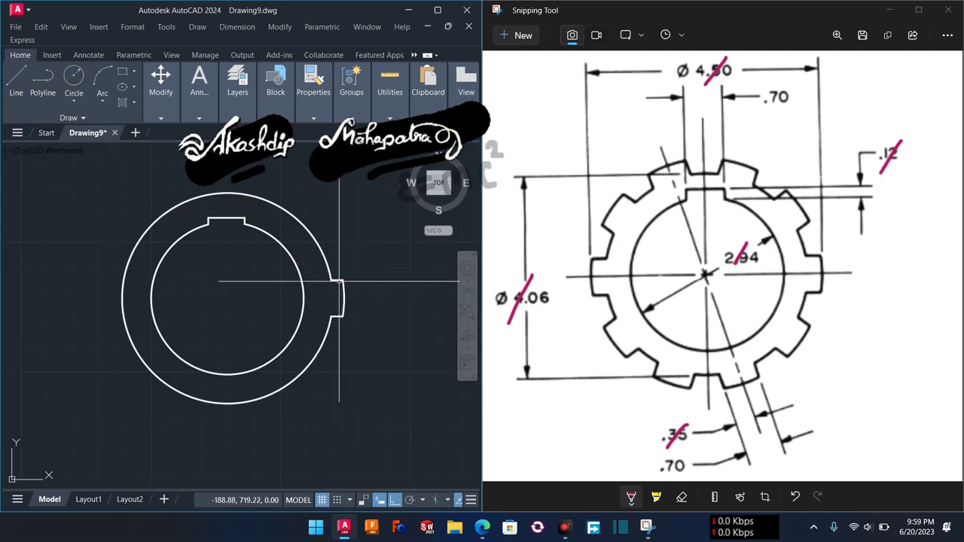
- Polar-array the tooth 10 times around the ring's centre
{"action": "left_click", "coordinate": [337, 279]}
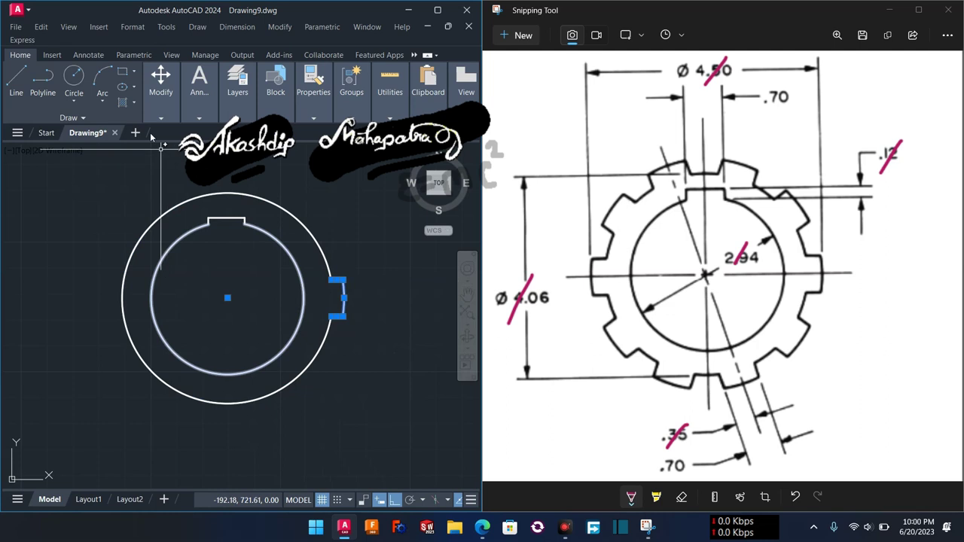
{"action": "type", "text": "a"}
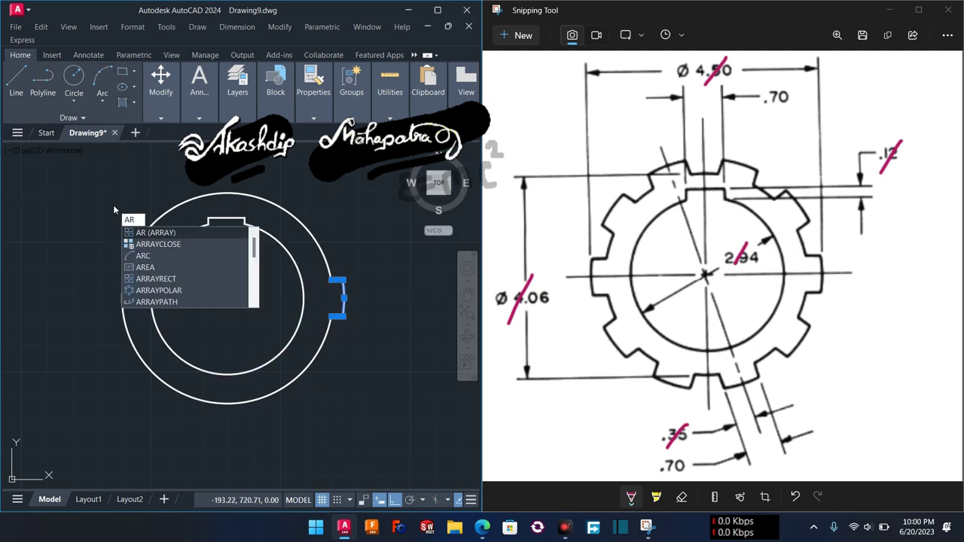
{"action": "key", "text": "Return"}
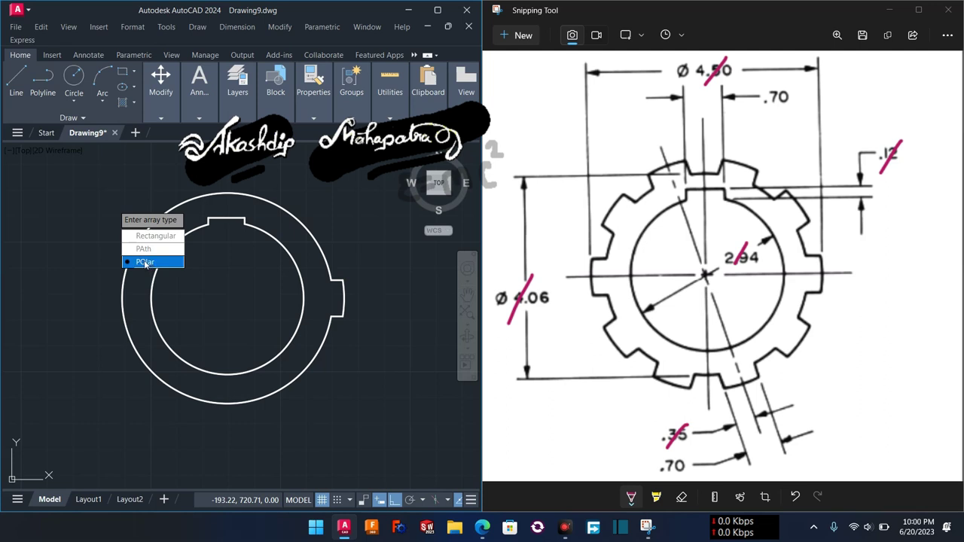
{"action": "key", "text": "Return"}
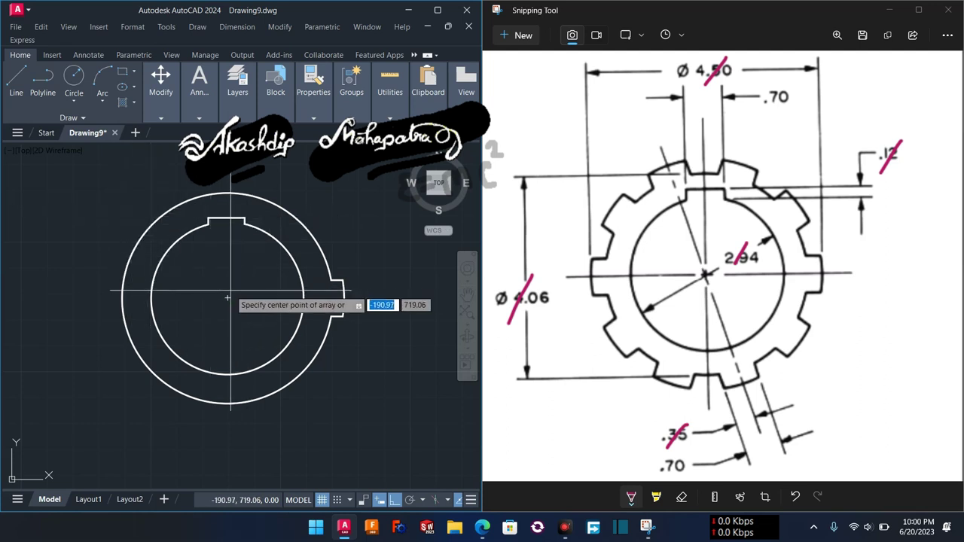
{"action": "left_click", "coordinate": [228, 298]}
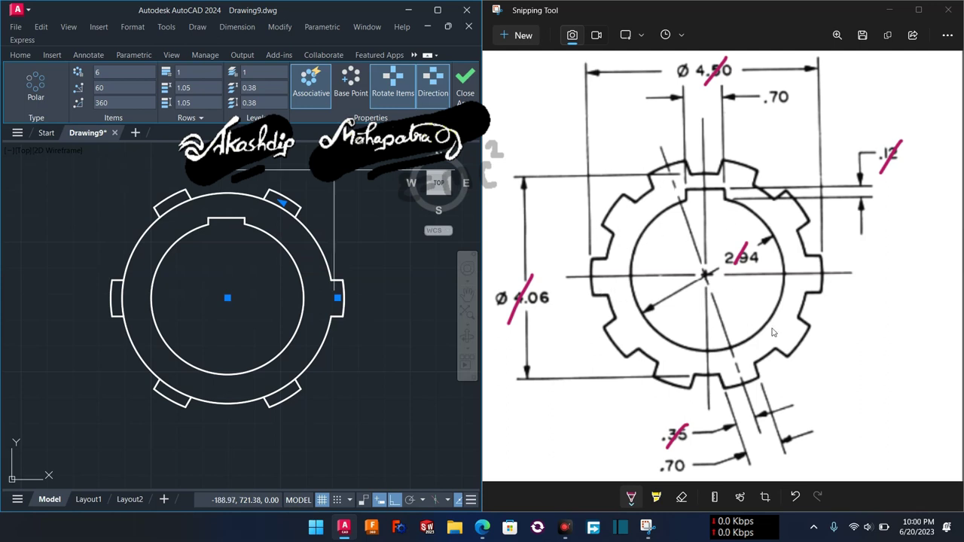
{"action": "left_click", "coordinate": [86, 78]}
{"action": "type", "text": "10"}
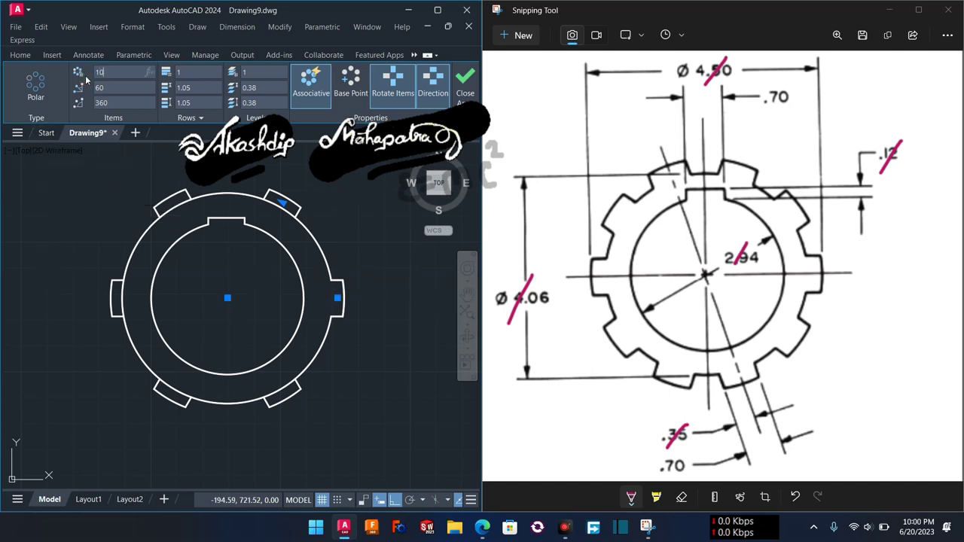
{"action": "key", "text": "Return"}
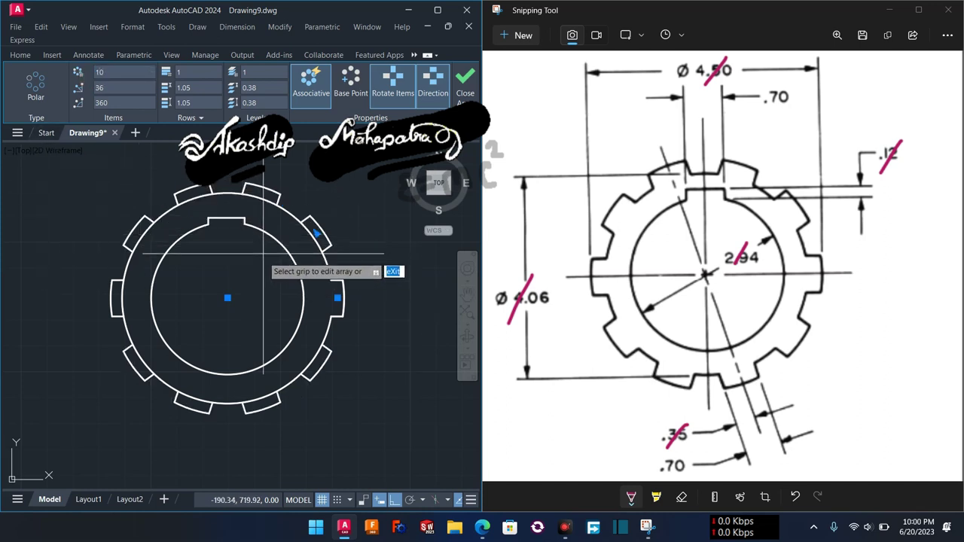
{"action": "key", "text": "Return"}
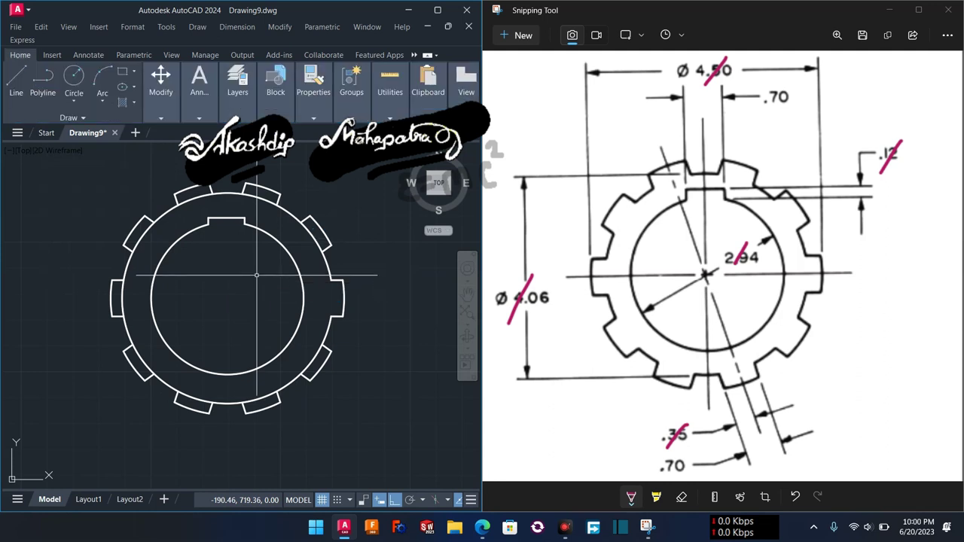
- Trim the keyway arc and the outer arcs beneath the teeth, fencing several at once
{"action": "type", "text": "tr"}
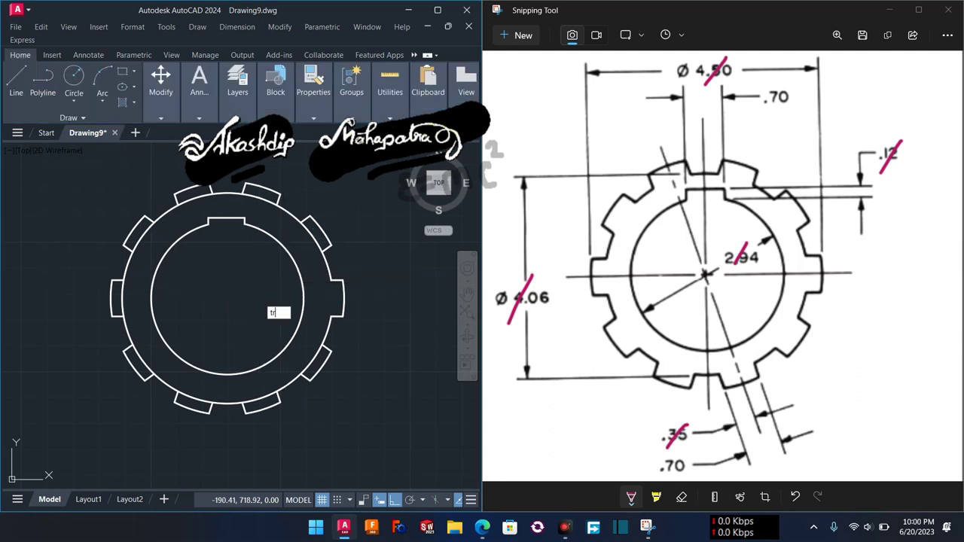
{"action": "key", "text": "Return"}
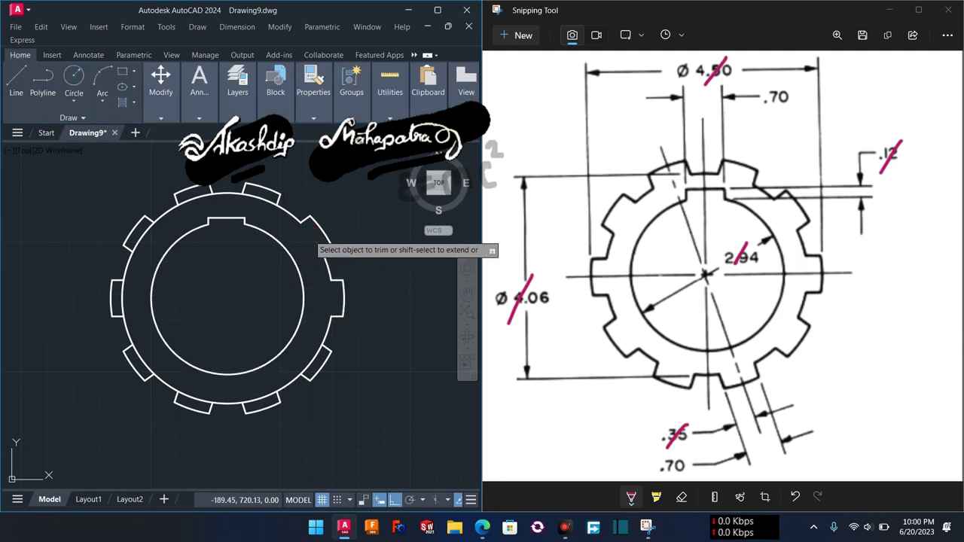
{"action": "left_click", "coordinate": [197, 194]}
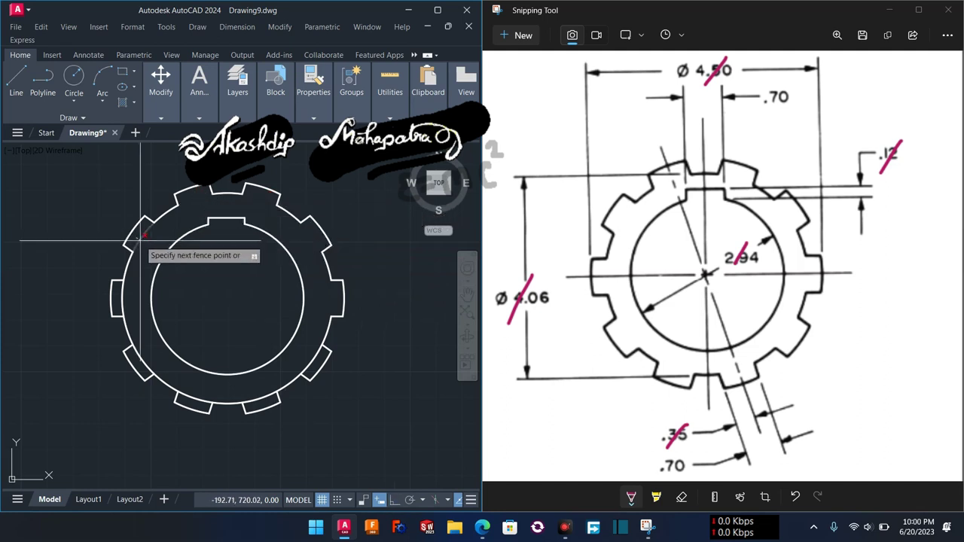
{"action": "left_click", "coordinate": [136, 351]}
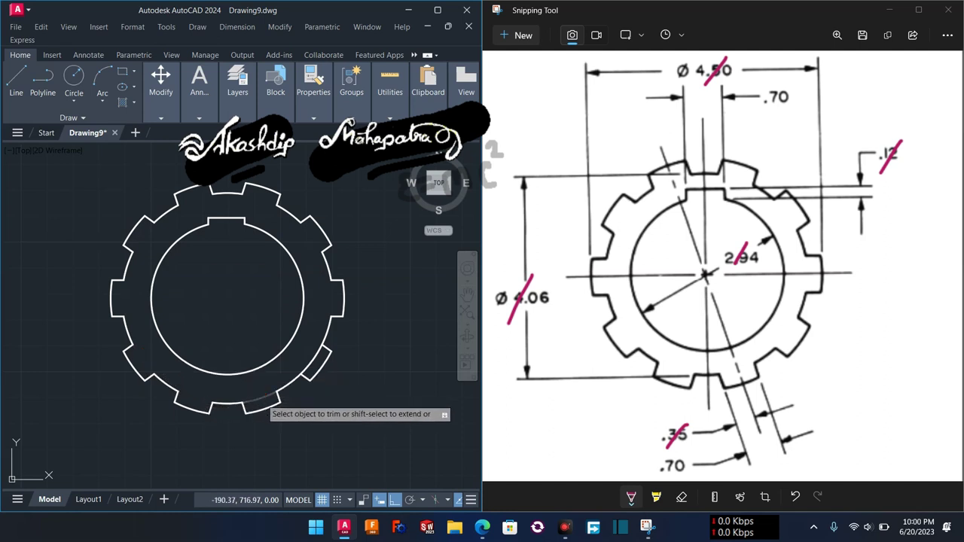
{"action": "left_click", "coordinate": [312, 366]}
{"action": "left_click", "coordinate": [317, 352]}
{"action": "key", "text": "Return"}
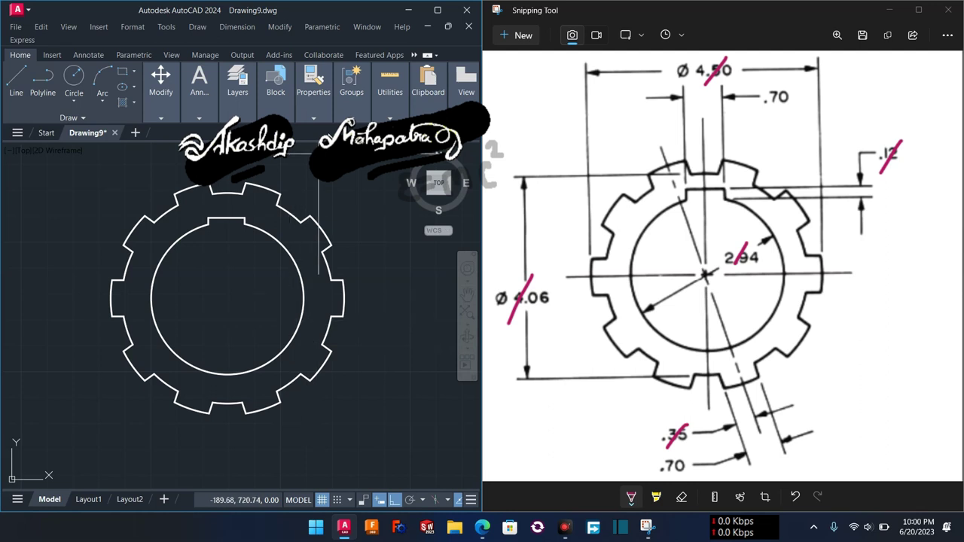
- Set the current lineweight to ByLayer and the colour to Yellow
{"action": "mouse_move", "coordinate": [351, 92]}
{"action": "left_click", "coordinate": [356, 148]}
{"action": "scroll", "coordinate": [375, 188], "scroll_direction": "up", "scroll_amount": 2}
{"action": "scroll", "coordinate": [375, 188], "scroll_direction": "up", "scroll_amount": 3}
{"action": "left_click", "coordinate": [376, 163]}
{"action": "left_click", "coordinate": [360, 132]}
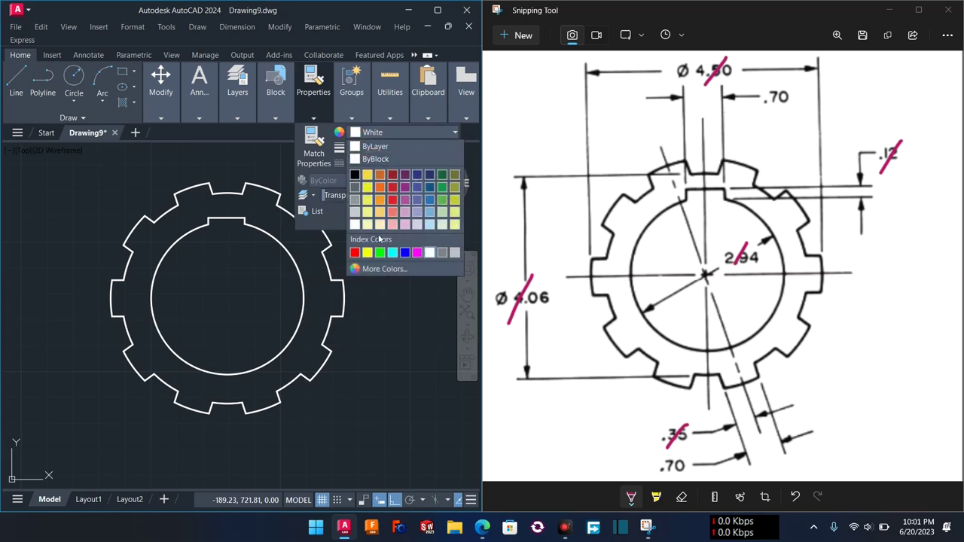
{"action": "left_click", "coordinate": [361, 251]}
- Place a centre mark on the inner bore circle
{"action": "left_click", "coordinate": [78, 56]}
{"action": "mouse_move", "coordinate": [247, 82]}
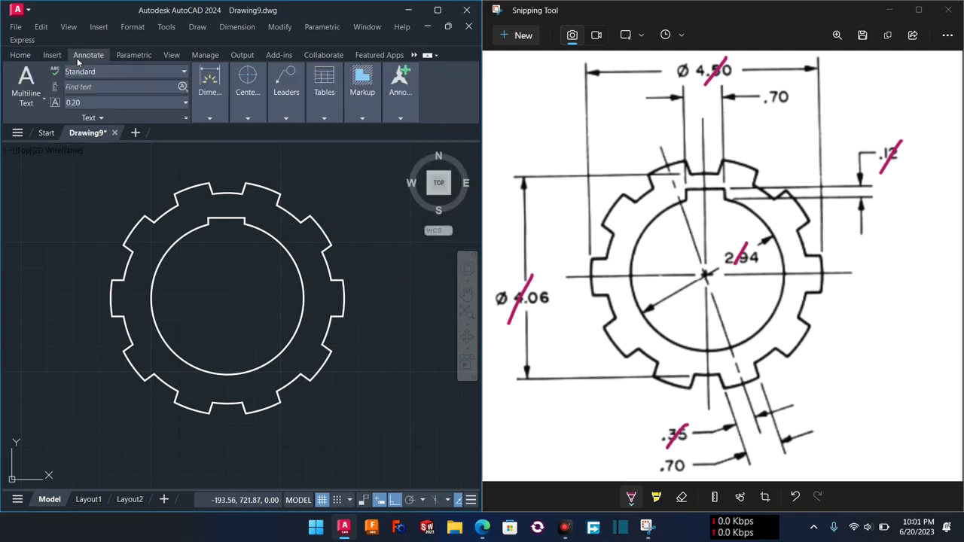
{"action": "left_click", "coordinate": [242, 140]}
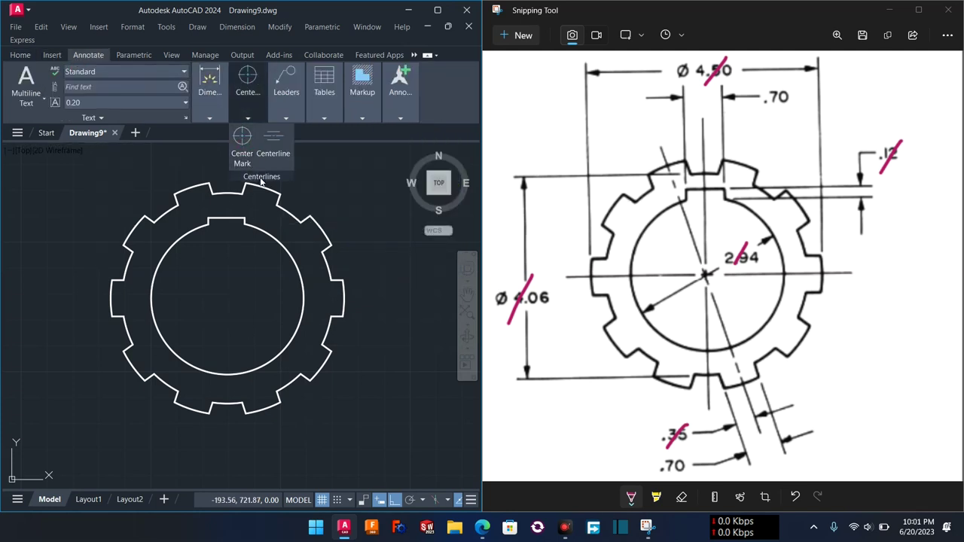
{"action": "left_click", "coordinate": [266, 237]}
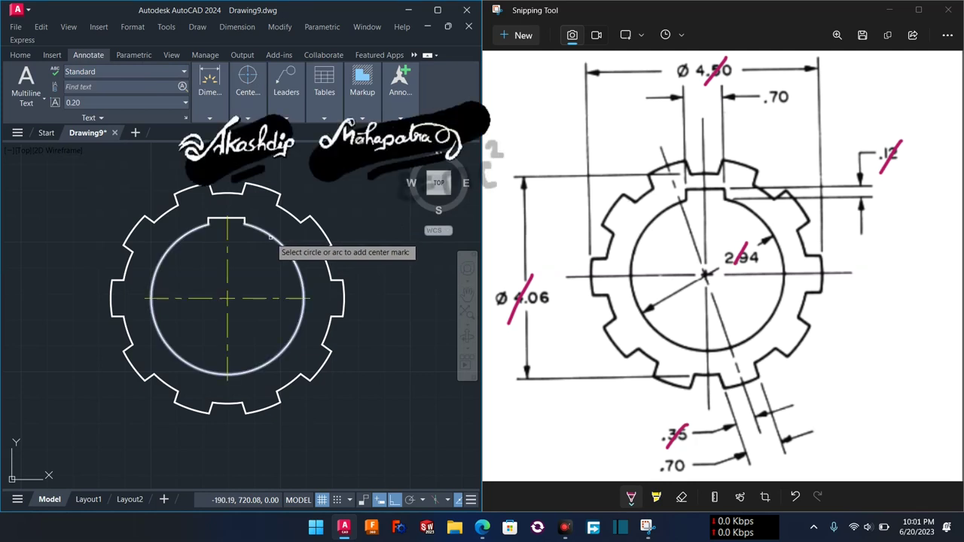
{"action": "key", "text": "Escape"}
- Stretch the centre mark's four ends outward past the teeth
{"action": "left_click", "coordinate": [228, 231]}
{"action": "left_click", "coordinate": [227, 218]}
{"action": "left_click", "coordinate": [227, 176]}
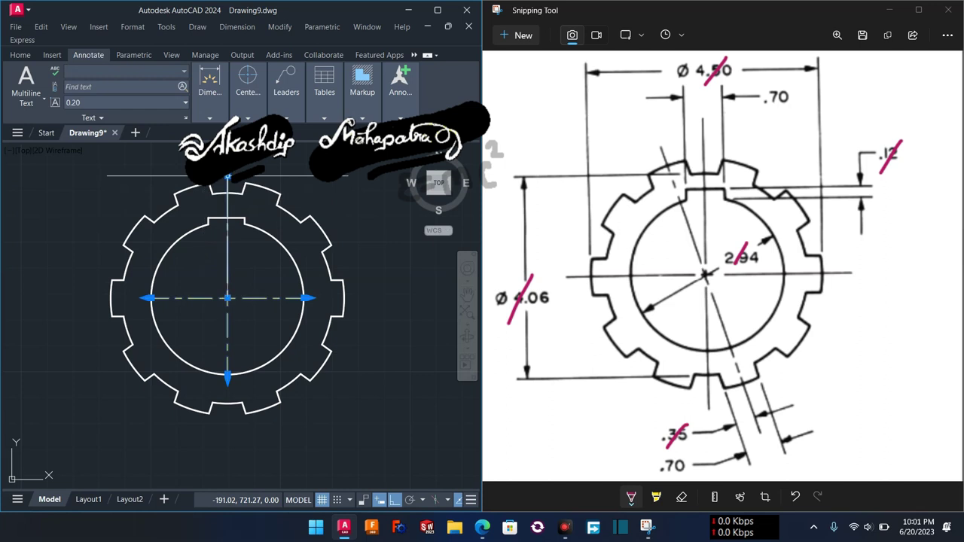
{"action": "left_click", "coordinate": [228, 374]}
{"action": "left_click", "coordinate": [227, 427]}
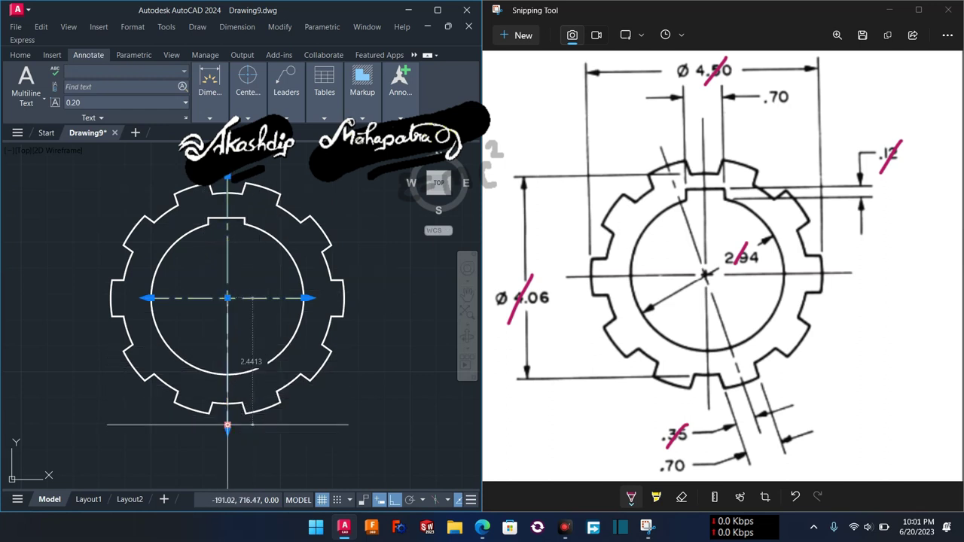
{"action": "left_click", "coordinate": [303, 298]}
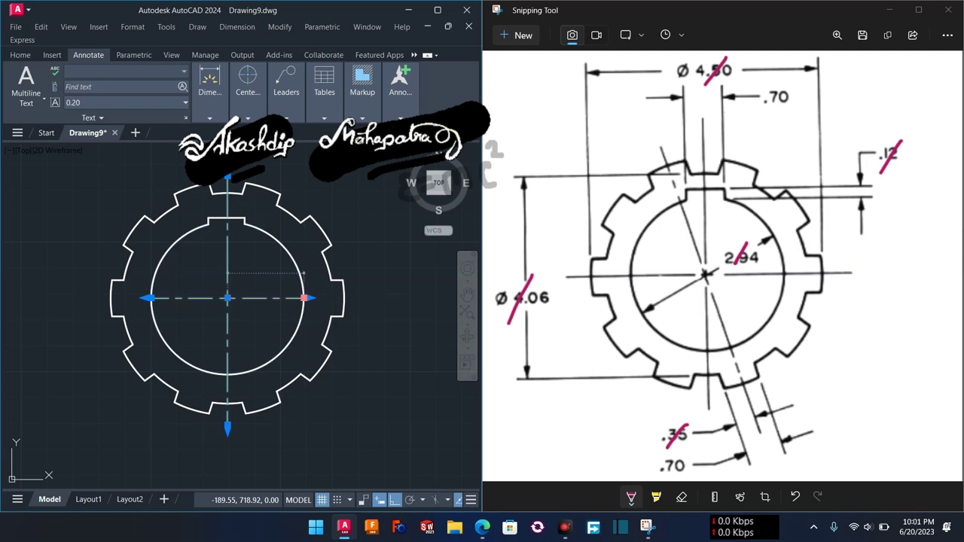
{"action": "left_click", "coordinate": [375, 299]}
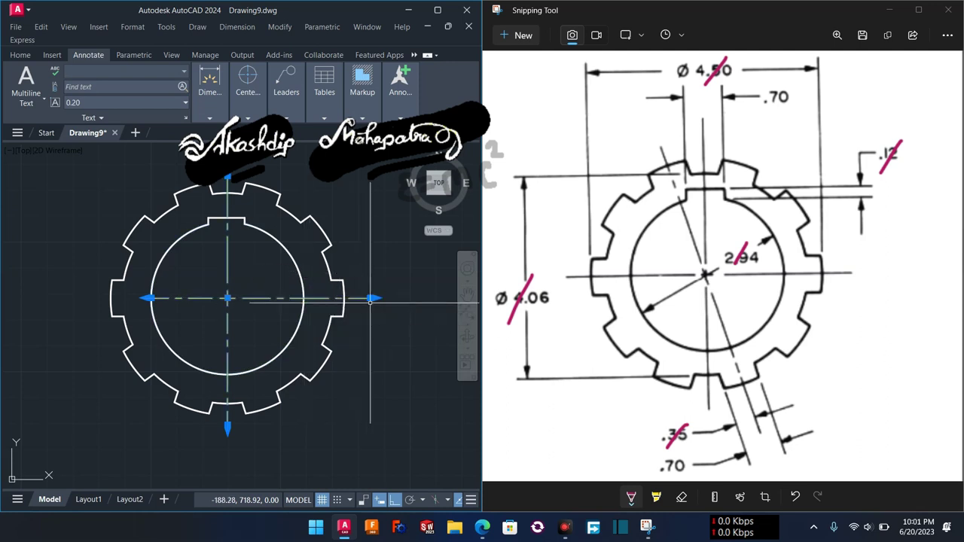
{"action": "left_click", "coordinate": [151, 298]}
{"action": "left_click", "coordinate": [78, 298]}
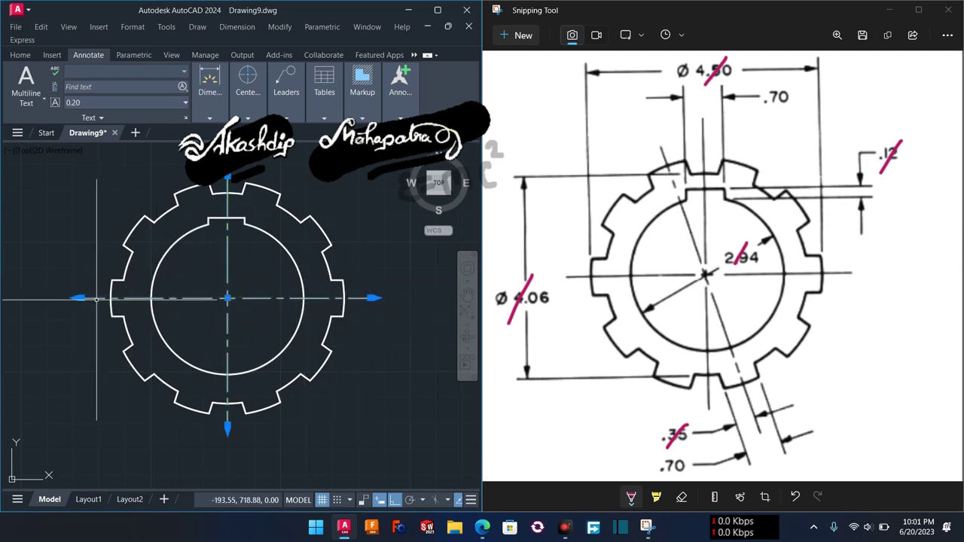
{"action": "key", "text": "Escape"}
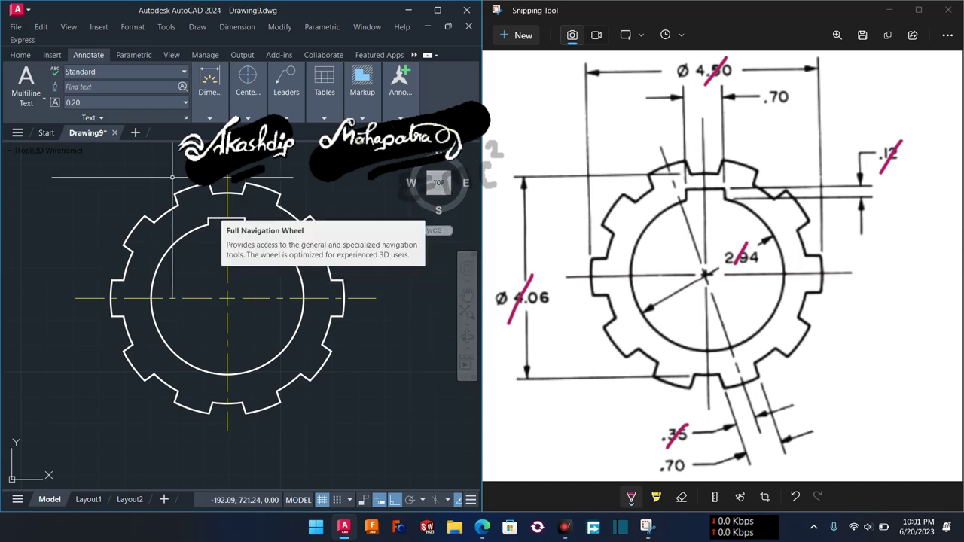
{"action": "left_click", "coordinate": [19, 55]}
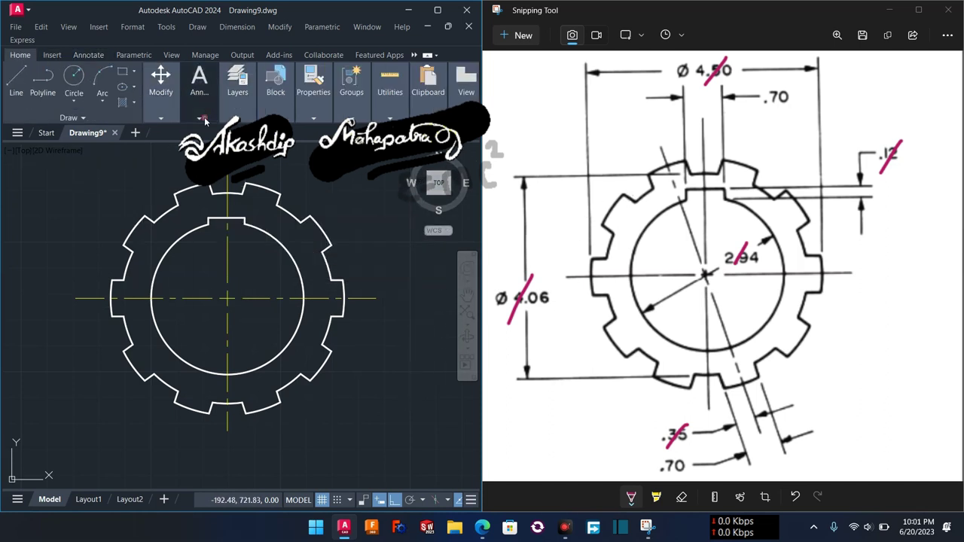
- Add a Ø2.94 diameter dimension to the inner bore circle, placed just right of the ring
{"action": "left_click", "coordinate": [202, 119]}
{"action": "left_click", "coordinate": [301, 133]}
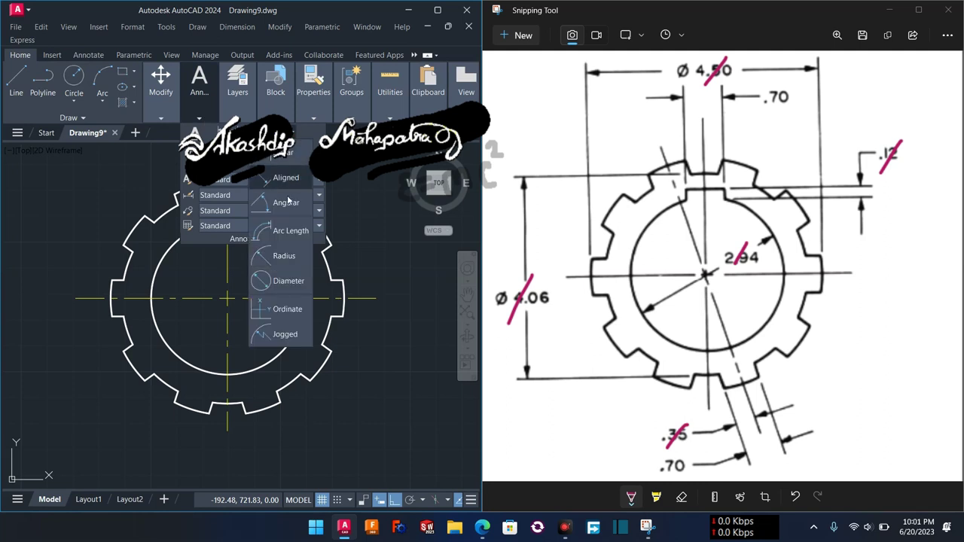
{"action": "left_click", "coordinate": [283, 280]}
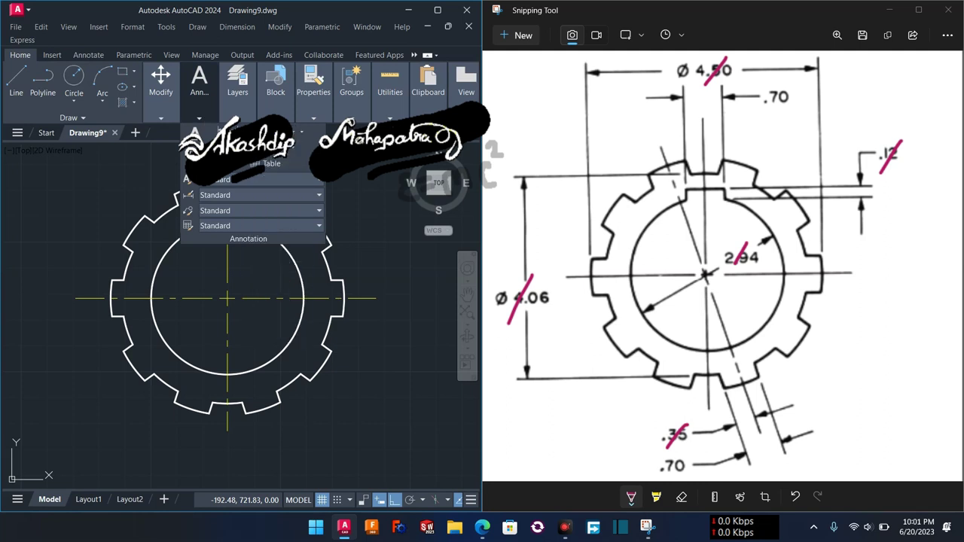
{"action": "left_click", "coordinate": [302, 278]}
{"action": "scroll", "coordinate": [351, 263], "scroll_direction": "down", "scroll_amount": 2}
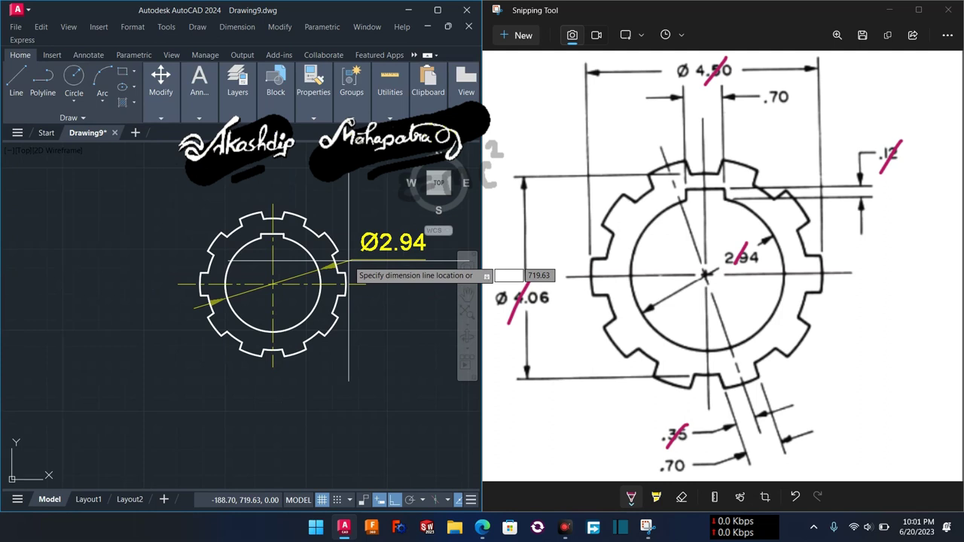
{"action": "left_click", "coordinate": [355, 259]}
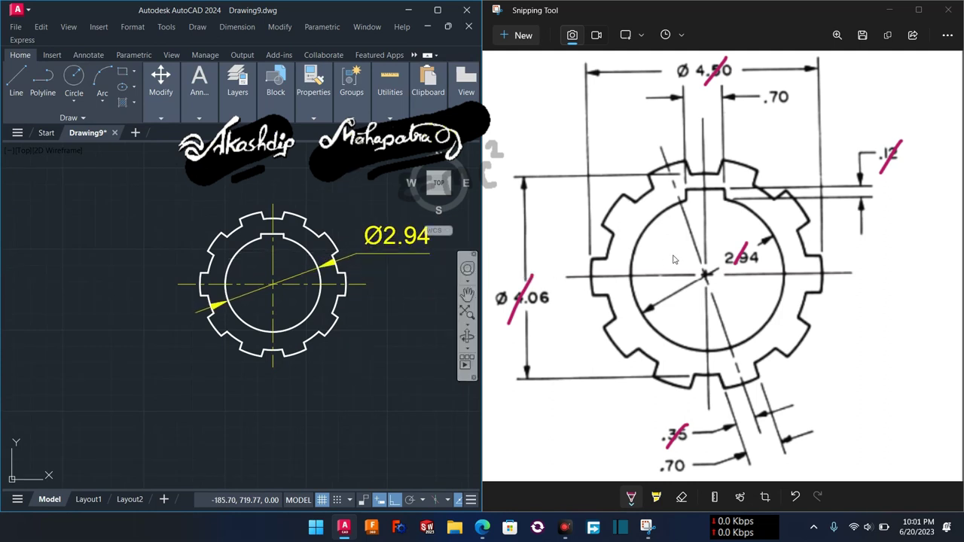
- Mark the Ø4.06 dimension on the reference and shift the view of the ring
{"action": "left_click", "coordinate": [529, 176]}
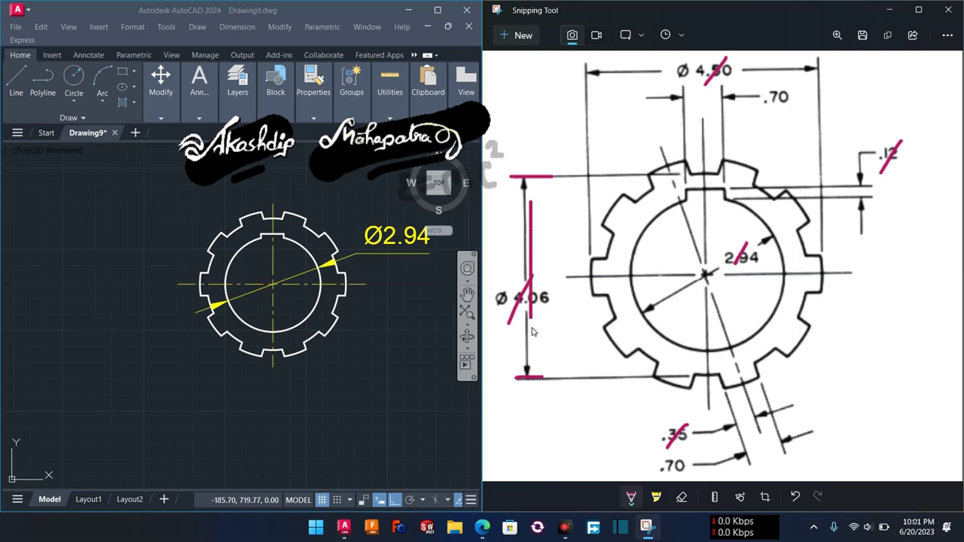
{"action": "left_click", "coordinate": [364, 336]}
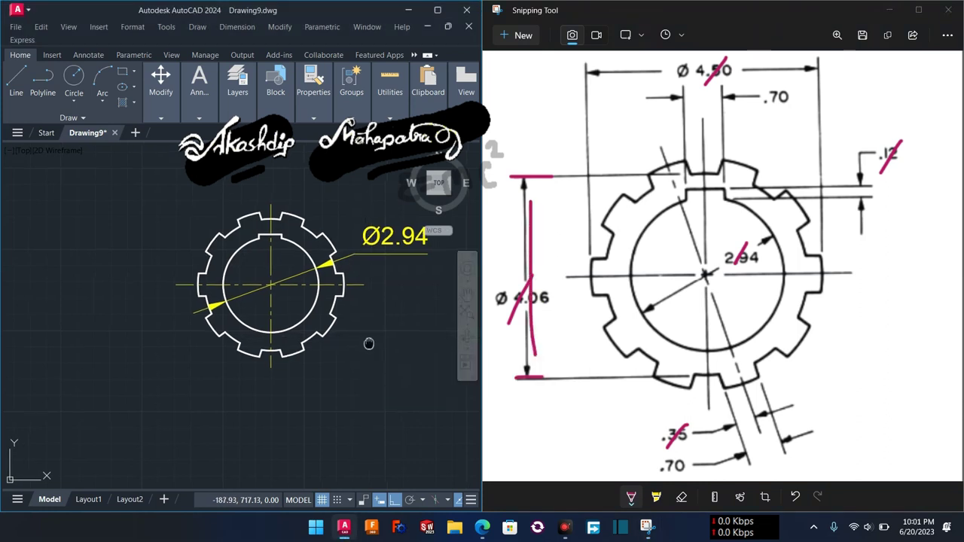
{"action": "middle_click_drag", "start_coordinate": [369, 339], "coordinate": [330, 358]}
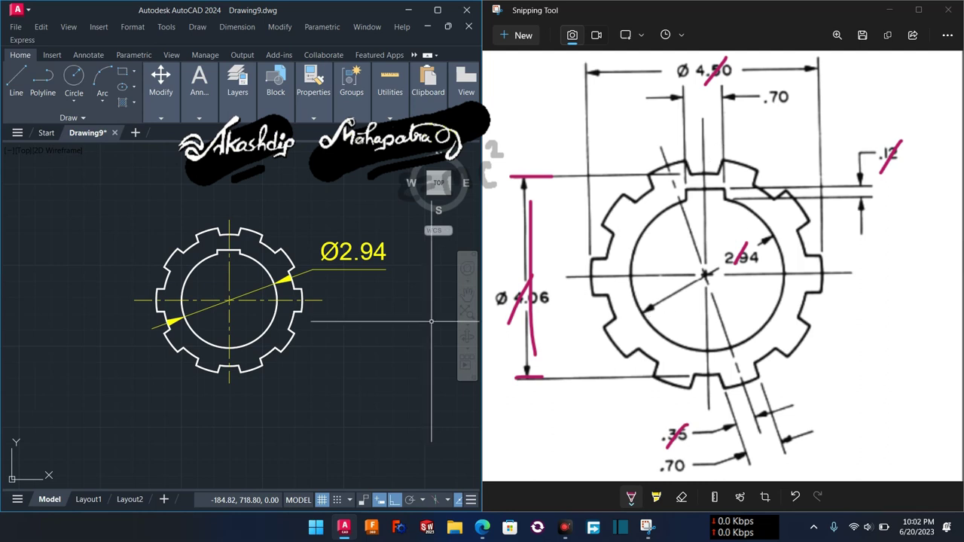
- Flip the arrows of the Ø2.94 diameter dimension
{"action": "scroll", "coordinate": [304, 276], "scroll_direction": "up", "scroll_amount": 6}
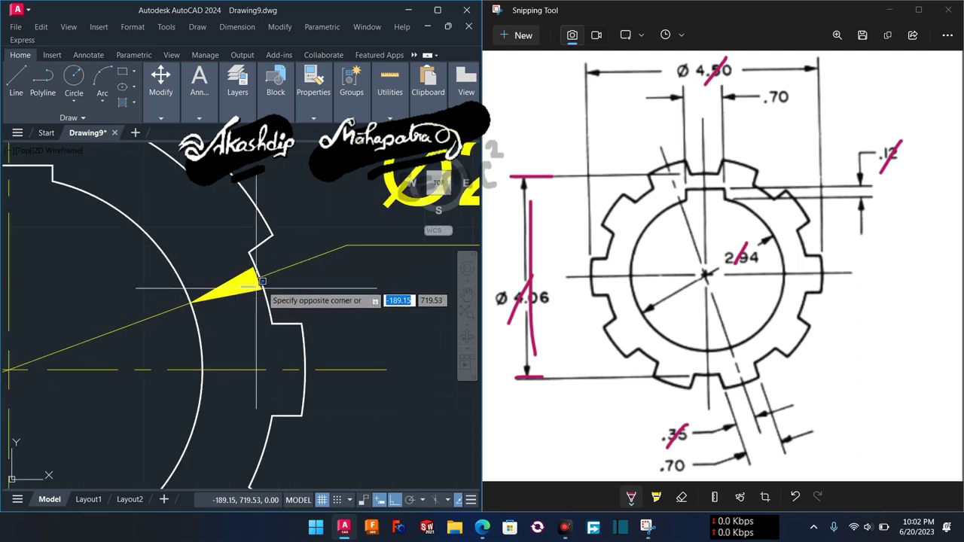
{"action": "left_click", "coordinate": [266, 270]}
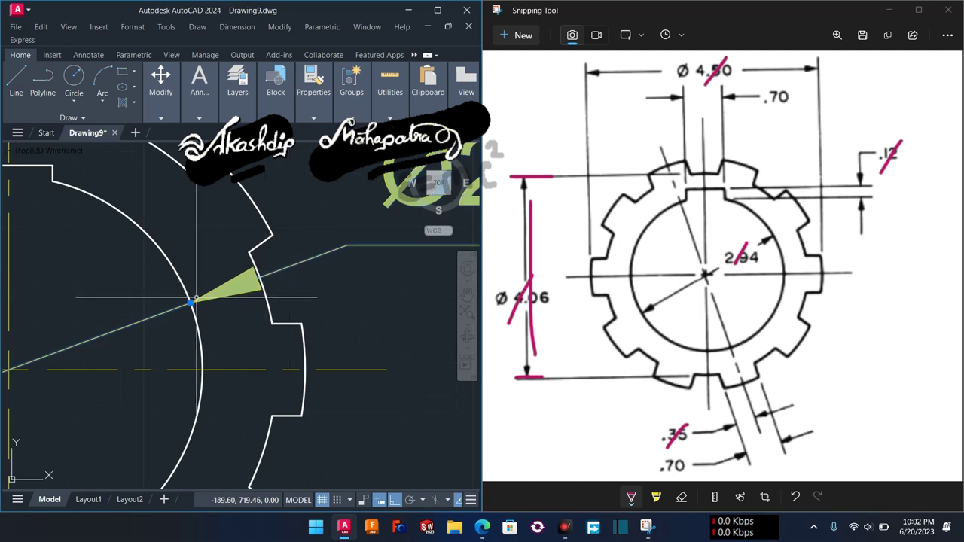
{"action": "left_click", "coordinate": [229, 336]}
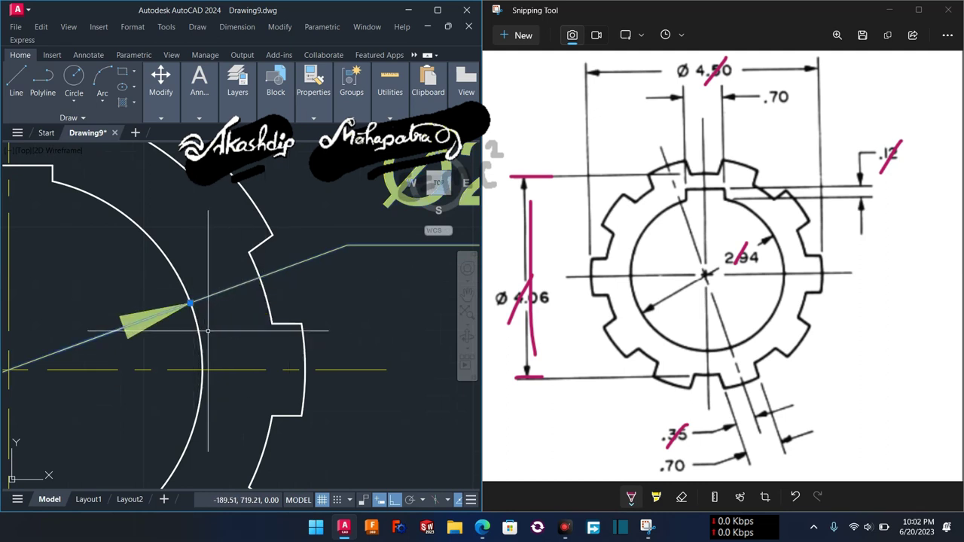
{"action": "scroll", "coordinate": [226, 335], "scroll_direction": "down", "scroll_amount": 6}
{"action": "key", "text": "Escape"}
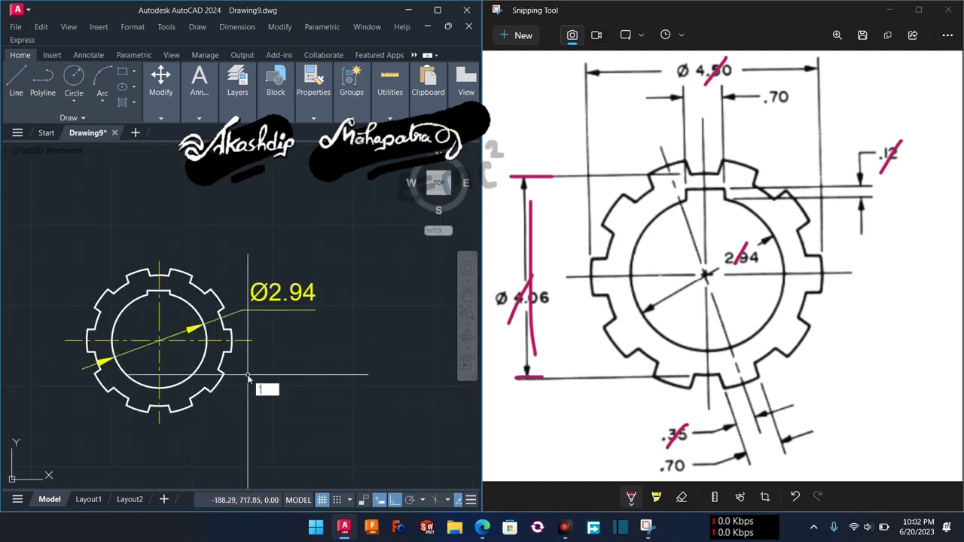
- Change the Ø2.94 dimension's colour to cyan in the properties
{"action": "left_click", "coordinate": [282, 299]}
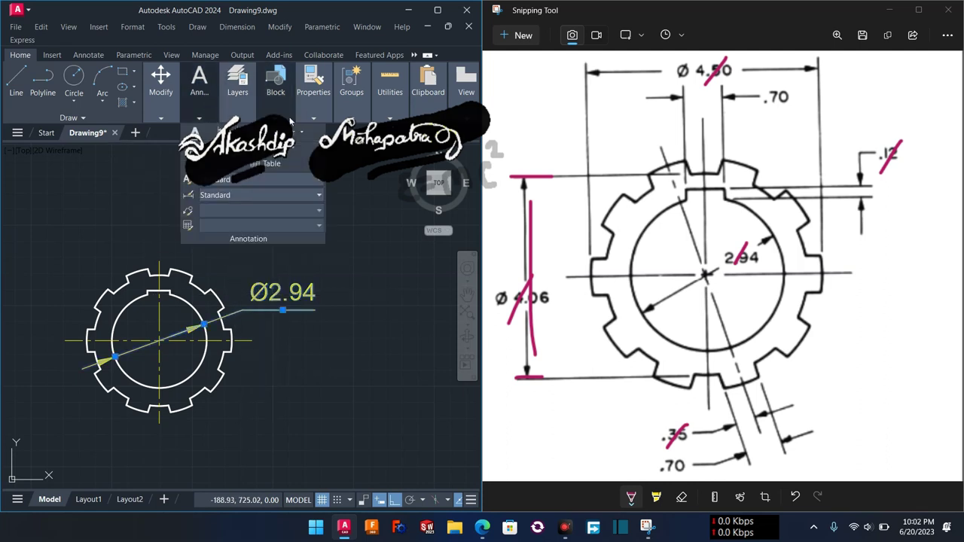
{"action": "left_click", "coordinate": [313, 118]}
{"action": "left_click", "coordinate": [360, 134]}
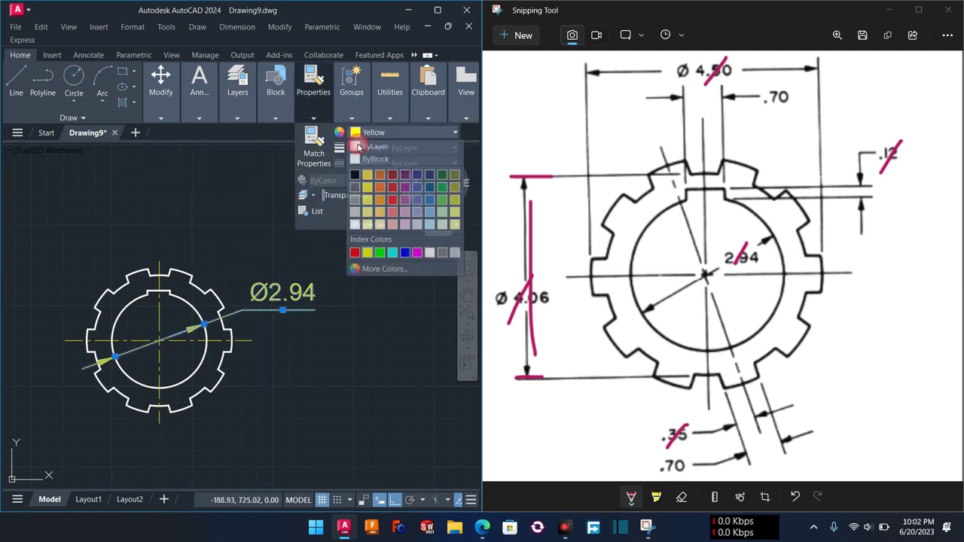
{"action": "left_click", "coordinate": [393, 253]}
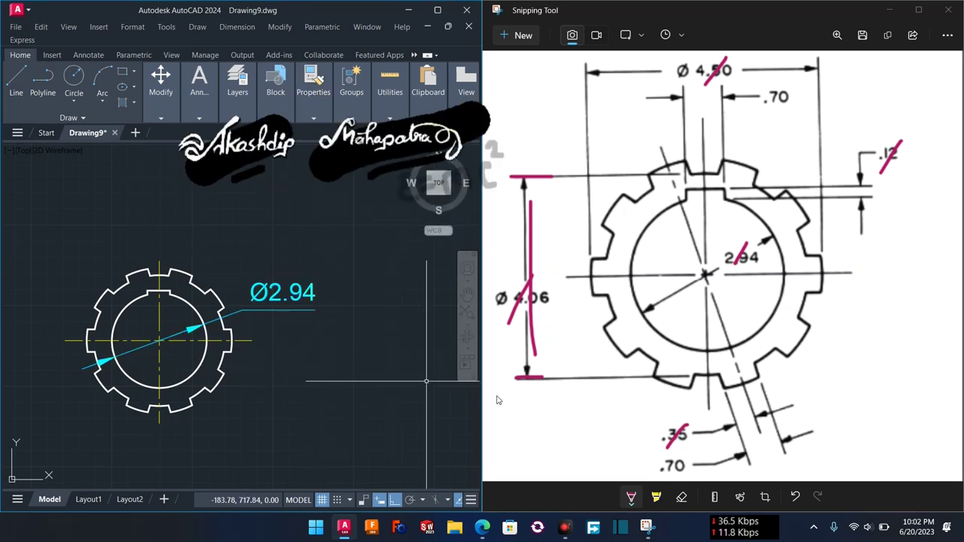
{"action": "scroll", "coordinate": [453, 453], "scroll_direction": "down", "scroll_amount": 3}
{"action": "middle_click_drag", "start_coordinate": [249, 376], "coordinate": [393, 327]}
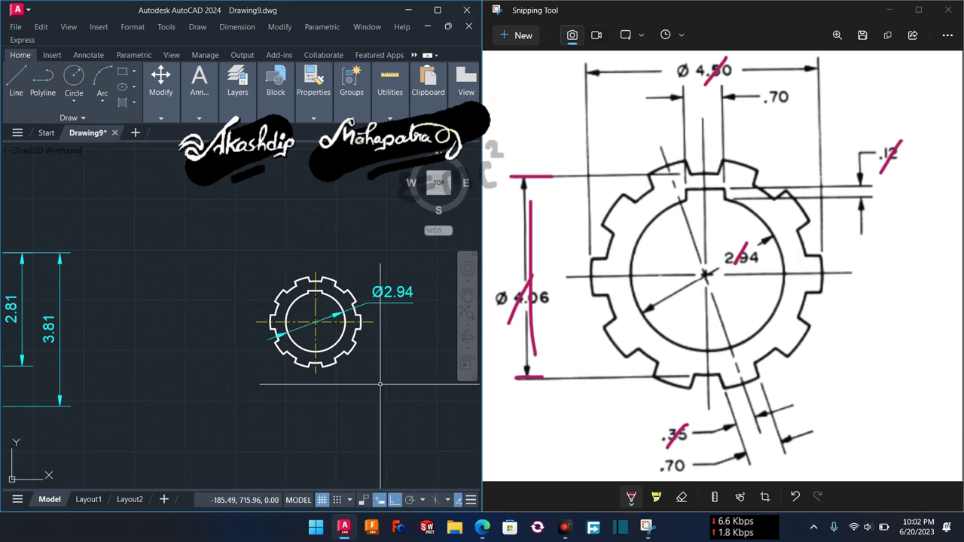
{"action": "left_click", "coordinate": [338, 280]}
{"action": "left_click", "coordinate": [459, 383]}
{"action": "key", "text": "Escape"}
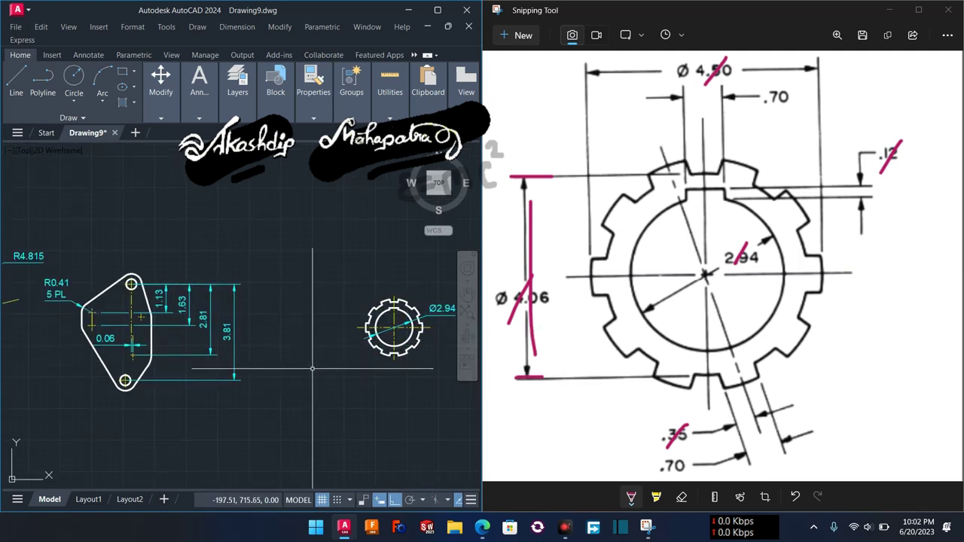
{"action": "scroll", "coordinate": [329, 339], "scroll_direction": "down", "scroll_amount": 2}
{"action": "middle_click_drag", "start_coordinate": [37, 388], "coordinate": [295, 397]}
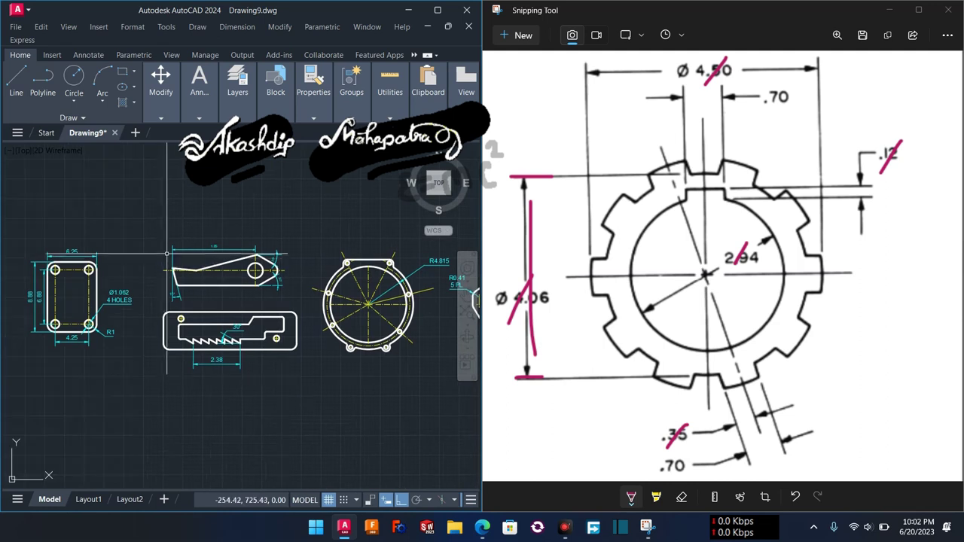
{"action": "middle_click_drag", "start_coordinate": [440, 249], "coordinate": [259, 267]}
{"action": "left_click", "coordinate": [259, 268]}
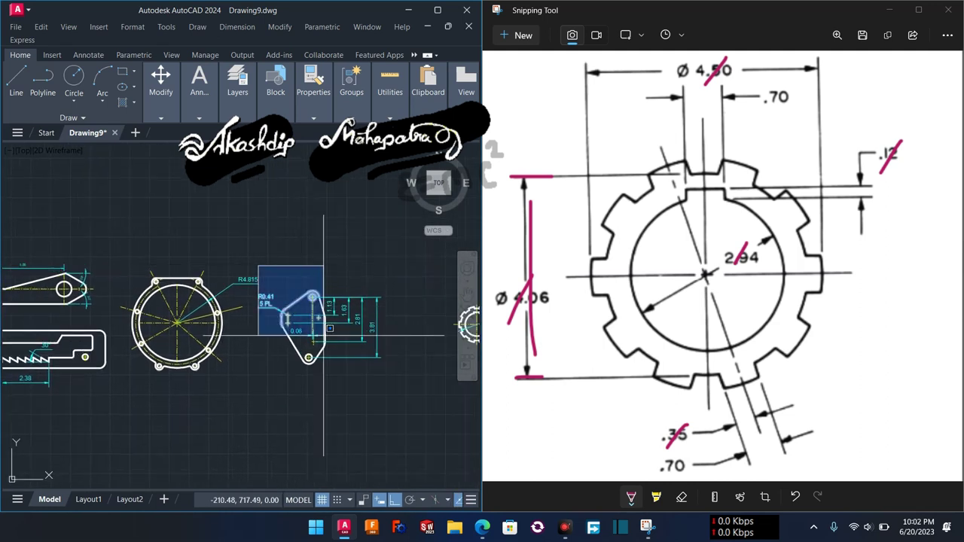
{"action": "left_click", "coordinate": [387, 398]}
{"action": "middle_click_drag", "start_coordinate": [382, 392], "coordinate": [320, 392]}
{"action": "scroll", "coordinate": [320, 339], "scroll_direction": "up", "scroll_amount": 1}
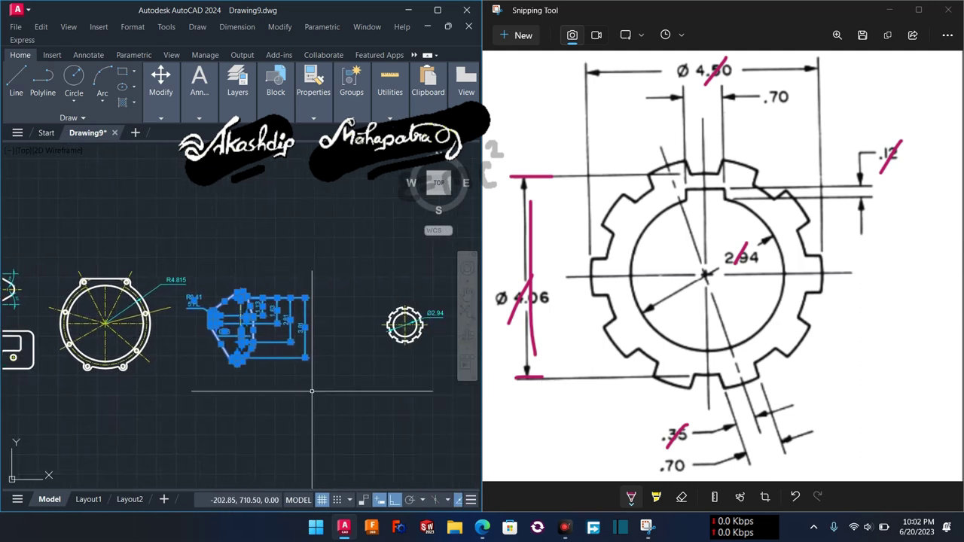
{"action": "scroll", "coordinate": [257, 316], "scroll_direction": "up", "scroll_amount": 1}
{"action": "scroll", "coordinate": [172, 305], "scroll_direction": "up", "scroll_amount": 1}
{"action": "scroll", "coordinate": [172, 305], "scroll_direction": "up", "scroll_amount": 1}
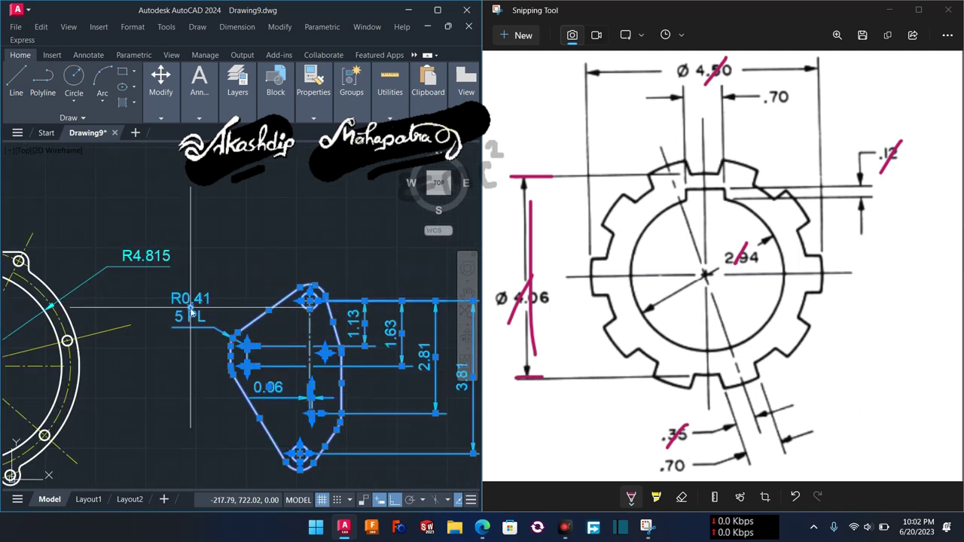
{"action": "left_click", "coordinate": [252, 289]}
{"action": "key", "text": "Escape"}
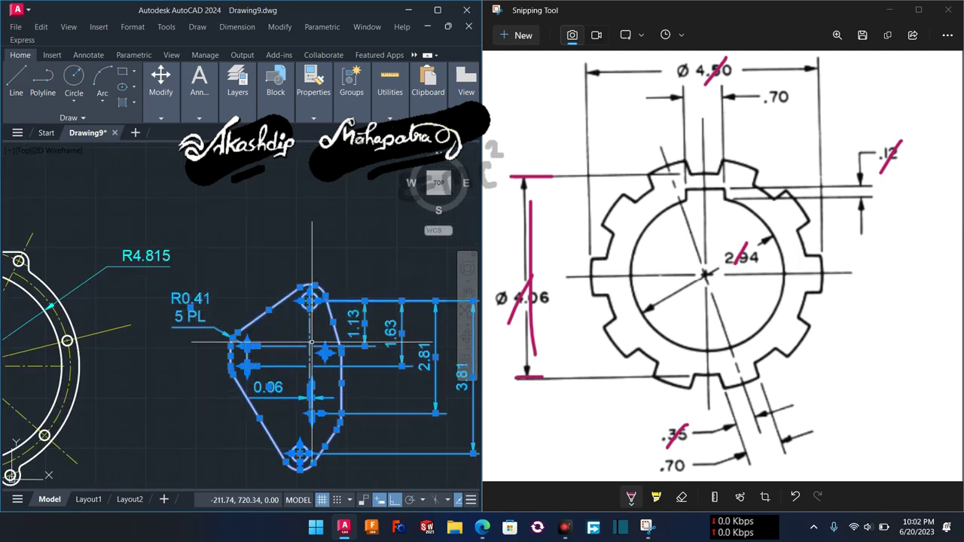
{"action": "key", "text": "Escape"}
{"action": "scroll", "coordinate": [315, 330], "scroll_direction": "down", "scroll_amount": 3}
{"action": "scroll", "coordinate": [315, 330], "scroll_direction": "down", "scroll_amount": 2}
{"action": "scroll", "coordinate": [315, 330], "scroll_direction": "down", "scroll_amount": 2}
{"action": "middle_click_drag", "start_coordinate": [207, 393], "coordinate": [308, 371]}
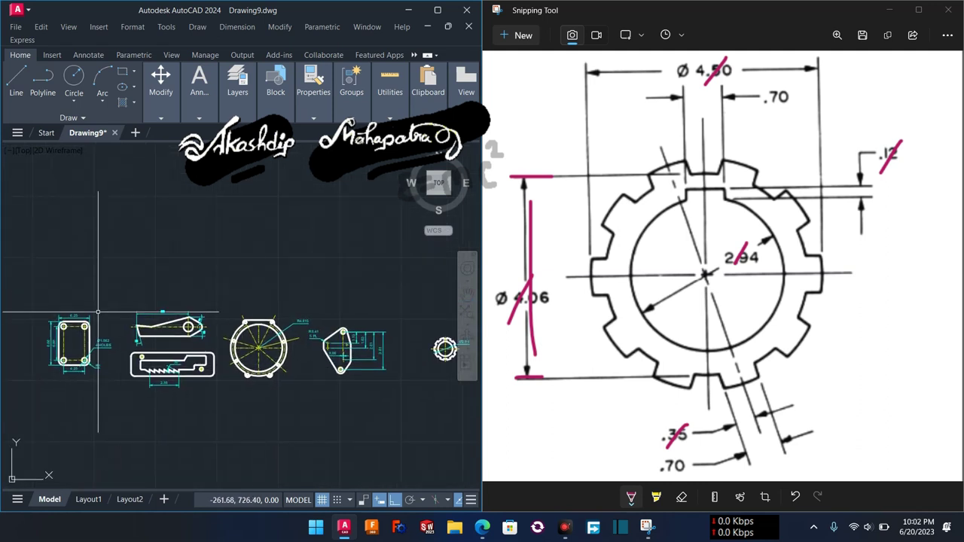
{"action": "left_click", "coordinate": [37, 293]}
{"action": "left_click", "coordinate": [391, 377]}
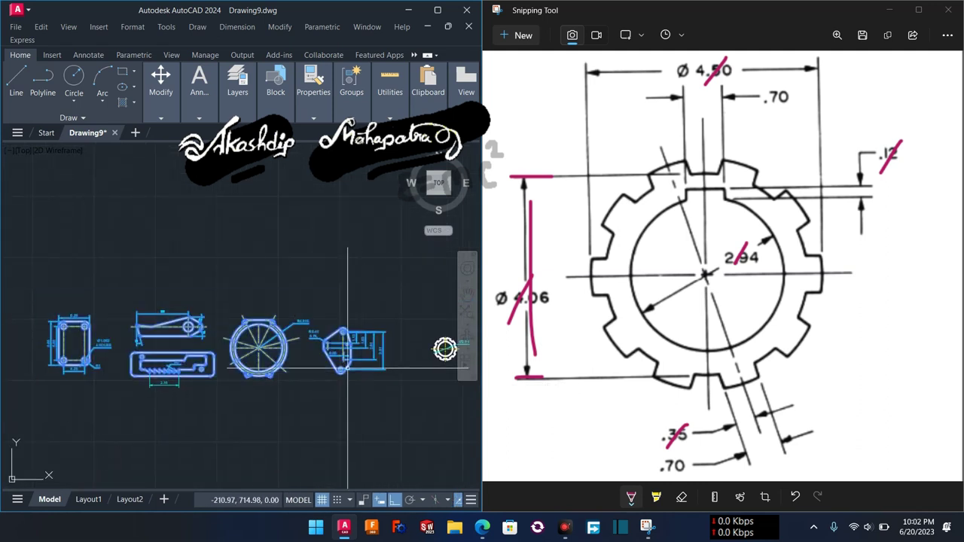
{"action": "left_click", "coordinate": [319, 327]}
{"action": "left_click", "coordinate": [385, 398]}
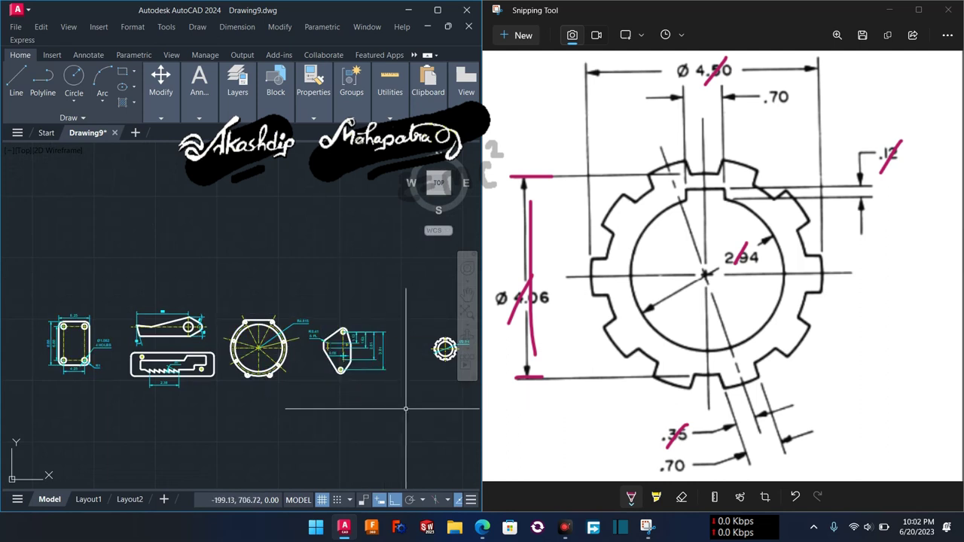
{"action": "middle_click_drag", "start_coordinate": [400, 405], "coordinate": [308, 416]}
{"action": "left_click", "coordinate": [324, 335]}
{"action": "left_click", "coordinate": [388, 388]}
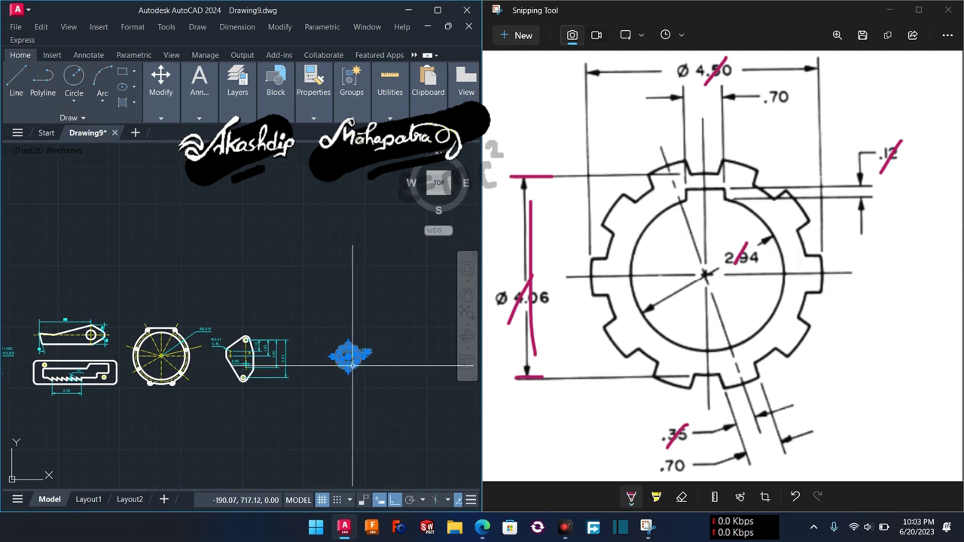
{"action": "left_click", "coordinate": [228, 326]}
{"action": "left_click", "coordinate": [294, 388]}
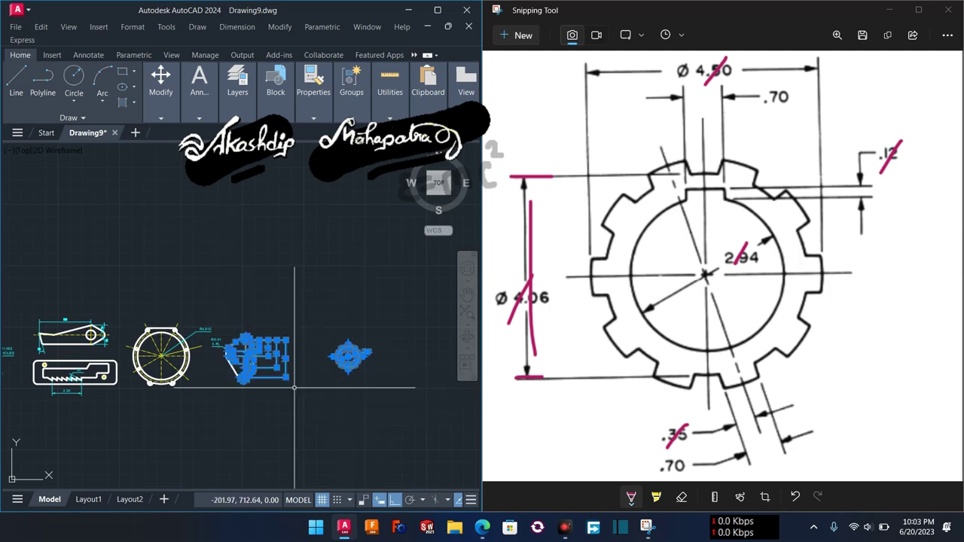
{"action": "key", "text": "Delete"}
{"action": "scroll", "coordinate": [356, 407], "scroll_direction": "up", "scroll_amount": 3}
{"action": "scroll", "coordinate": [368, 420], "scroll_direction": "up", "scroll_amount": 2}
{"action": "middle_click_drag", "start_coordinate": [369, 420], "coordinate": [424, 506]}
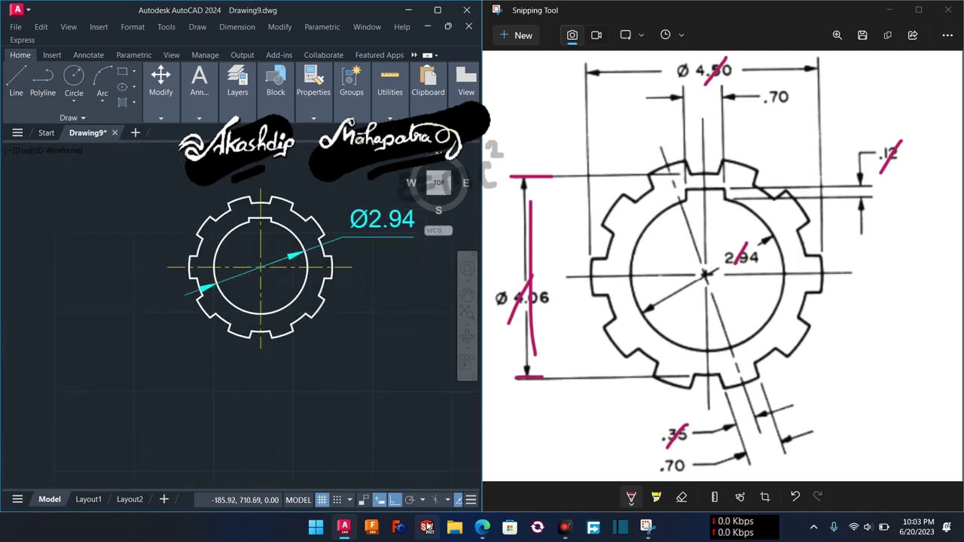